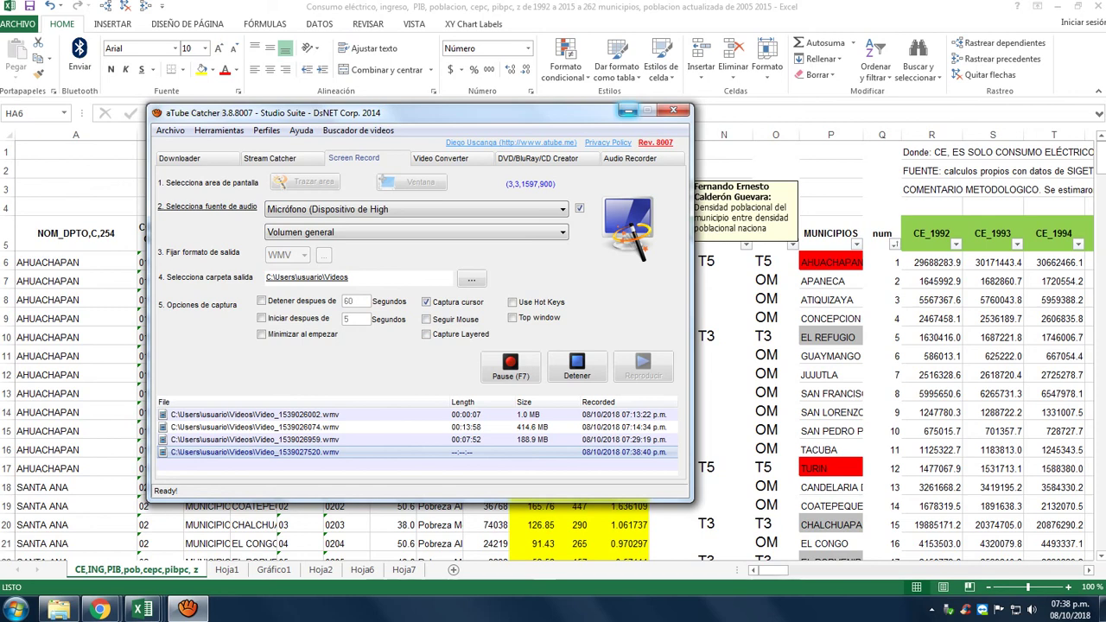
Step: Minimize the aTube Catcher recorder to reveal the Excel municipal data workbook
{"action": "left_click", "coordinate": [628, 110]}
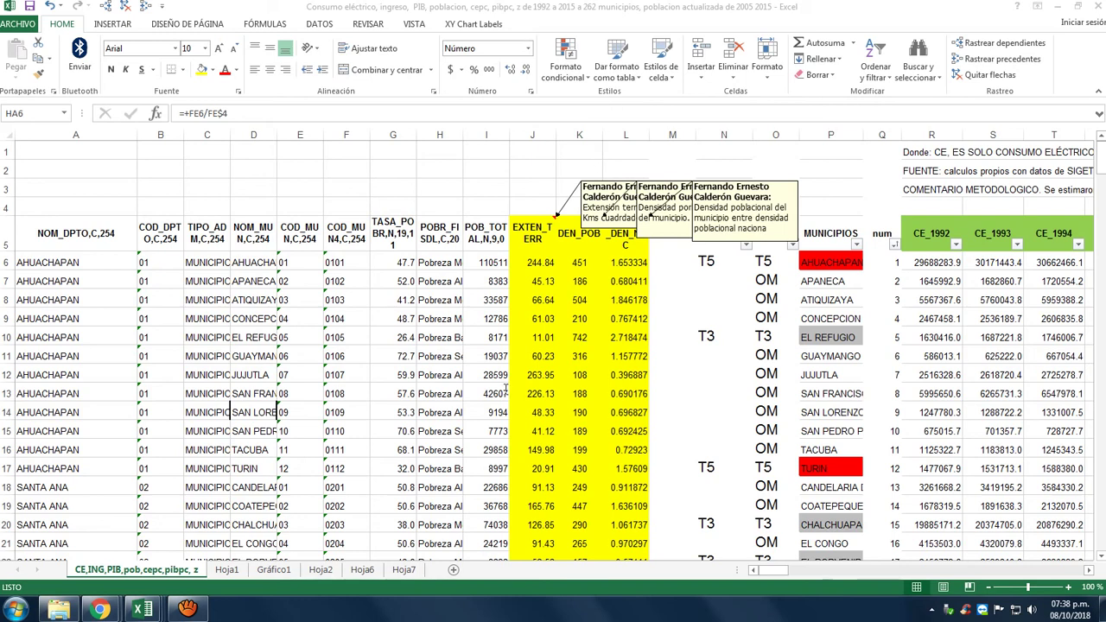
Step: Review the Y over H ratio cells I4:I6 on Hoja6, then move to the empty Hoja7
{"action": "left_click", "coordinate": [363, 570]}
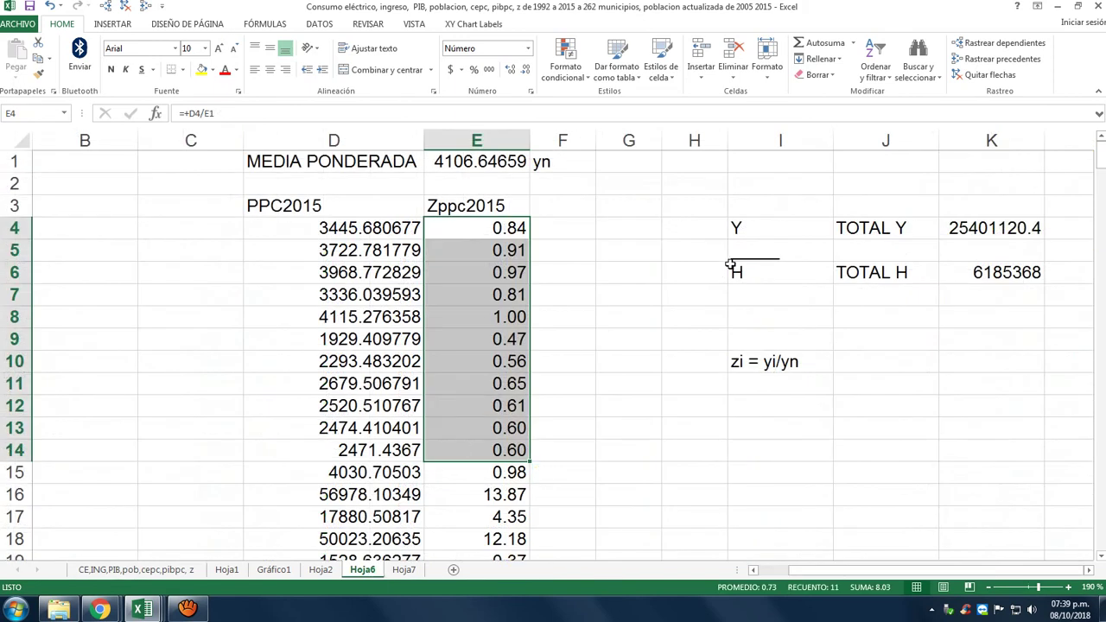
{"action": "left_click_drag", "start_coordinate": [749, 227], "coordinate": [758, 273]}
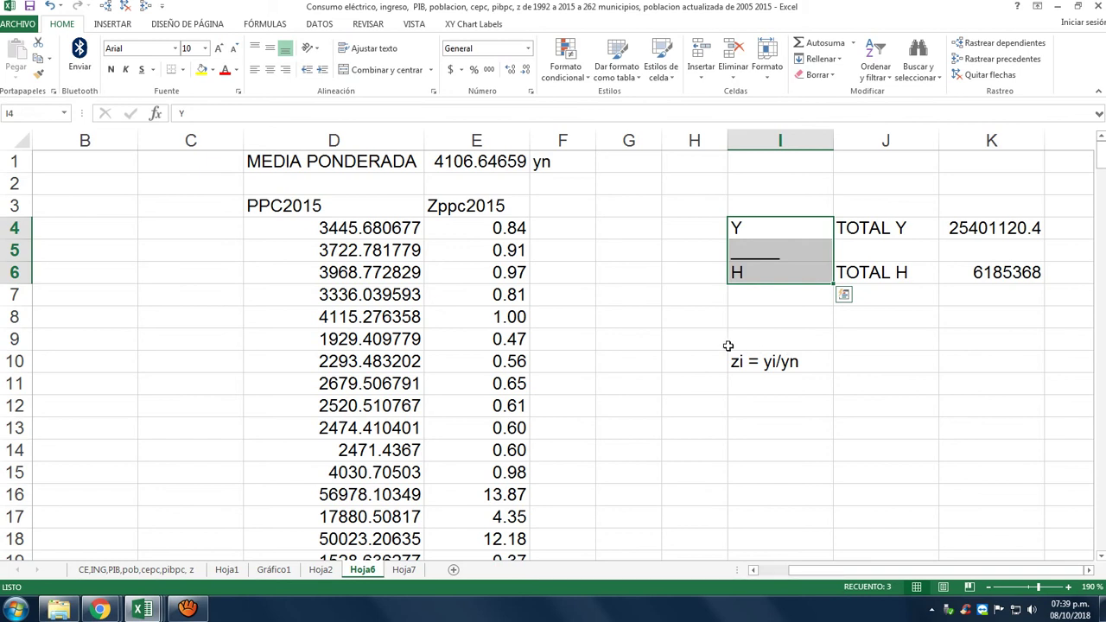
{"action": "left_click", "coordinate": [739, 272]}
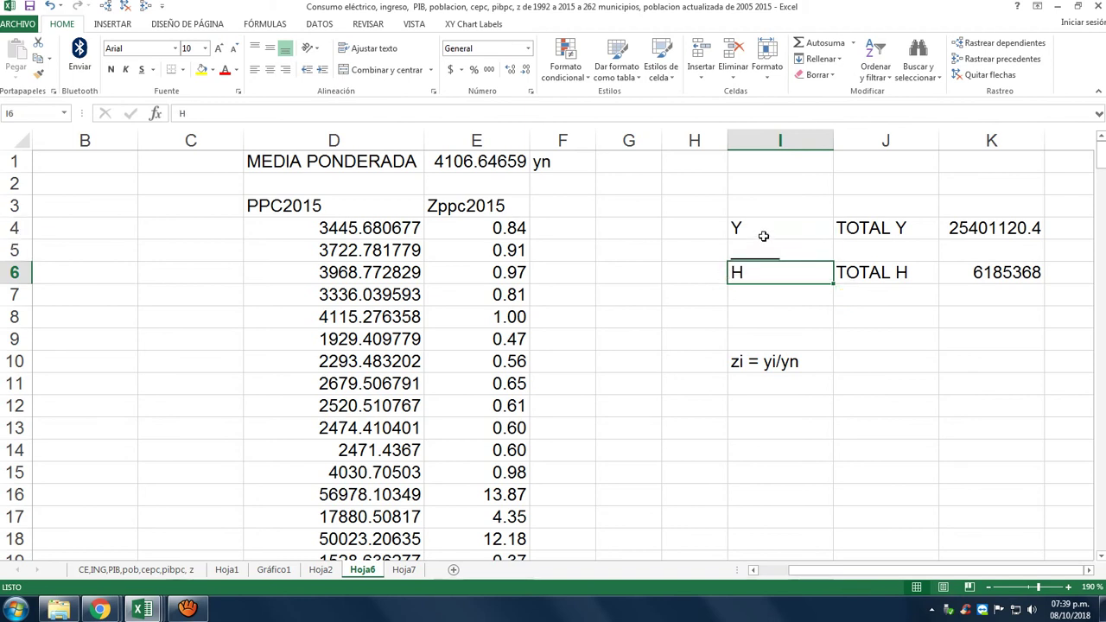
{"action": "left_click", "coordinate": [739, 229]}
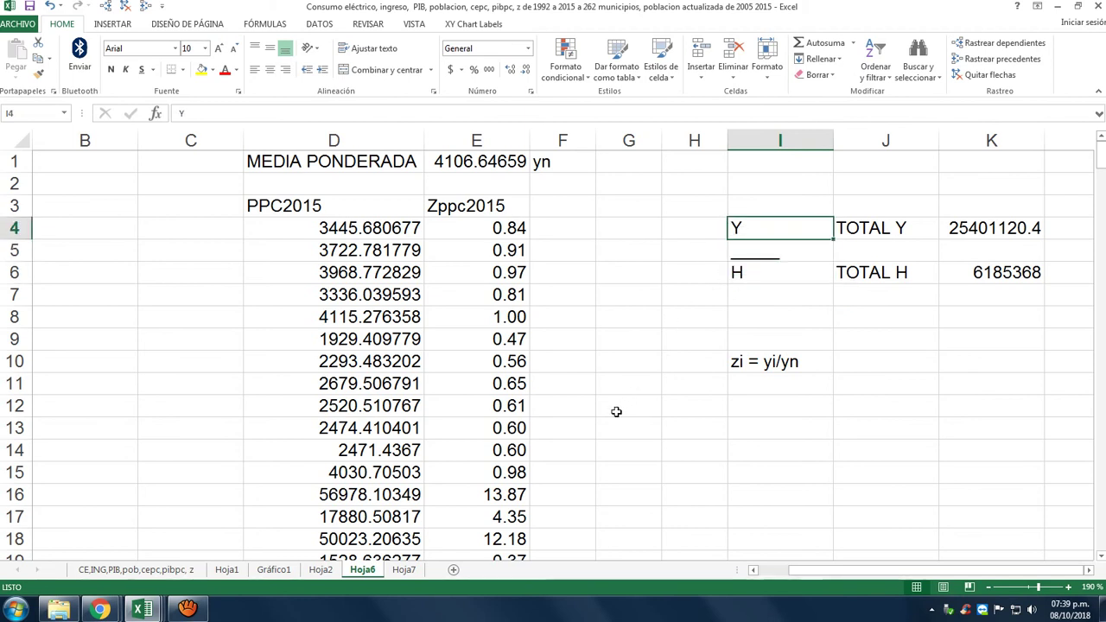
{"action": "left_click", "coordinate": [404, 569]}
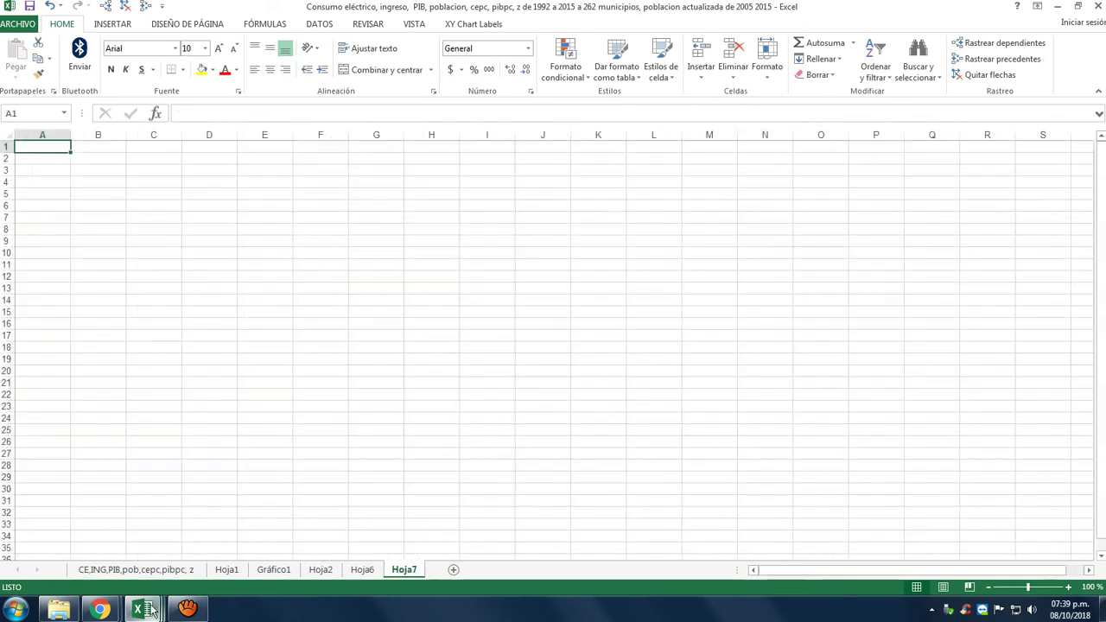
Step: Return to the municipal data sheet and jump right from DEN_POB to the IDH indicator columns
{"action": "mouse_move", "coordinate": [150, 609]}
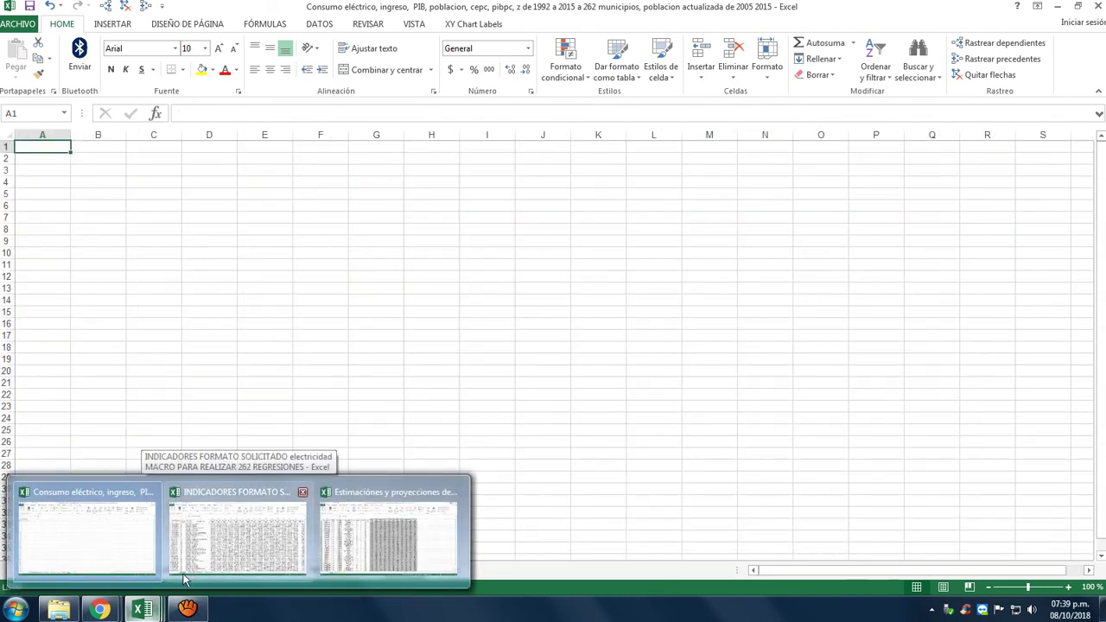
{"action": "left_click", "coordinate": [119, 556]}
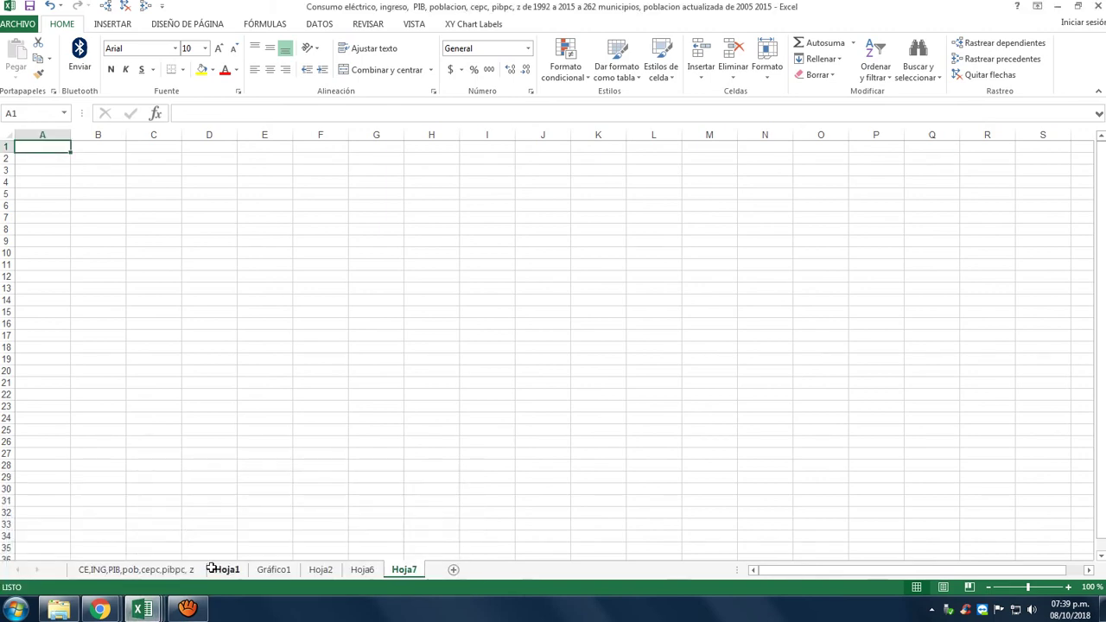
{"action": "left_click", "coordinate": [167, 569]}
{"action": "left_click", "coordinate": [564, 245]}
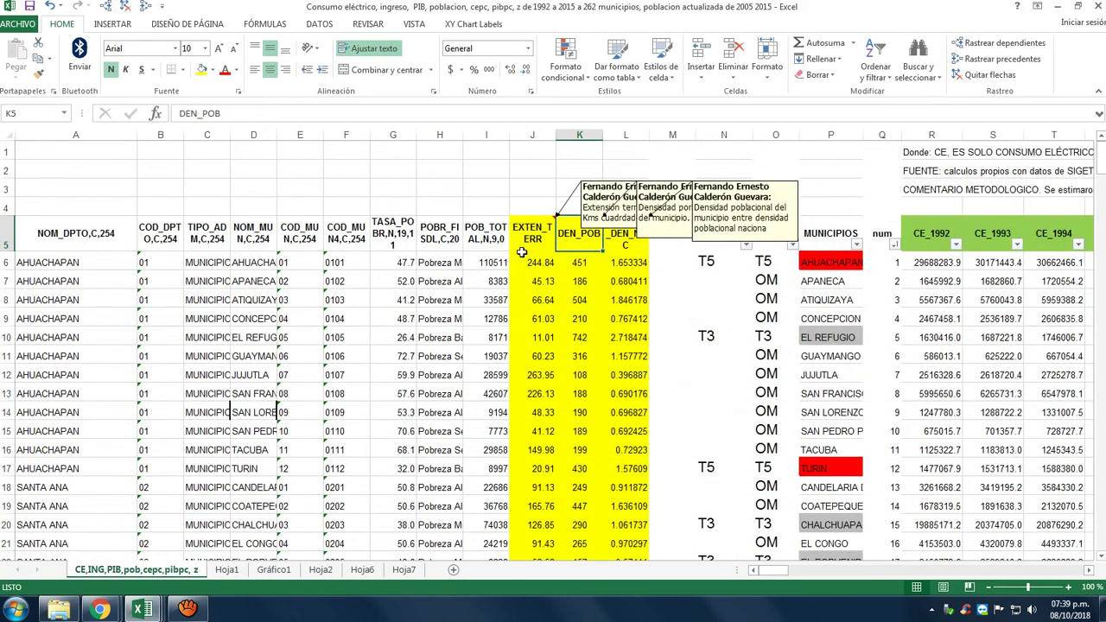
{"action": "key", "text": "Right"}
{"action": "key", "text": "Right"}
{"action": "key", "text": "Right"}
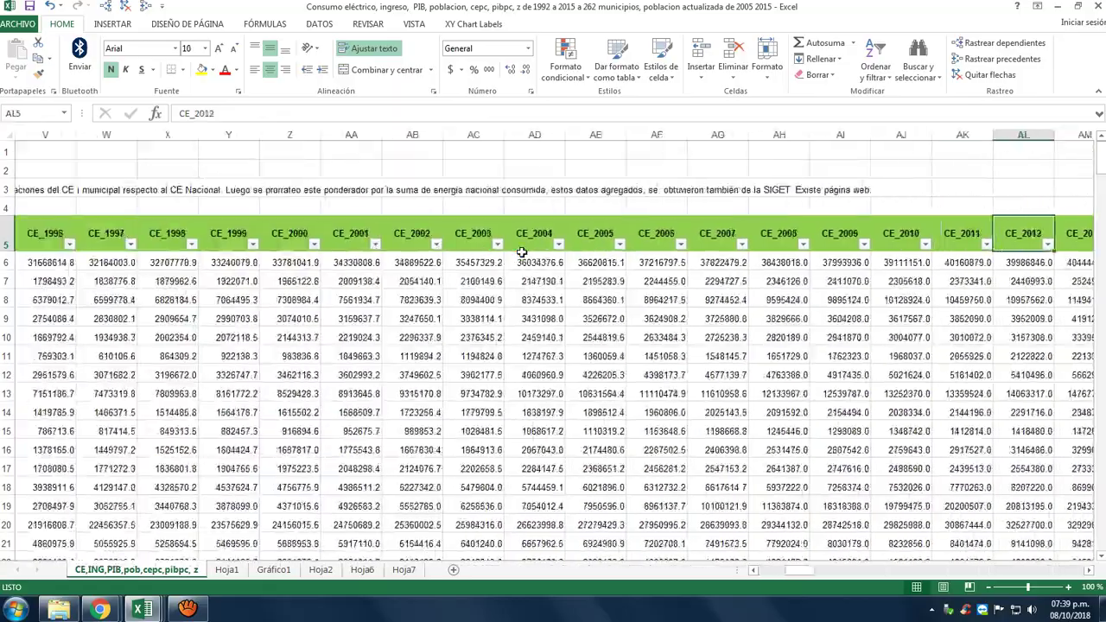
{"action": "key", "text": "Right"}
{"action": "key", "text": "Right"}
{"action": "key", "text": "Right"}
{"action": "key", "text": "Right"}
{"action": "key", "text": "Right"}
{"action": "key", "text": "Right"}
{"action": "key", "text": "Right"}
{"action": "key", "text": "Right"}
{"action": "key", "text": "Right"}
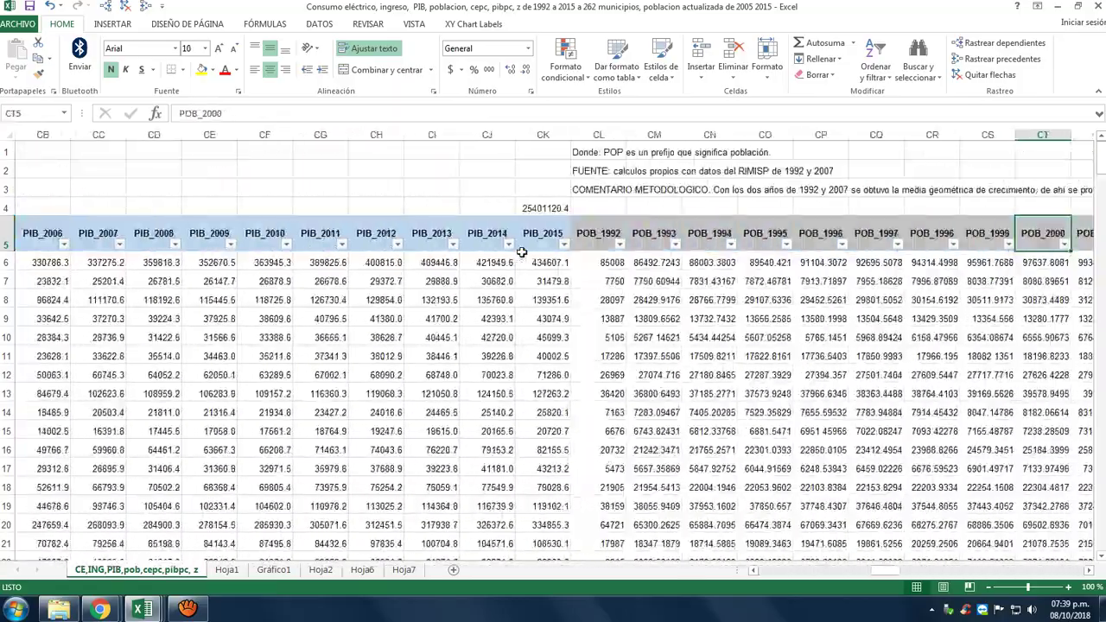
{"action": "key", "text": "Right"}
{"action": "key", "text": "Right"}
{"action": "key", "text": "Right"}
{"action": "key", "text": "Right"}
{"action": "key", "text": "Right"}
{"action": "key", "text": "Right"}
{"action": "key", "text": "Right"}
{"action": "key", "text": "Right"}
{"action": "key", "text": "Right"}
{"action": "key", "text": "Right"}
{"action": "key", "text": "Right"}
{"action": "key", "text": "Right"}
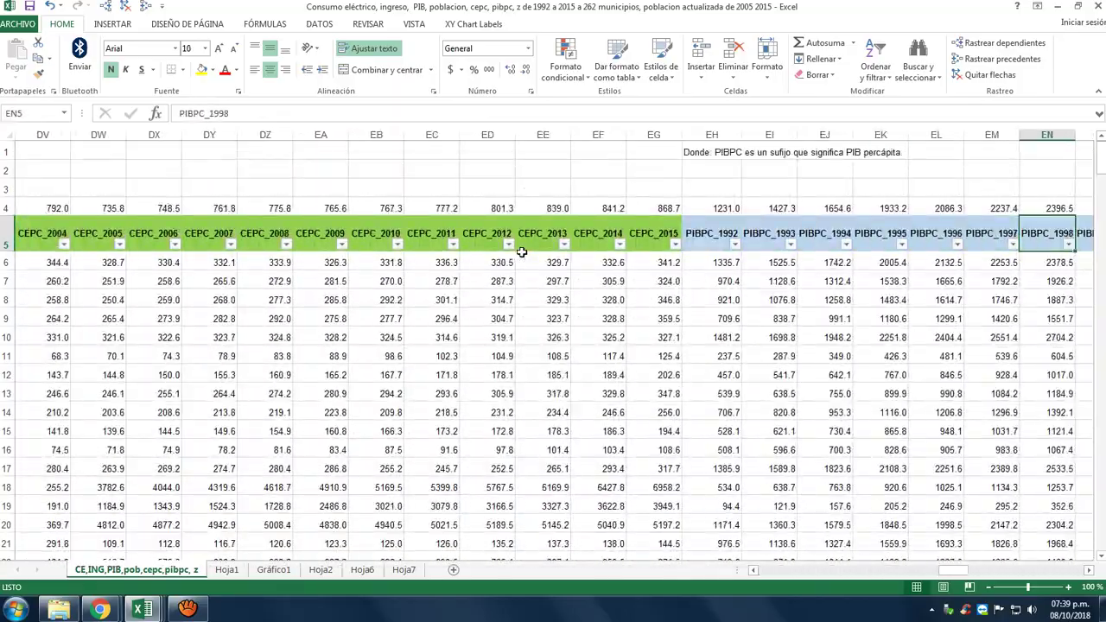
{"action": "key", "text": "Right"}
{"action": "key", "text": "Right"}
{"action": "key", "text": "Right"}
{"action": "key", "text": "Right"}
{"action": "key", "text": "Right"}
{"action": "key", "text": "Right"}
{"action": "key", "text": "Right"}
{"action": "key", "text": "Right"}
{"action": "key", "text": "Right"}
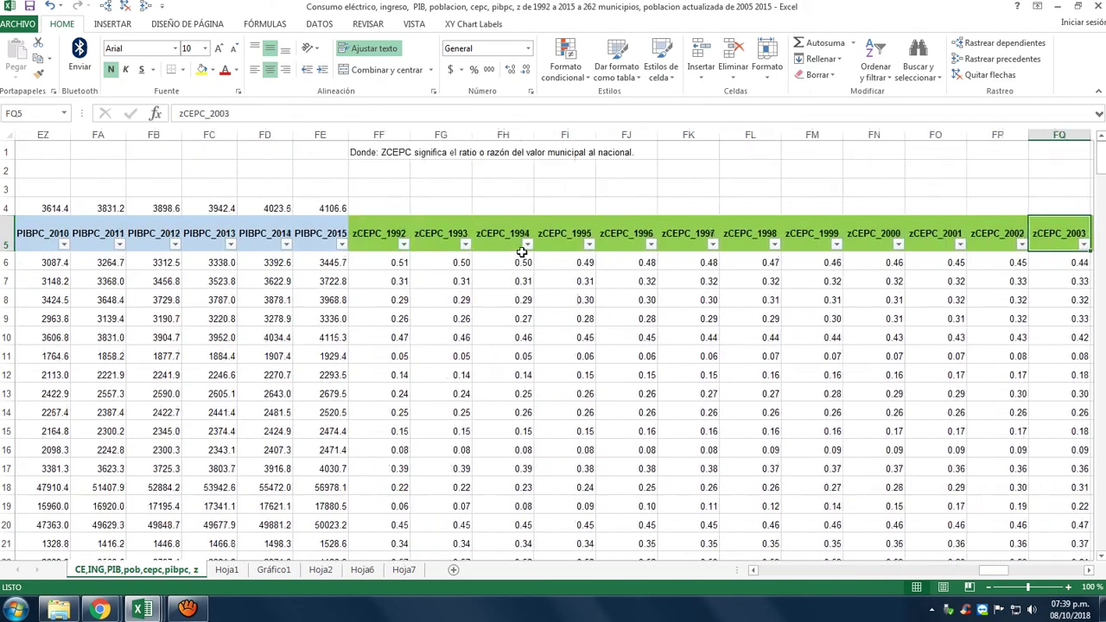
{"action": "key", "text": "Right"}
{"action": "key", "text": "Right"}
{"action": "key", "text": "Right"}
{"action": "key", "text": "Right"}
{"action": "key", "text": "Right"}
{"action": "key", "text": "Right"}
{"action": "key", "text": "Right"}
{"action": "key", "text": "Right"}
{"action": "key", "text": "Right"}
{"action": "key", "text": "Right"}
{"action": "key", "text": "Right"}
{"action": "key", "text": "Right"}
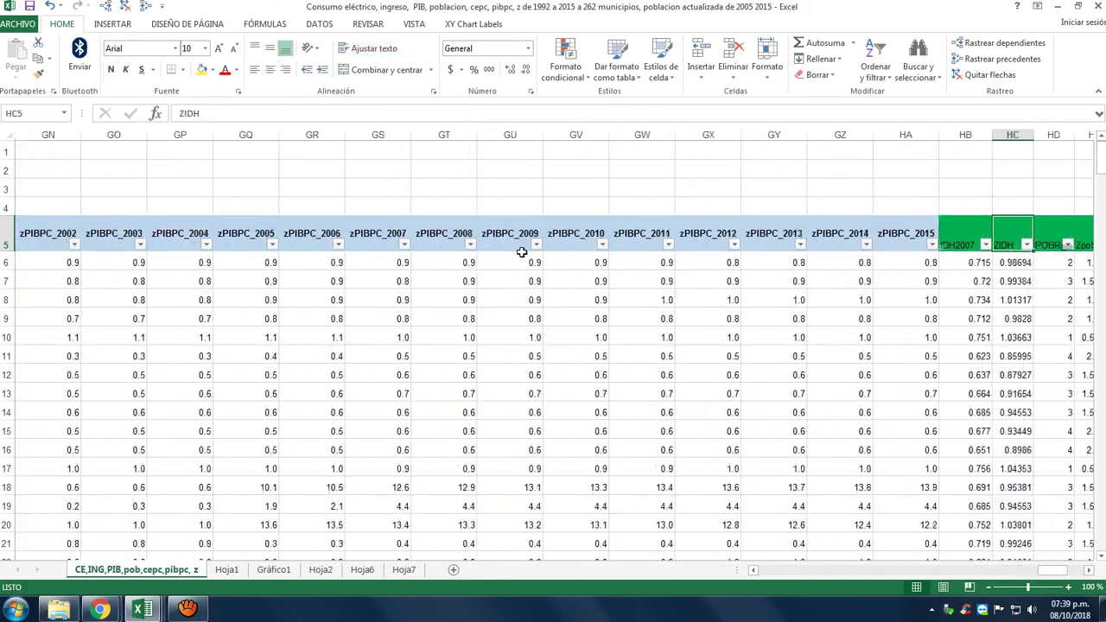
{"action": "key", "text": "Right"}
{"action": "key", "text": "Right"}
{"action": "key", "text": "Right"}
Step: Settle on the IDH2007 header, check its first values, and scroll back to column A
{"action": "key", "text": "Left"}
{"action": "key", "text": "Left"}
{"action": "key", "text": "Left"}
{"action": "key", "text": "Left"}
{"action": "key", "text": "Left"}
{"action": "key", "text": "Down"}
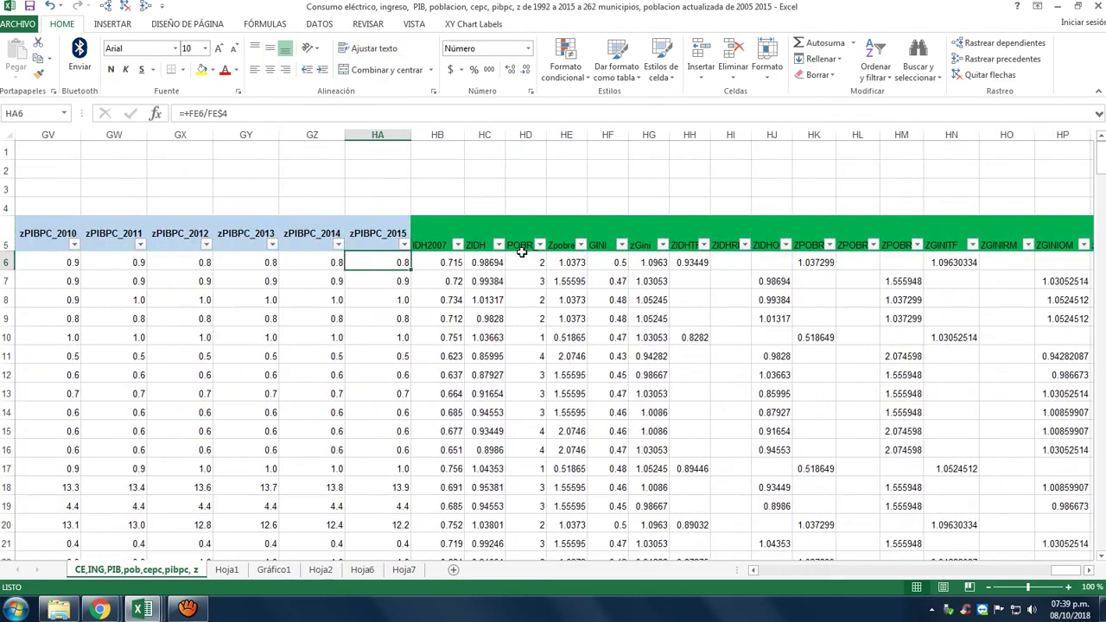
{"action": "key", "text": "Right"}
{"action": "key", "text": "Up"}
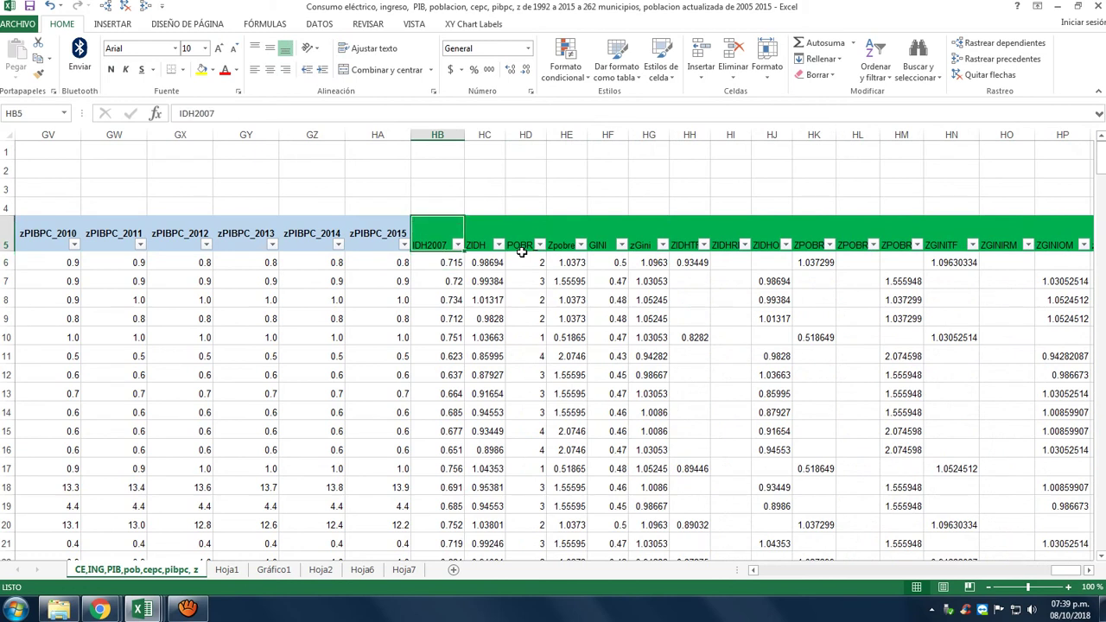
{"action": "key", "text": "Down"}
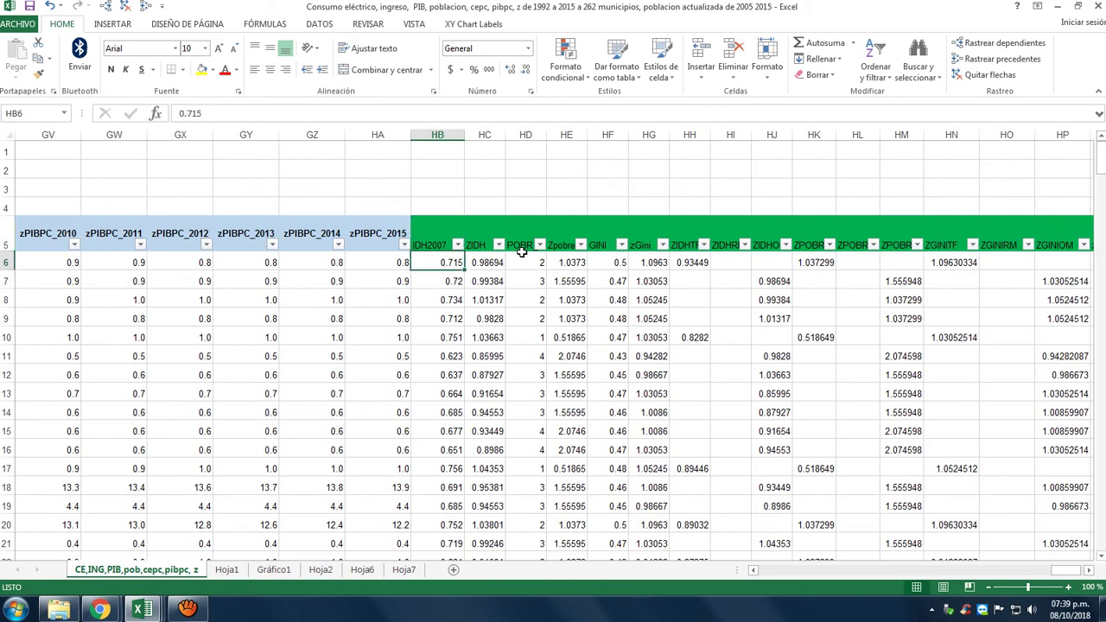
{"action": "key", "text": "Up"}
{"action": "key", "text": "Down"}
{"action": "key", "text": "Down"}
{"action": "key", "text": "Up"}
{"action": "key", "text": "Up"}
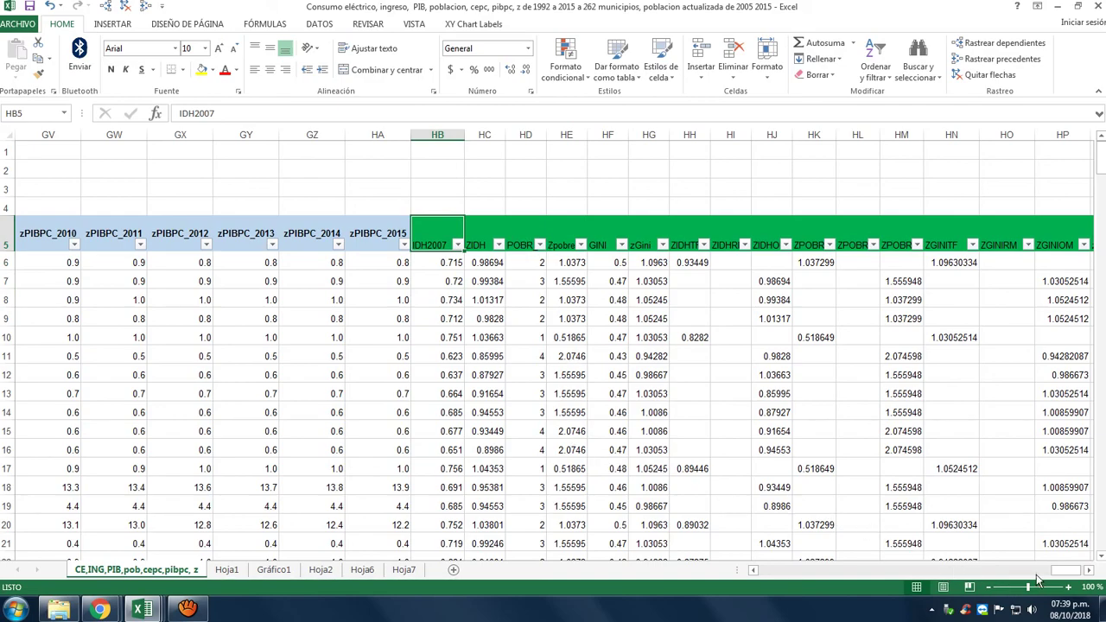
{"action": "left_click_drag", "start_coordinate": [1061, 571], "coordinate": [754, 587]}
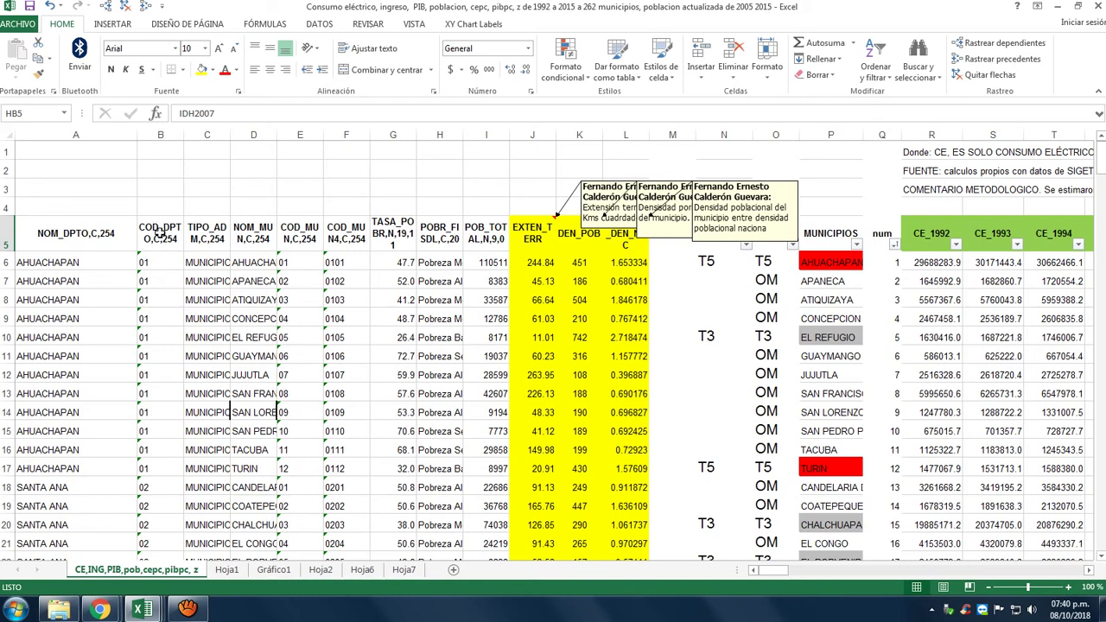
Step: Select the COD_DPTO department codes in rows 5–17, then scroll right to the IDH2007 and ZIDH columns
{"action": "left_click", "coordinate": [161, 245]}
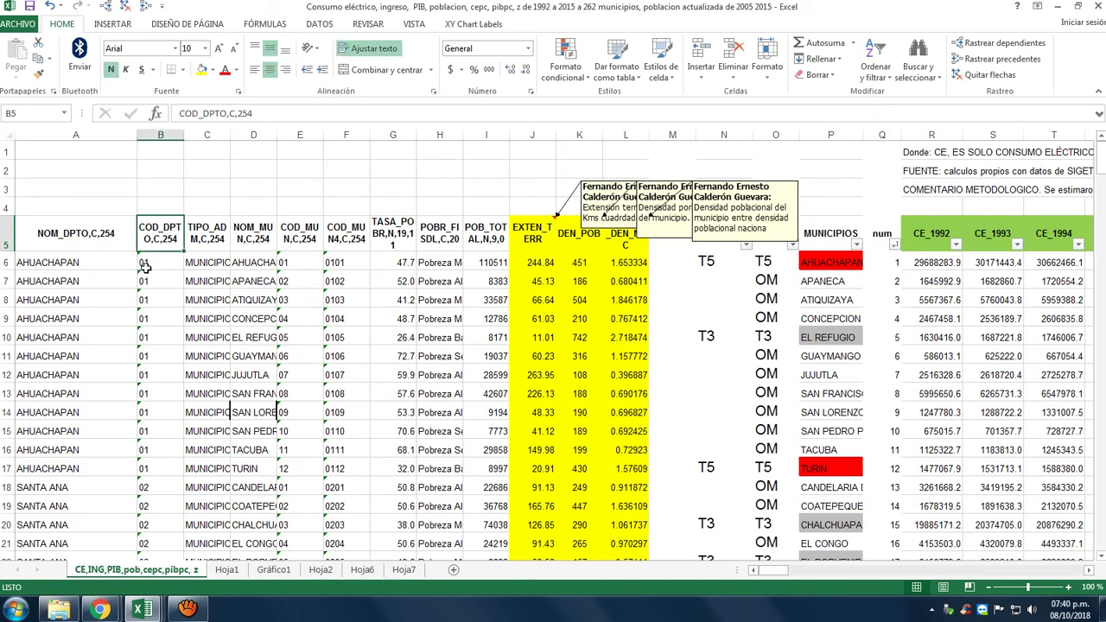
{"action": "left_click_drag", "start_coordinate": [150, 261], "coordinate": [147, 467]}
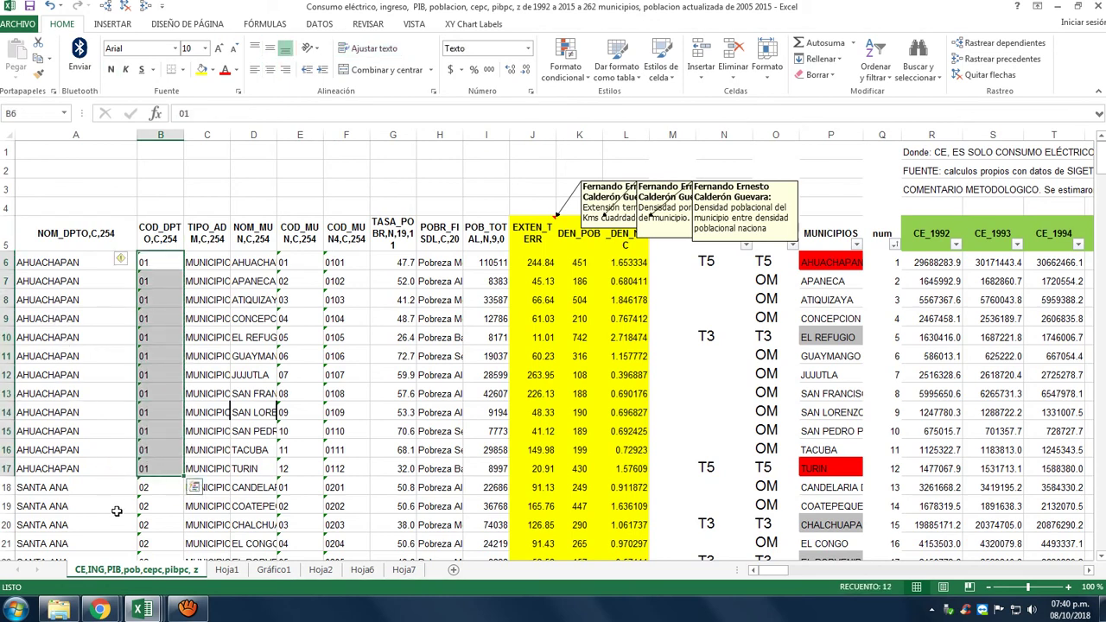
{"action": "scroll", "coordinate": [117, 518], "scroll_direction": "down", "scroll_amount": 7}
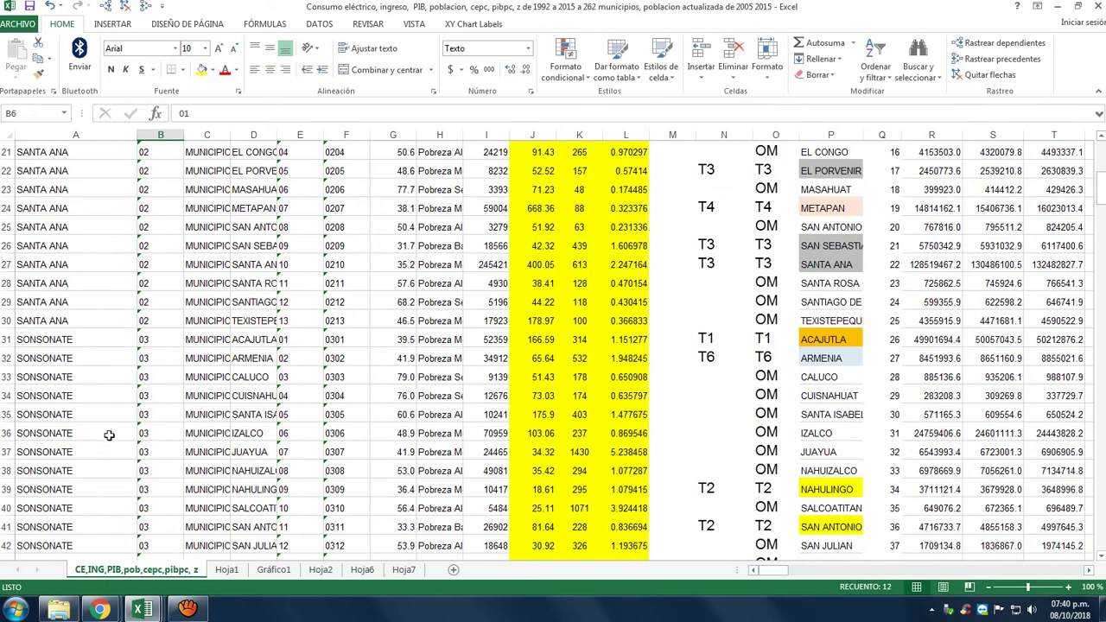
{"action": "scroll", "coordinate": [109, 434], "scroll_direction": "up", "scroll_amount": 7}
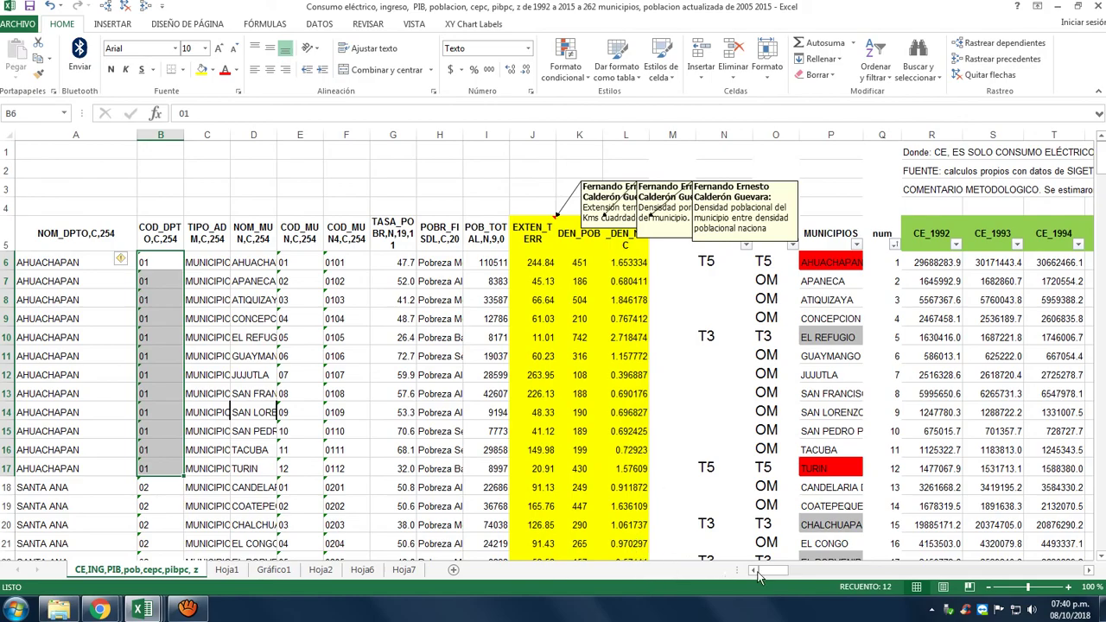
{"action": "left_click_drag", "start_coordinate": [758, 571], "coordinate": [1022, 580]}
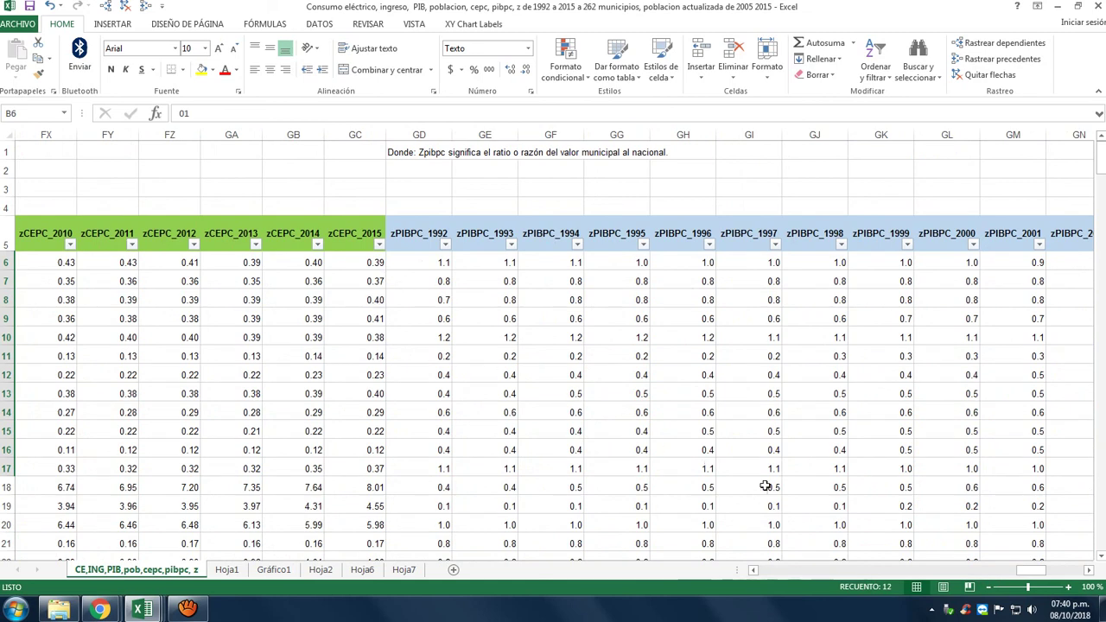
{"action": "left_click_drag", "start_coordinate": [1024, 575], "coordinate": [1063, 577]}
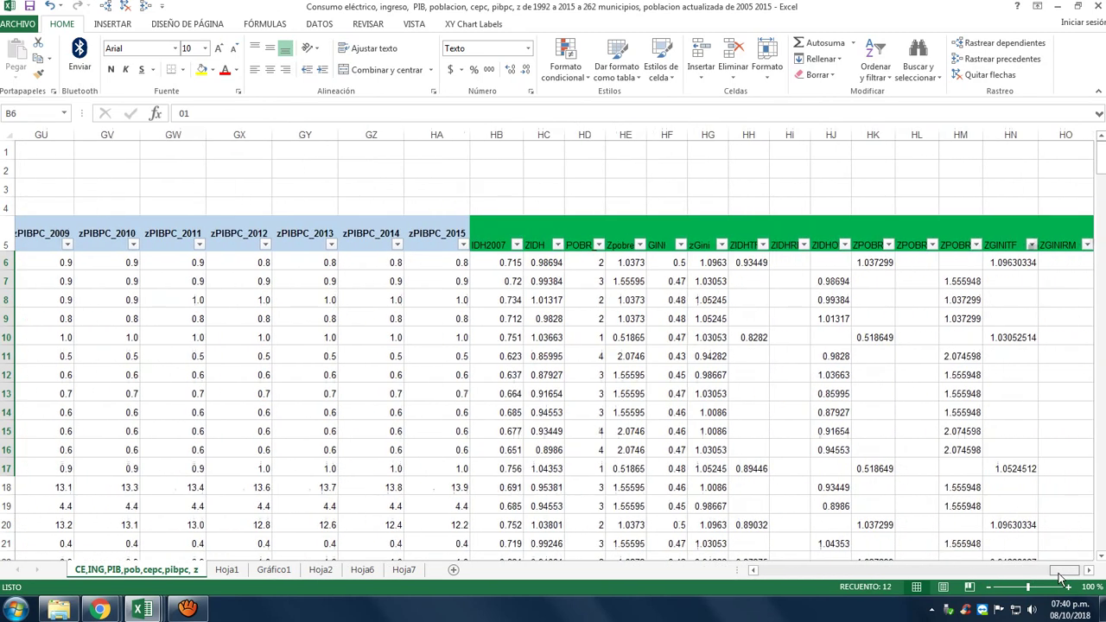
Step: Copy the whole IDH2007 column and paste it as values into Hoja7 starting at C5
{"action": "left_click", "coordinate": [442, 244]}
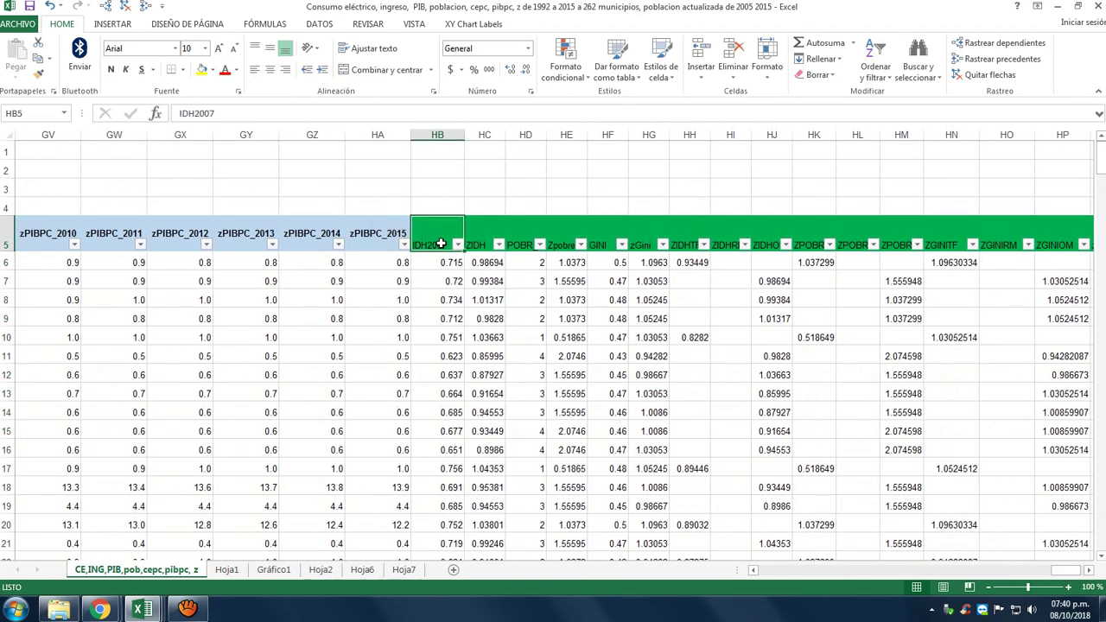
{"action": "key", "text": "ctrl+shift+Down"}
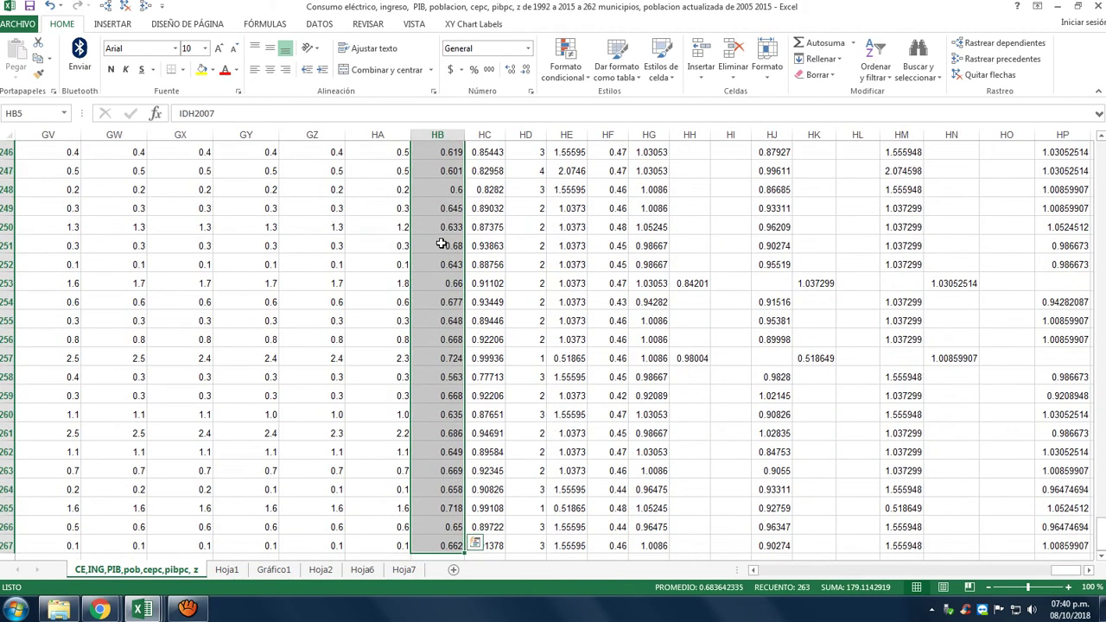
{"action": "key", "text": "ctrl+c"}
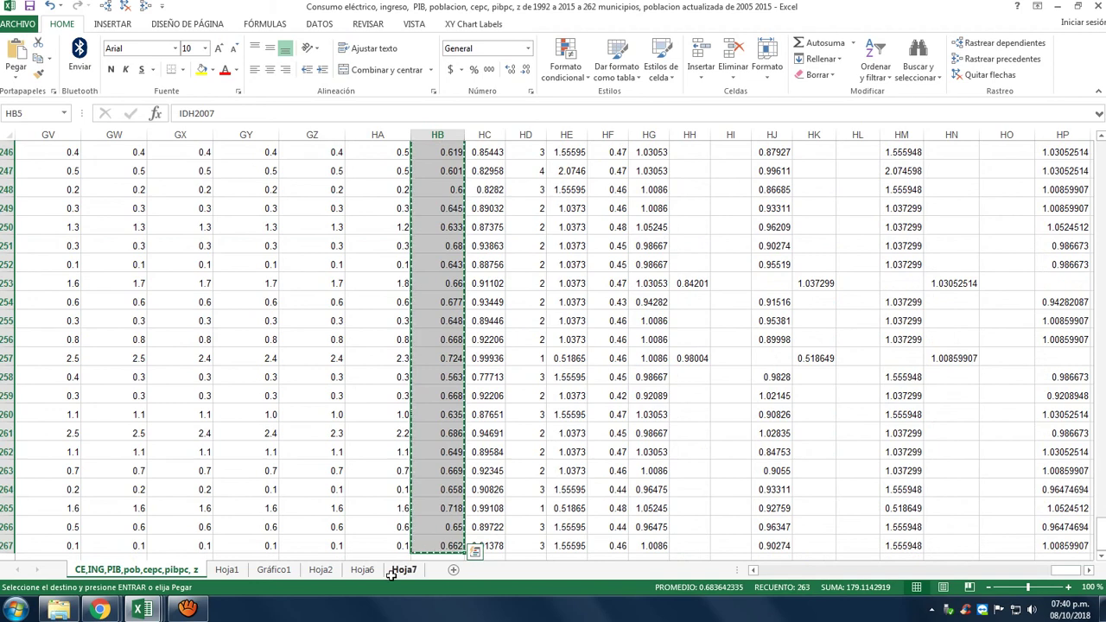
{"action": "left_click", "coordinate": [393, 572]}
{"action": "left_click", "coordinate": [129, 194]}
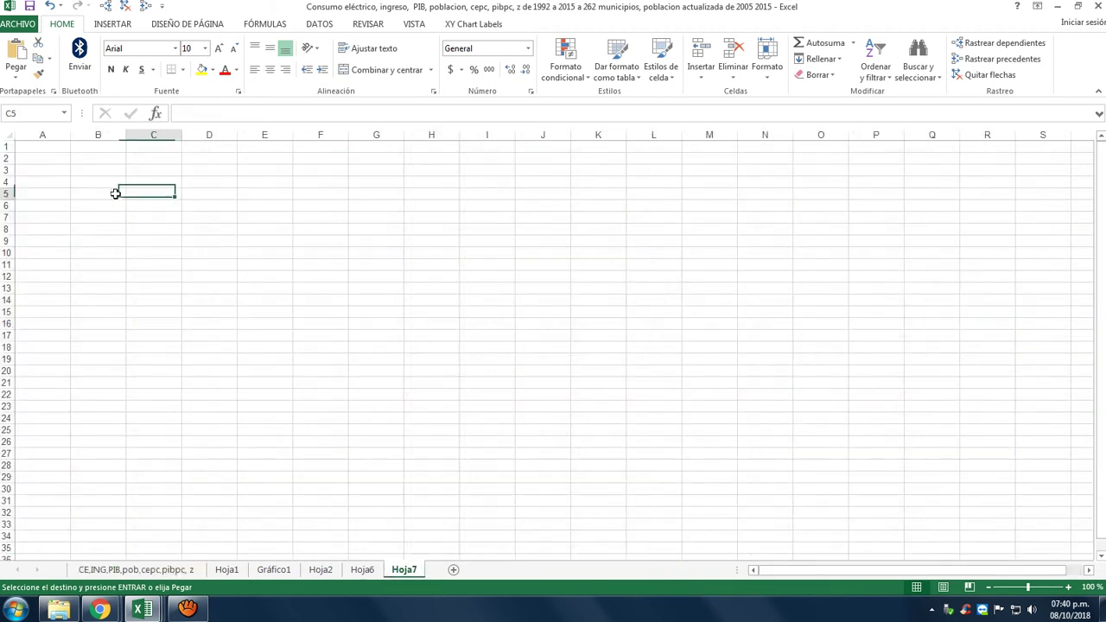
{"action": "left_click", "coordinate": [15, 76]}
{"action": "left_click", "coordinate": [16, 168]}
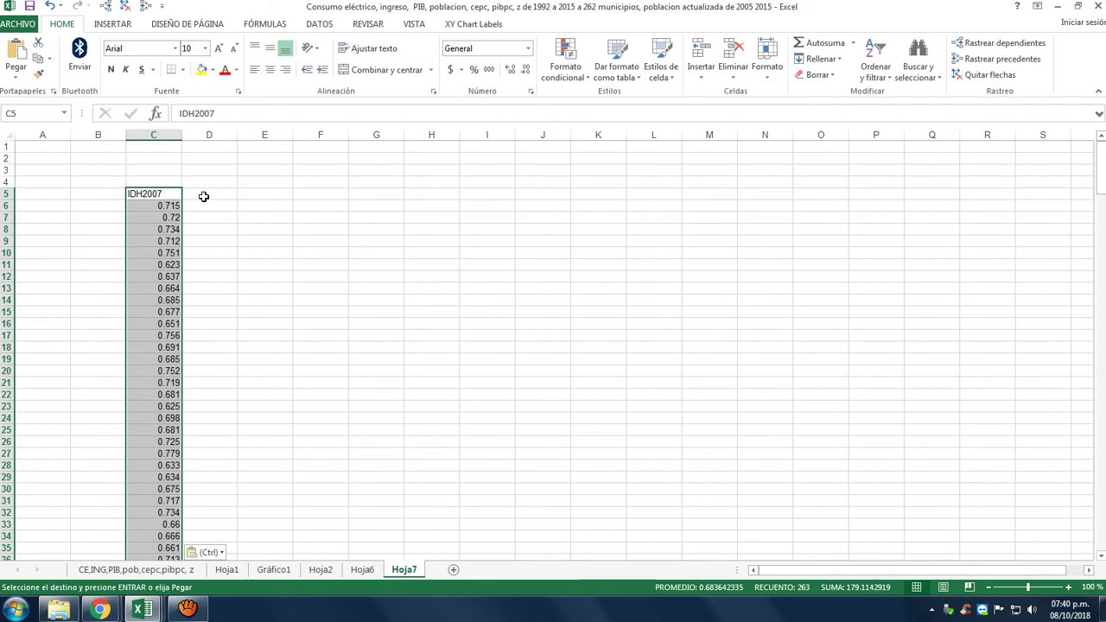
{"action": "left_click", "coordinate": [531, 171]}
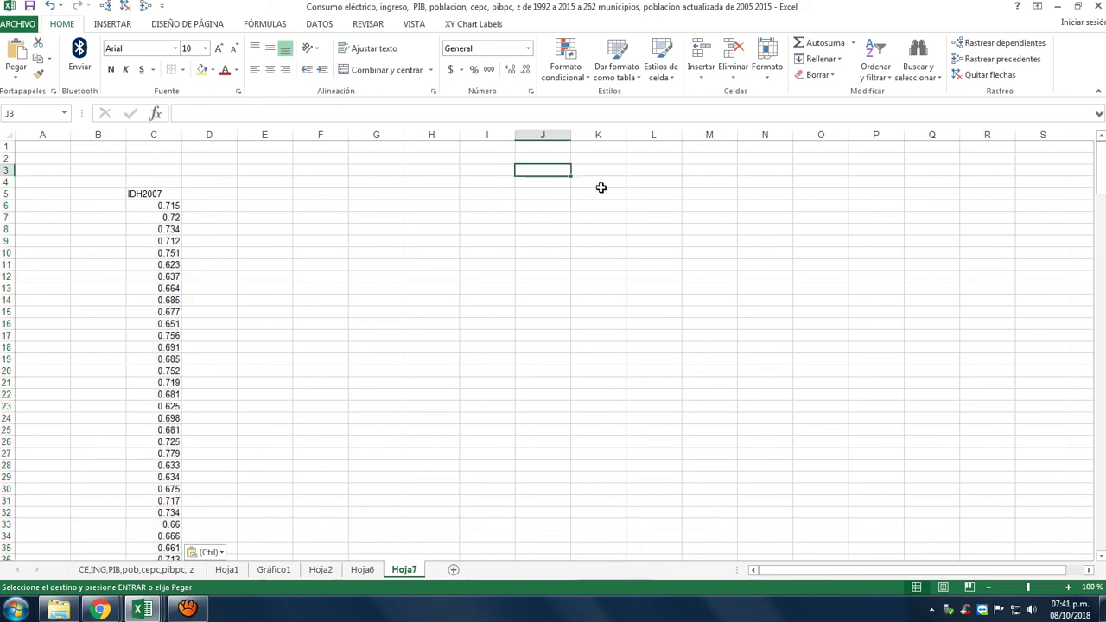
Step: Enter the fraction label 'idh i', '____' and 'idh nac' in J5:J7
{"action": "key", "text": "Right"}
{"action": "key", "text": "Right"}
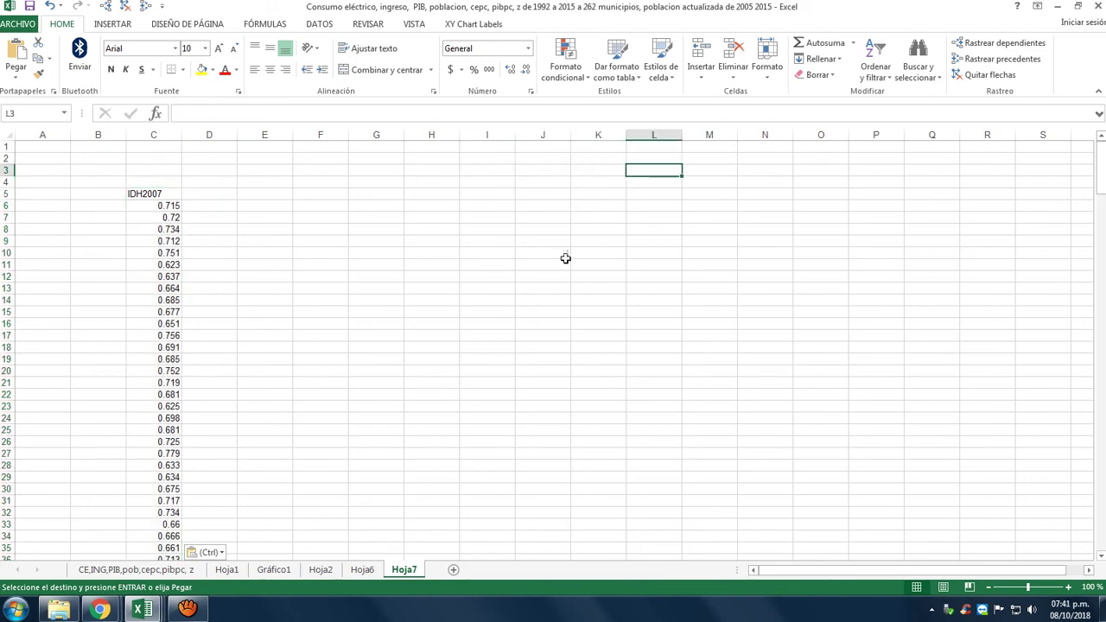
{"action": "scroll", "coordinate": [599, 331], "scroll_direction": "up", "scroll_amount": 4}
{"action": "scroll", "coordinate": [600, 331], "scroll_direction": "up", "scroll_amount": 1}
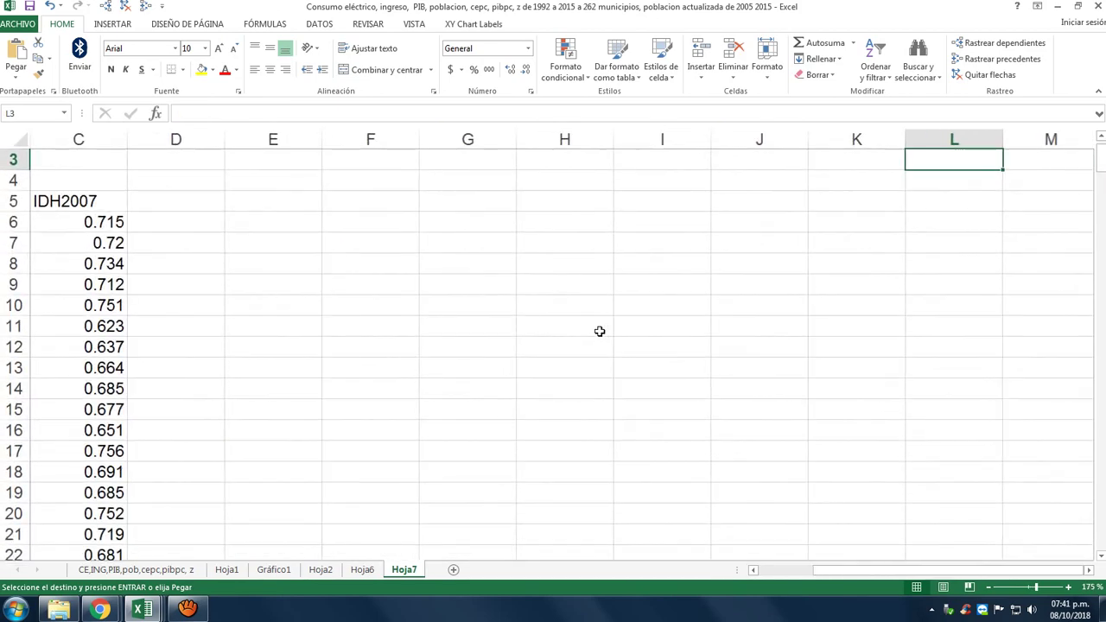
{"action": "left_click", "coordinate": [730, 200]}
{"action": "type", "text": "i"}
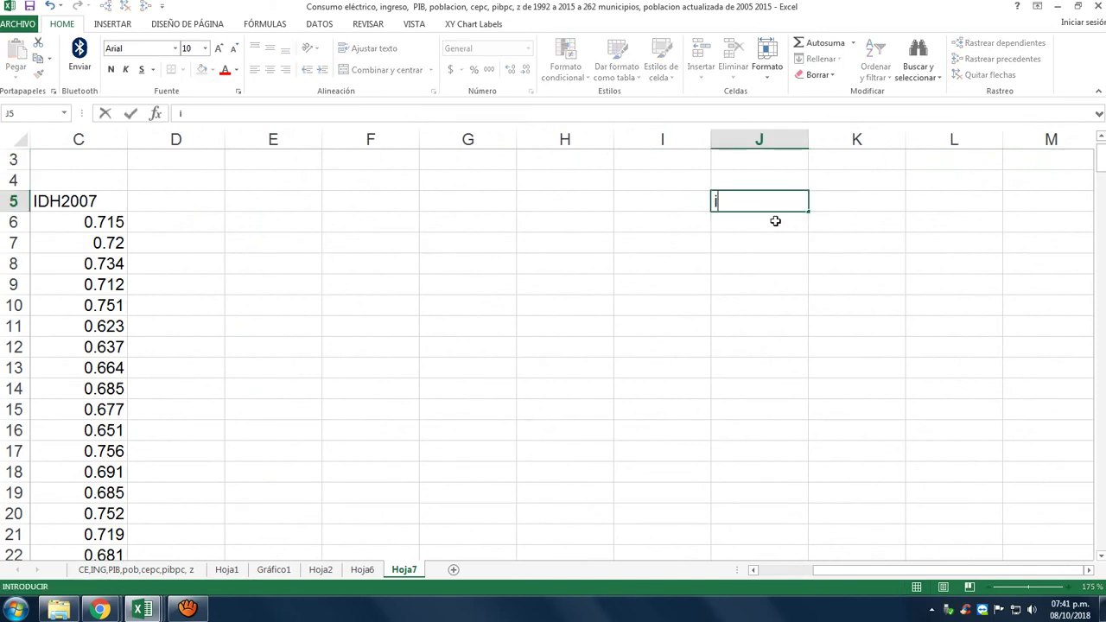
{"action": "type", "text": "dh"}
{"action": "type", "text": " i"}
{"action": "key", "text": "Return"}
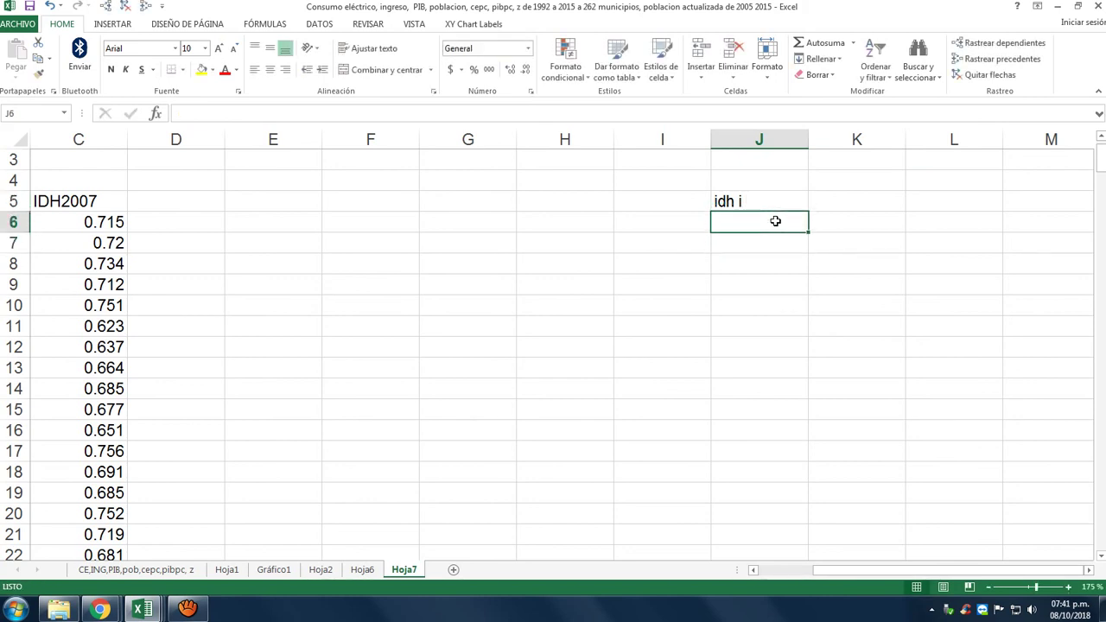
{"action": "type", "text": "____"}
{"action": "key", "text": "Return"}
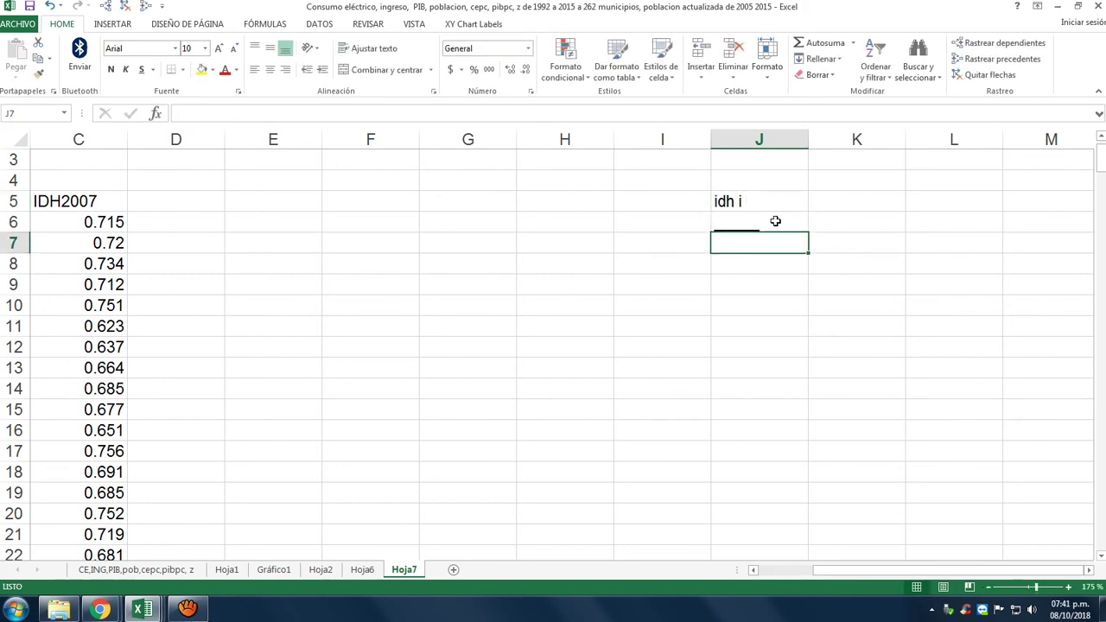
{"action": "type", "text": "idh"}
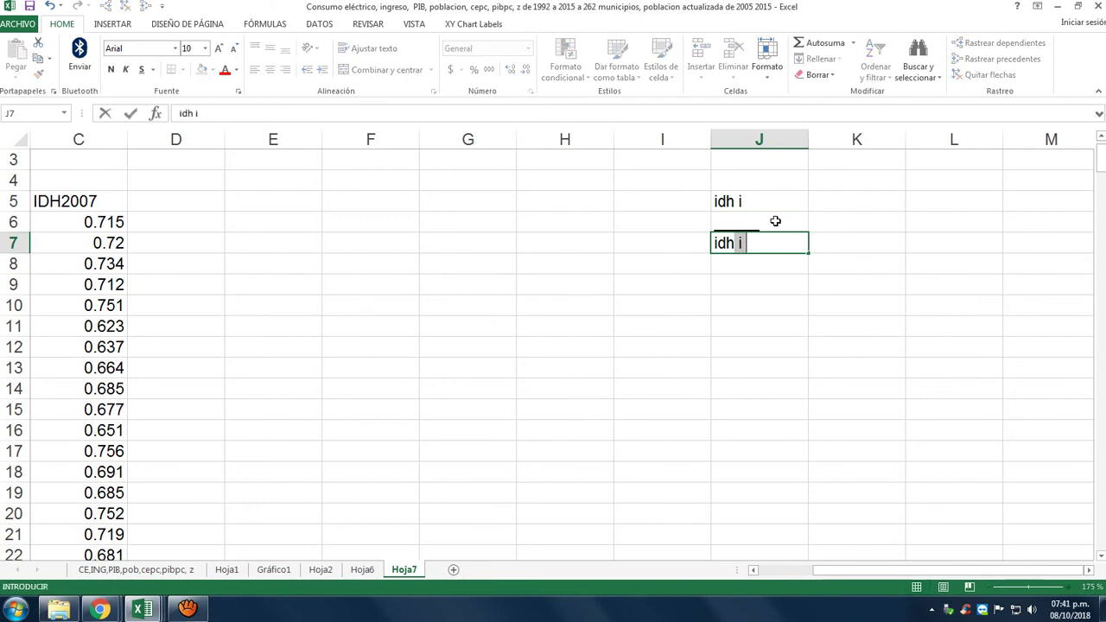
{"action": "type", "text": " nac"}
{"action": "key", "text": "Return"}
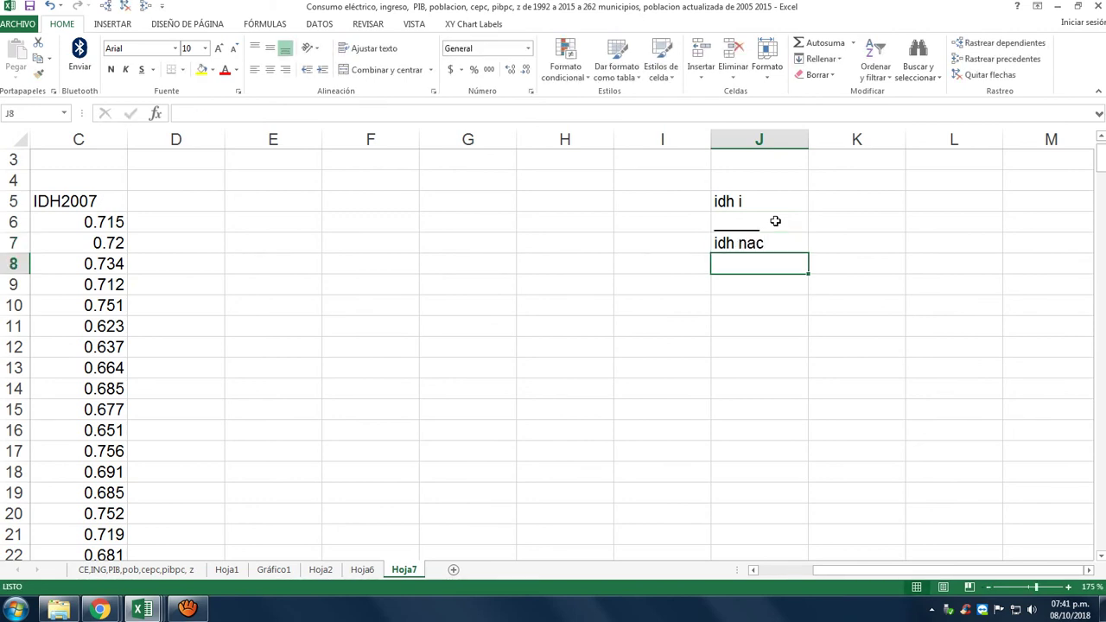
Step: Step across rows 5–7 from the first IDH2007 value to the idh nac label
{"action": "key", "text": "Up"}
{"action": "key", "text": "Up"}
{"action": "key", "text": "Up"}
{"action": "key", "text": "Up"}
{"action": "key", "text": "Down"}
{"action": "key", "text": "Left"}
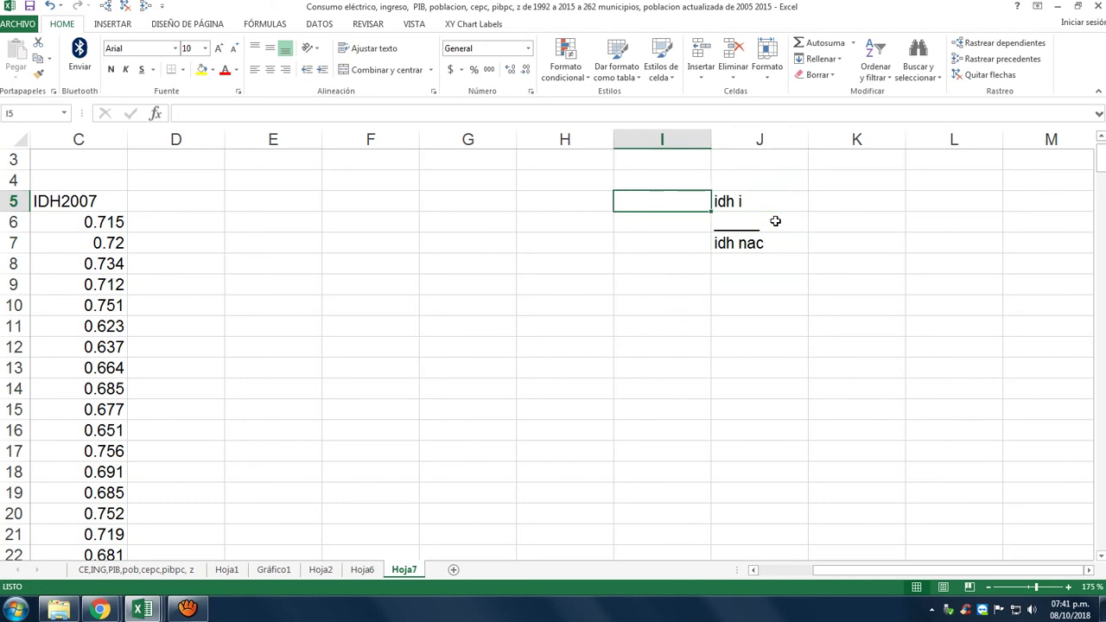
{"action": "key", "text": "Home"}
{"action": "key", "text": "Right"}
{"action": "key", "text": "Down"}
{"action": "key", "text": "Right"}
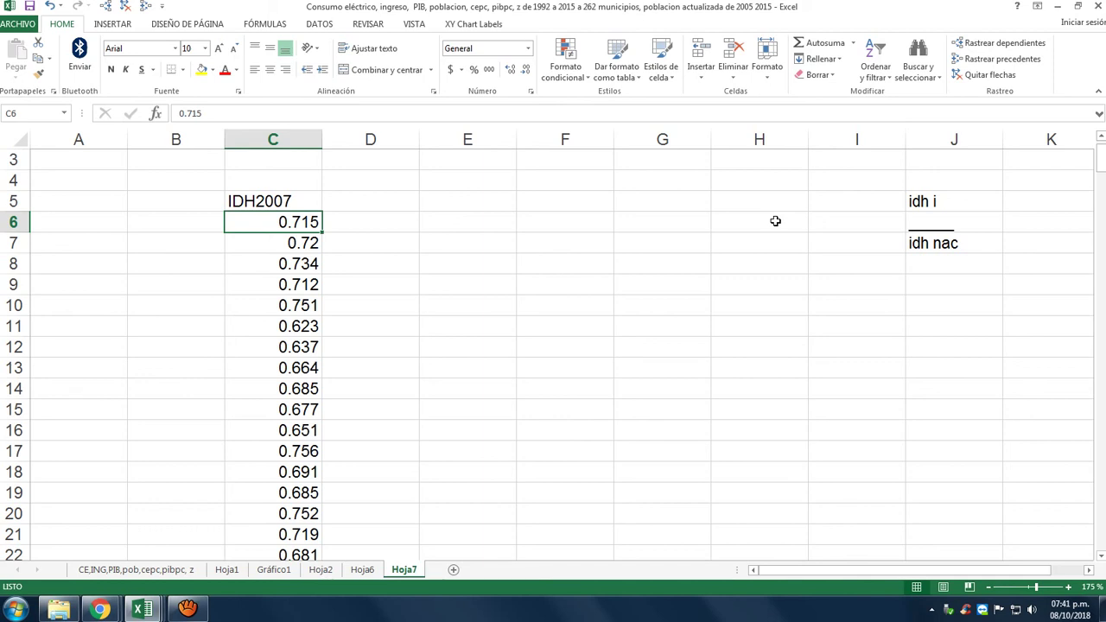
{"action": "key", "text": "Right"}
{"action": "key", "text": "Right"}
{"action": "key", "text": "Right"}
{"action": "key", "text": "Right"}
{"action": "key", "text": "Right"}
{"action": "key", "text": "Right"}
{"action": "key", "text": "Right"}
{"action": "key", "text": "Down"}
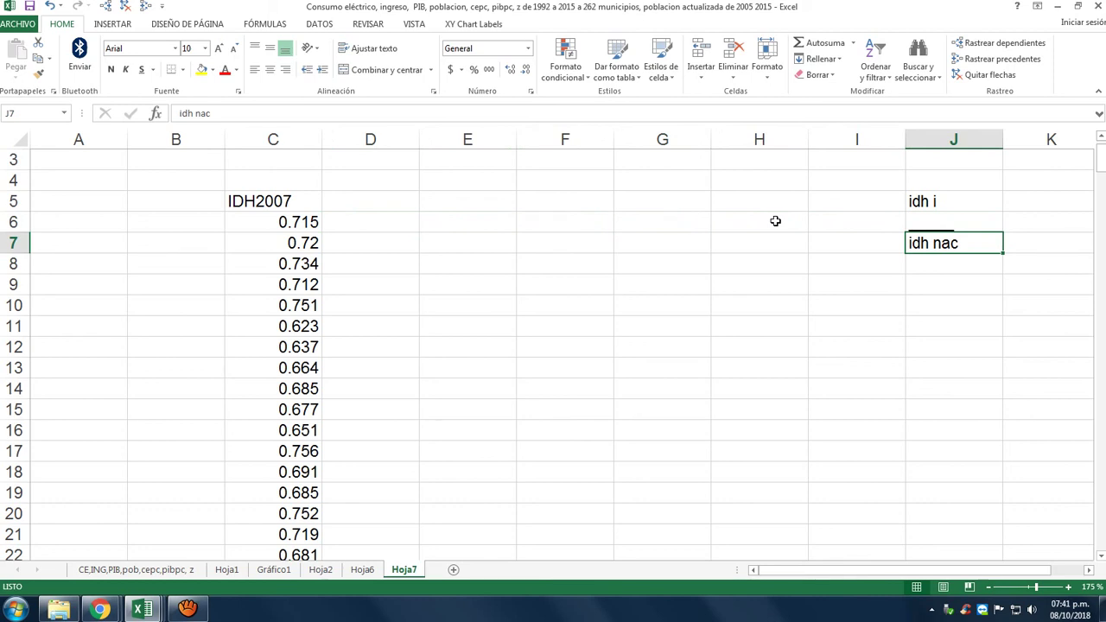
{"action": "key", "text": "Left"}
{"action": "key", "text": "Left"}
{"action": "key", "text": "Left"}
{"action": "key", "text": "Right"}
Step: Check the 0.72 value in C7 and the IDH2007 header on Hoja7
{"action": "key", "text": "Right"}
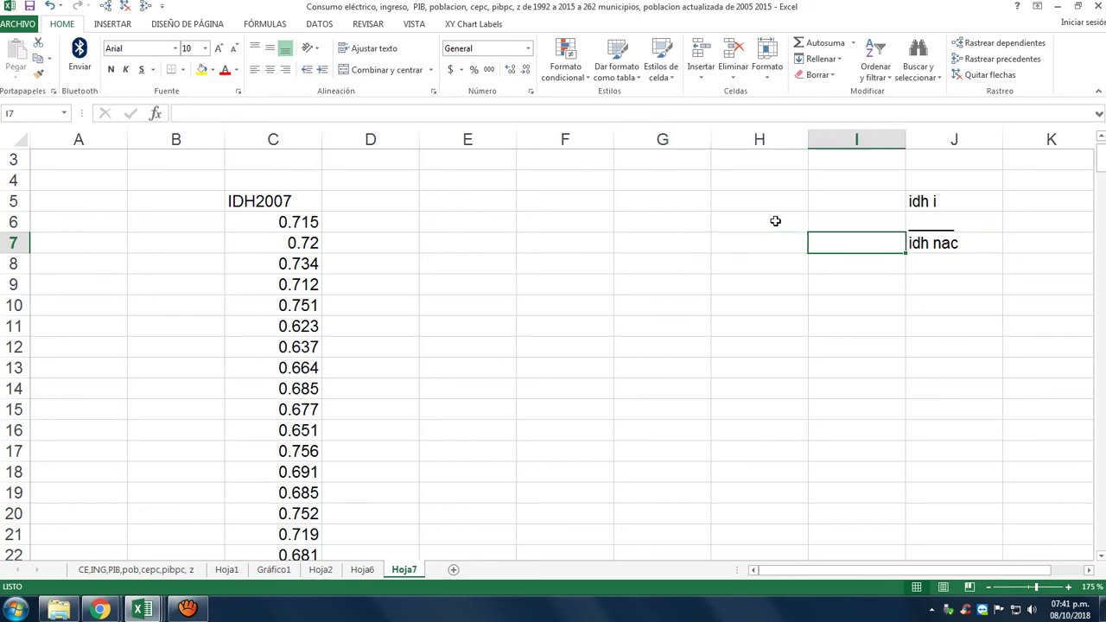
{"action": "key", "text": "Right"}
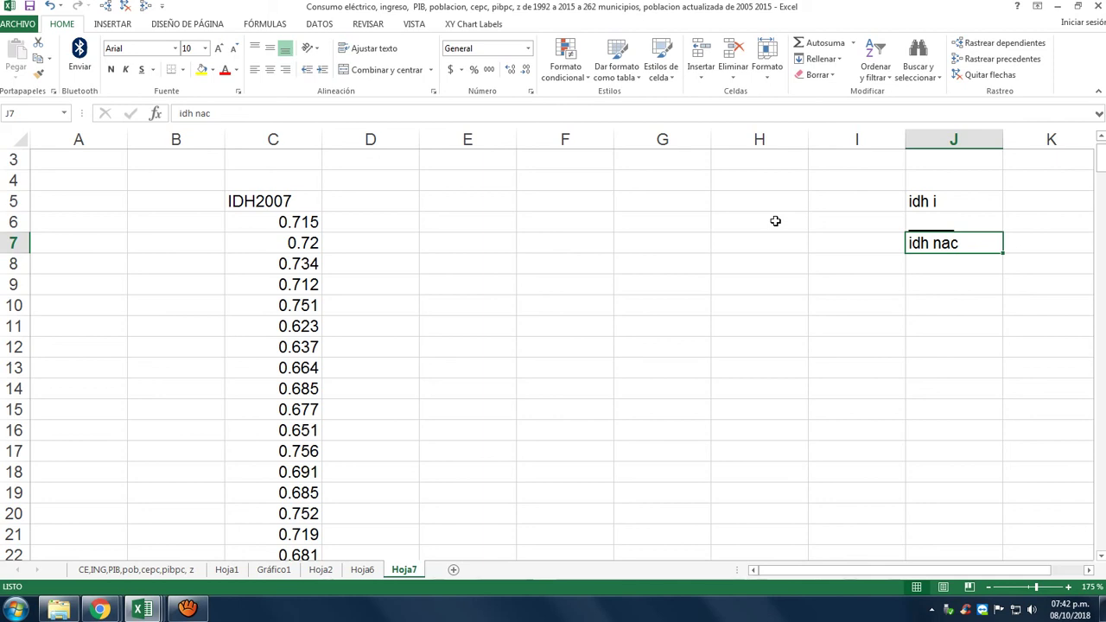
{"action": "left_click", "coordinate": [304, 243]}
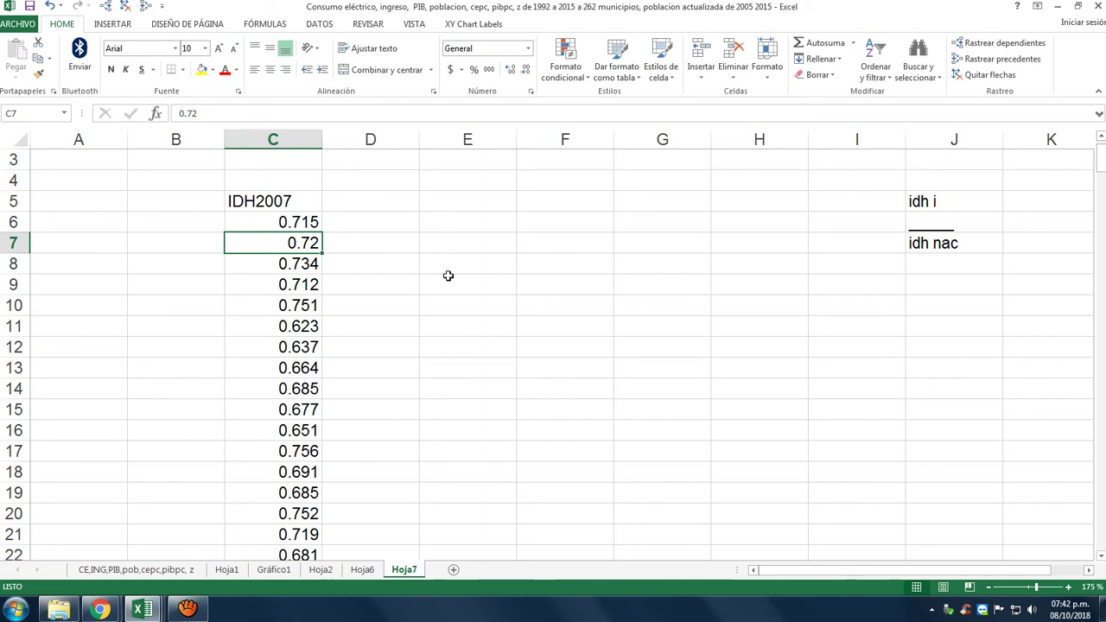
{"action": "key", "text": "Up"}
{"action": "key", "text": "Up"}
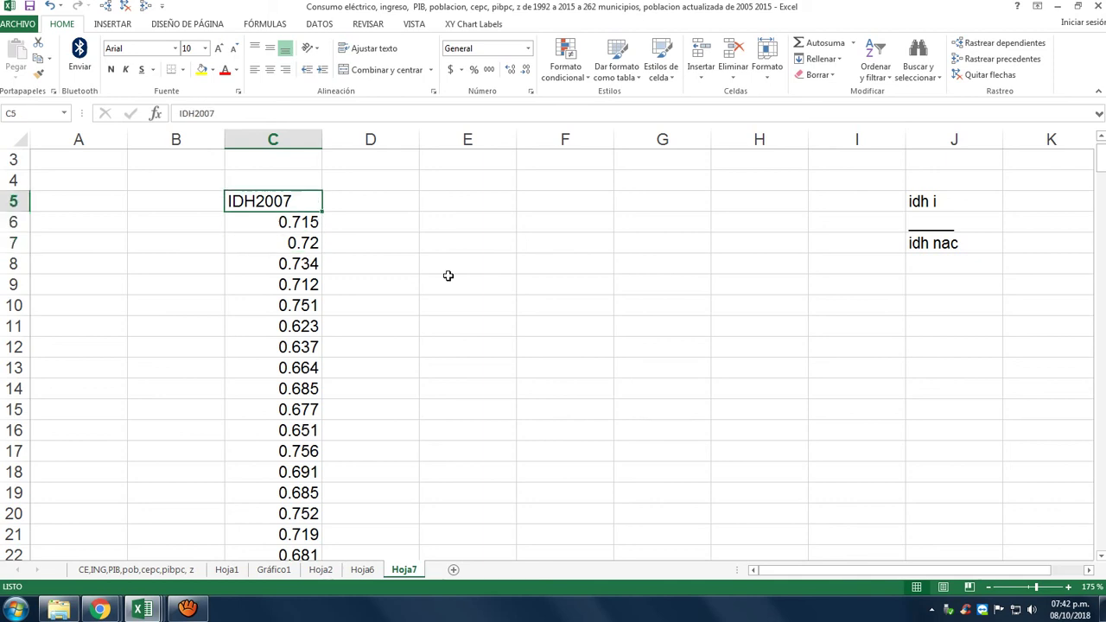
{"action": "key", "text": "Right"}
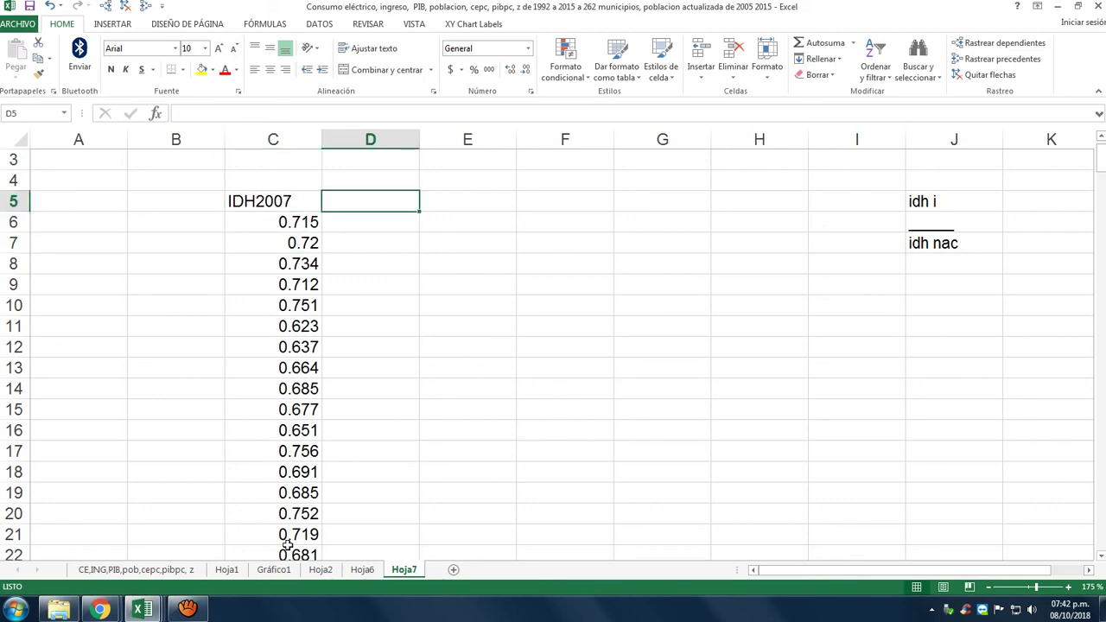
Step: On the CE,ING,PIB,pob,cepc,pibpc, z sheet, scroll to the top and select the POB_2007 header in DA5
{"action": "left_click", "coordinate": [185, 574]}
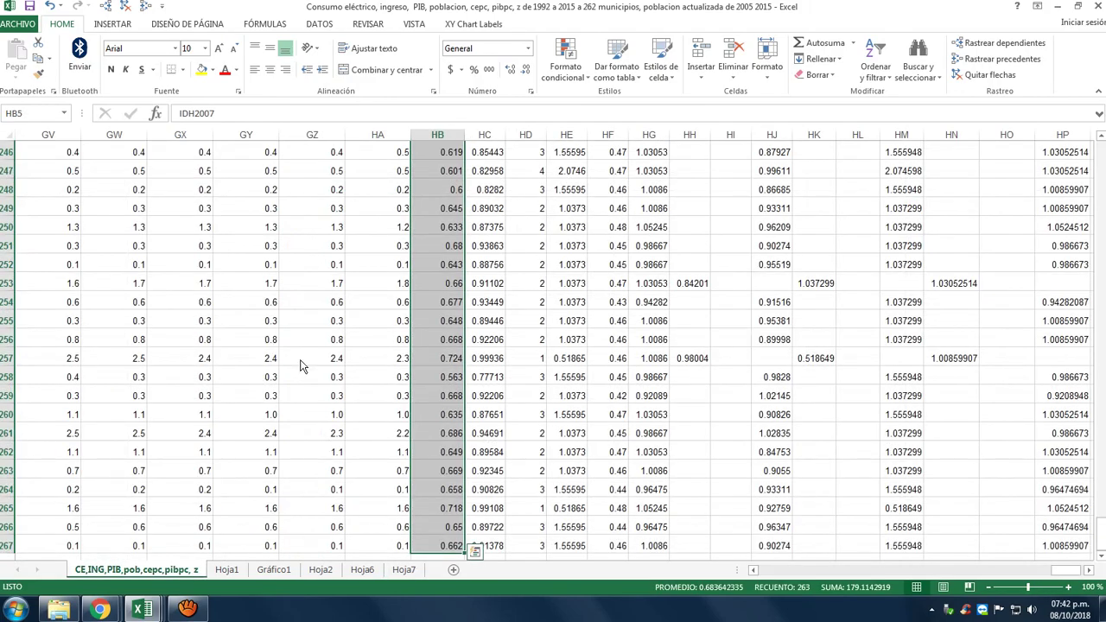
{"action": "scroll", "coordinate": [301, 364], "scroll_direction": "up", "scroll_amount": 15}
{"action": "scroll", "coordinate": [286, 286], "scroll_direction": "up", "scroll_amount": 15}
{"action": "scroll", "coordinate": [240, 161], "scroll_direction": "up", "scroll_amount": 13}
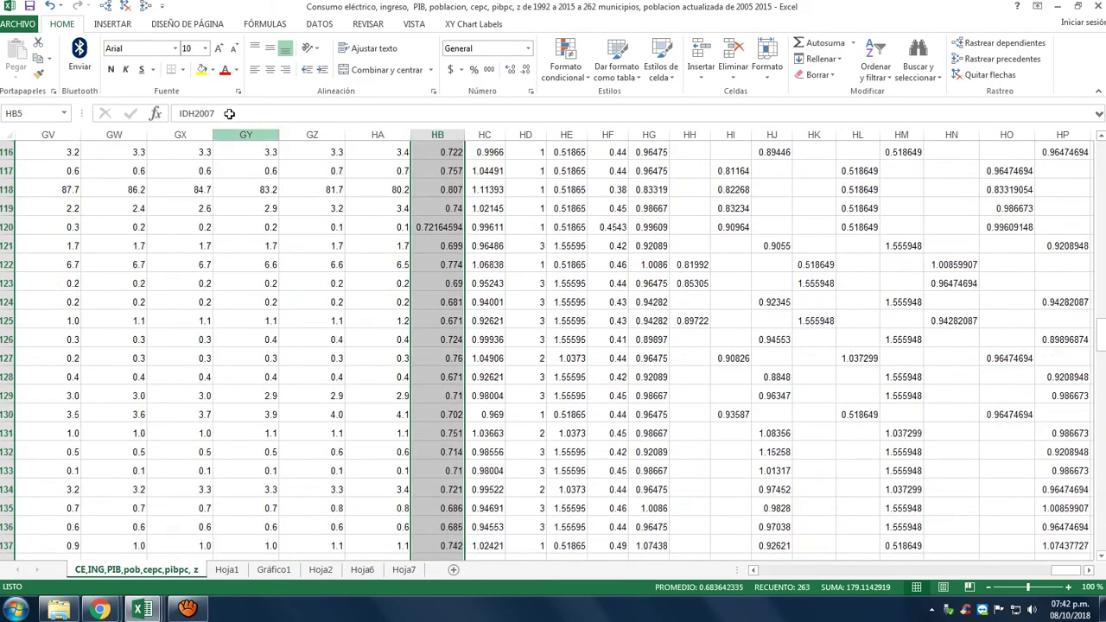
{"action": "scroll", "coordinate": [493, 358], "scroll_direction": "up", "scroll_amount": 7}
{"action": "scroll", "coordinate": [493, 357], "scroll_direction": "up", "scroll_amount": 7}
{"action": "scroll", "coordinate": [588, 424], "scroll_direction": "up", "scroll_amount": 8}
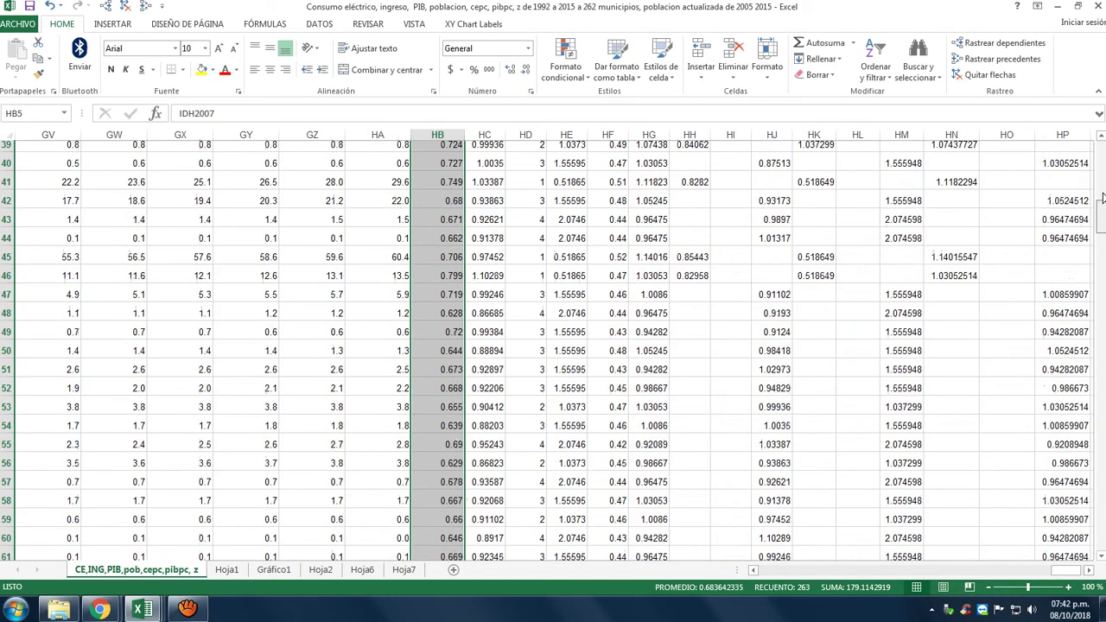
{"action": "left_click_drag", "start_coordinate": [1100, 251], "coordinate": [1100, 168]}
{"action": "left_click_drag", "start_coordinate": [1064, 574], "coordinate": [895, 564]}
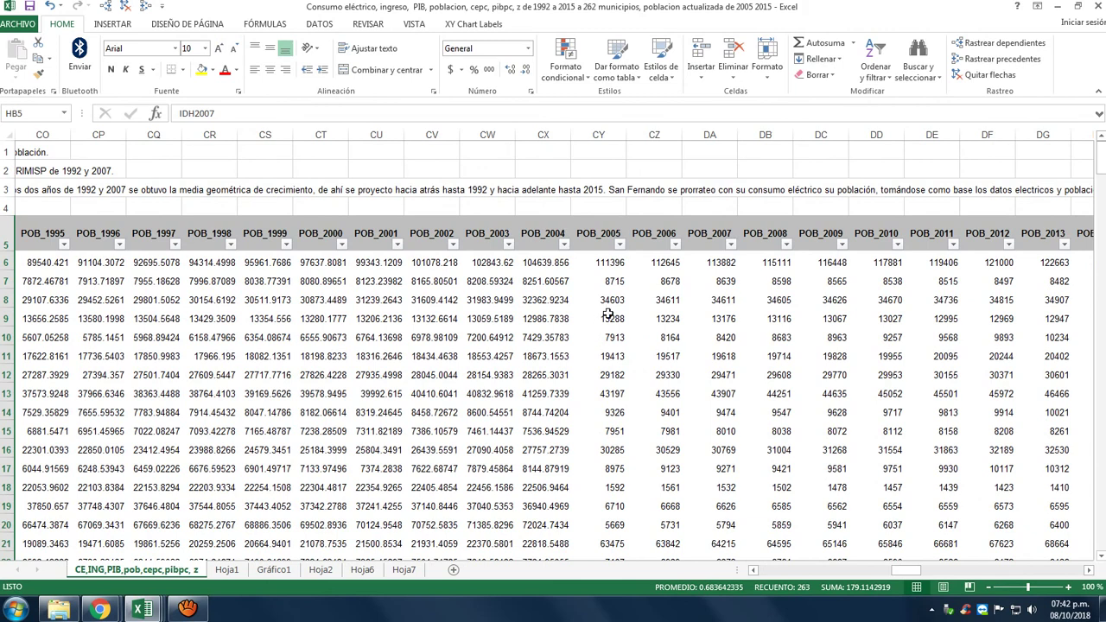
{"action": "left_click", "coordinate": [712, 238]}
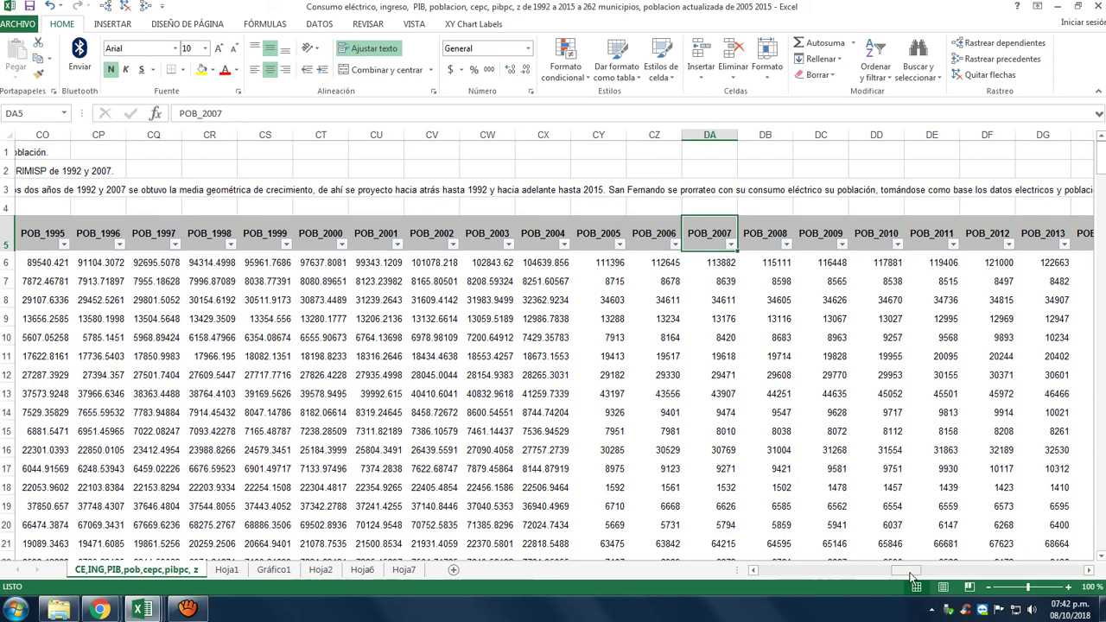
{"action": "left_click", "coordinate": [709, 209]}
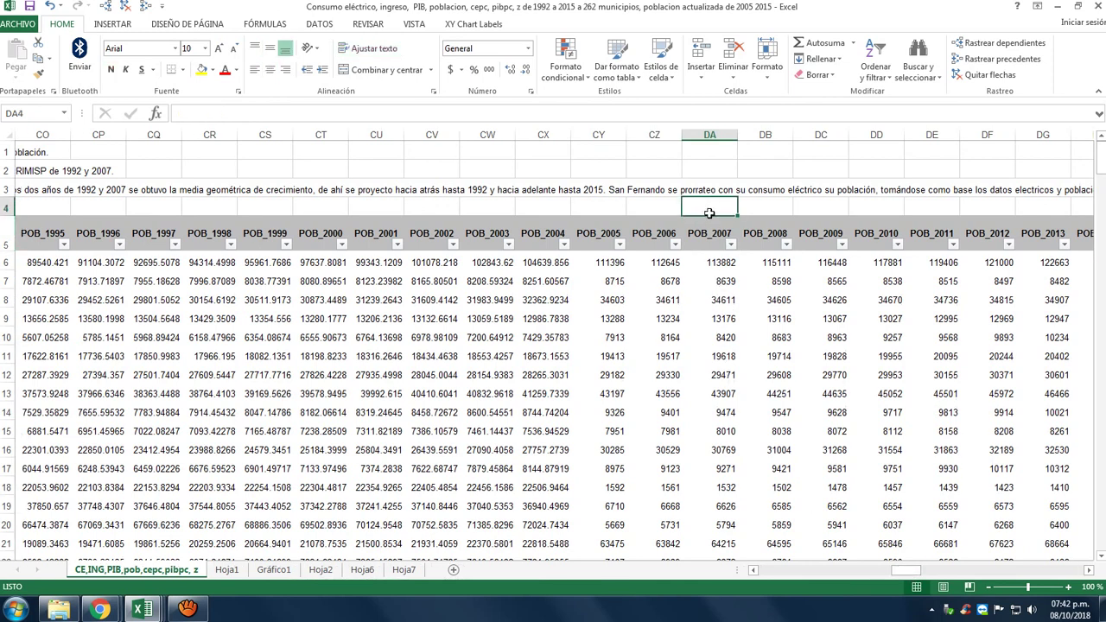
{"action": "left_click", "coordinate": [819, 42]}
{"action": "left_click", "coordinate": [716, 266]}
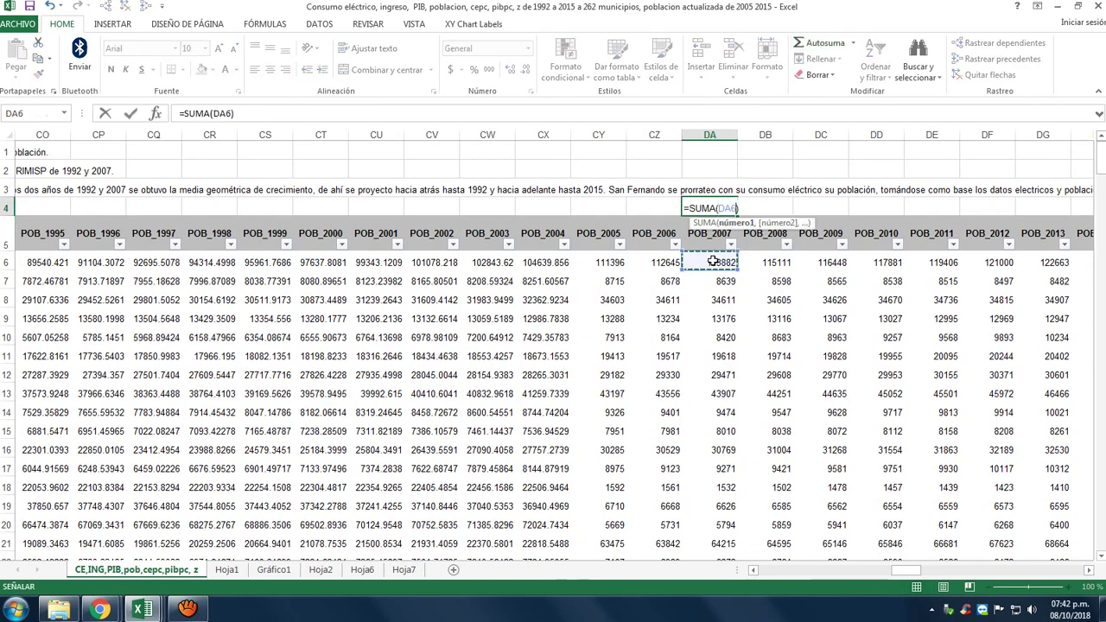
{"action": "key", "text": "ctrl+shift+Down"}
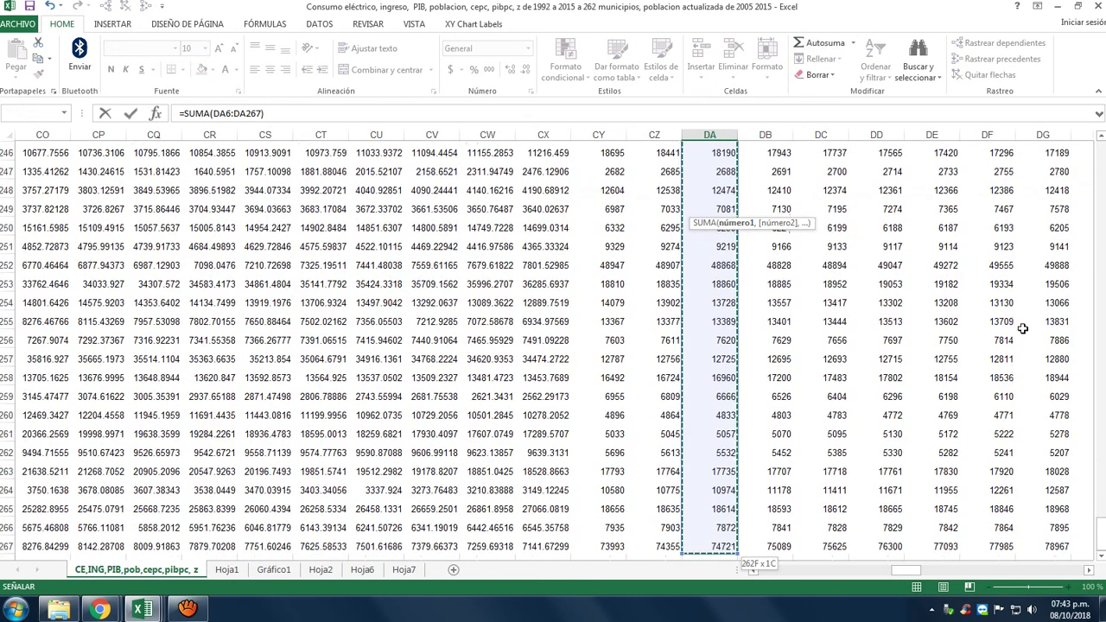
{"action": "key", "text": "Return"}
{"action": "scroll", "coordinate": [858, 322], "scroll_direction": "up", "scroll_amount": 2}
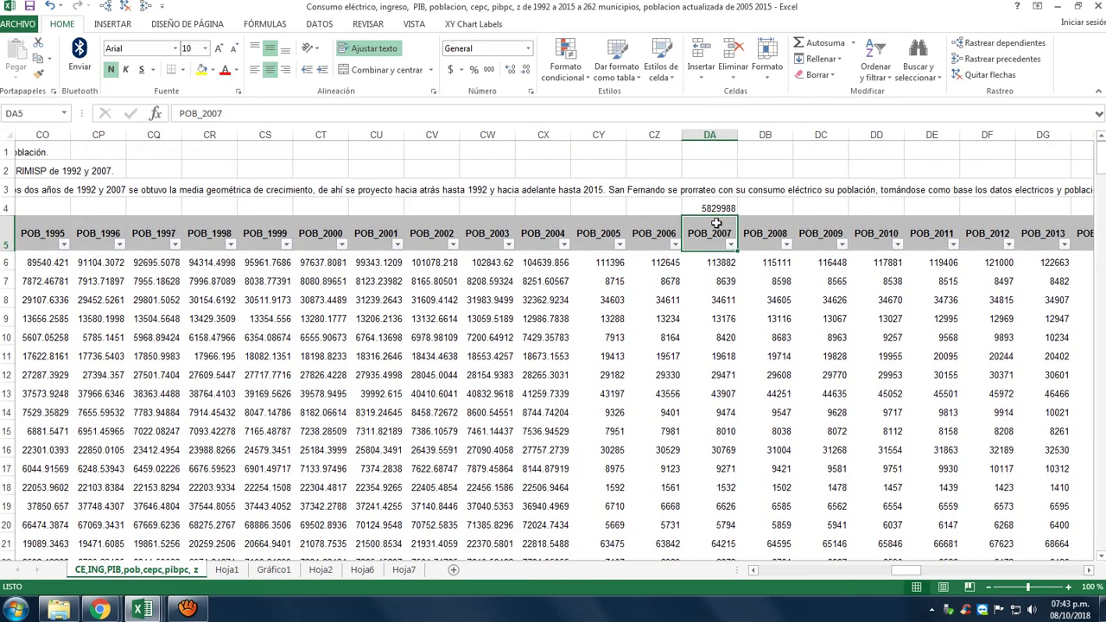
{"action": "scroll", "coordinate": [711, 262], "scroll_direction": "up", "scroll_amount": 1}
{"action": "scroll", "coordinate": [711, 259], "scroll_direction": "up", "scroll_amount": 1}
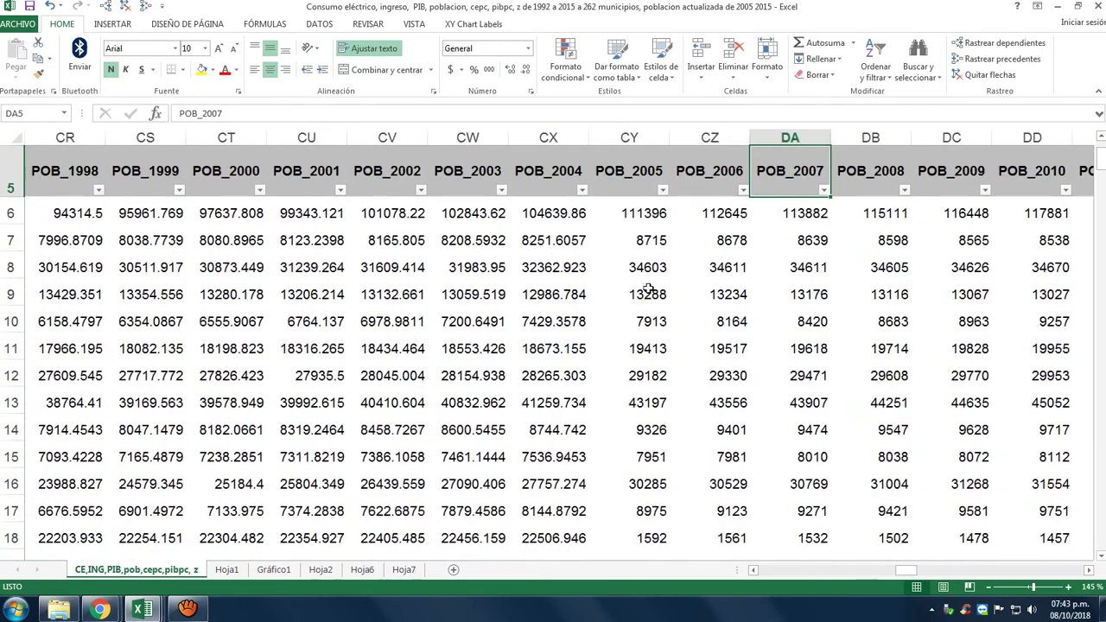
{"action": "scroll", "coordinate": [644, 289], "scroll_direction": "up", "scroll_amount": 2}
{"action": "scroll", "coordinate": [644, 289], "scroll_direction": "up", "scroll_amount": 1}
{"action": "left_click", "coordinate": [785, 243]}
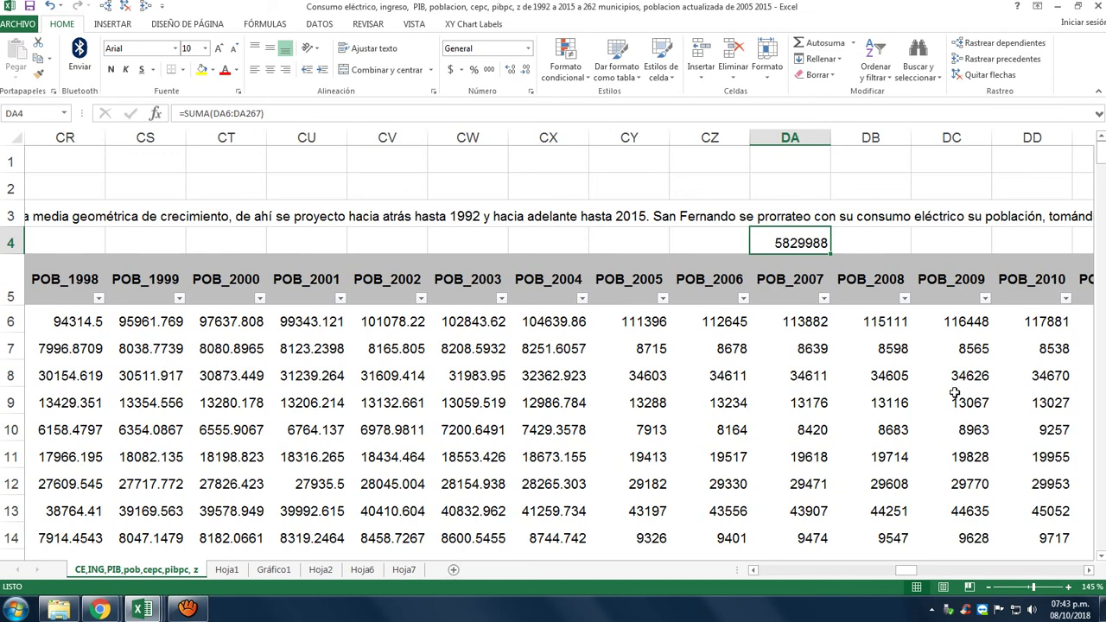
{"action": "key", "text": "Down"}
{"action": "key", "text": "Down"}
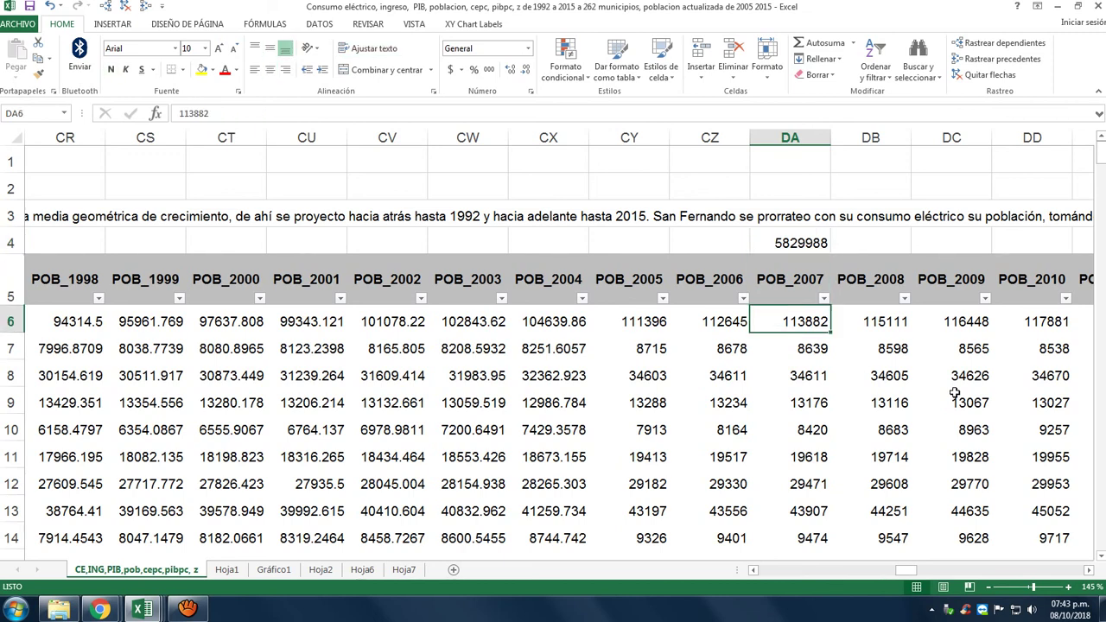
{"action": "key", "text": "Down"}
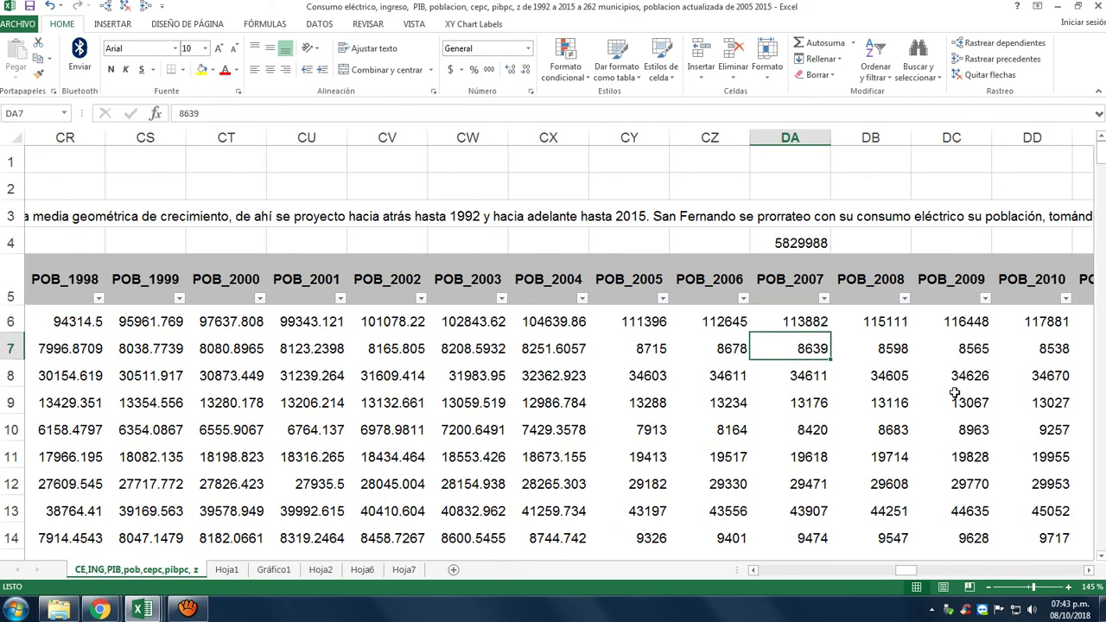
{"action": "key", "text": "Up"}
{"action": "key", "text": "Up"}
{"action": "key", "text": "Up"}
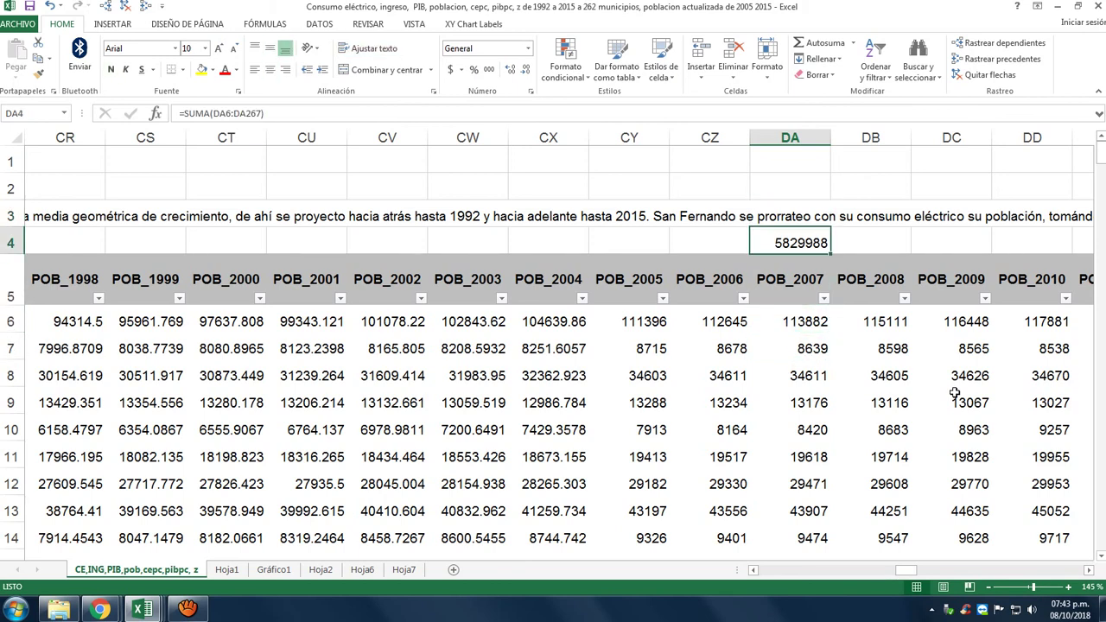
{"action": "key", "text": "Down"}
{"action": "key", "text": "Down"}
{"action": "key", "text": "Down"}
{"action": "key", "text": "Up"}
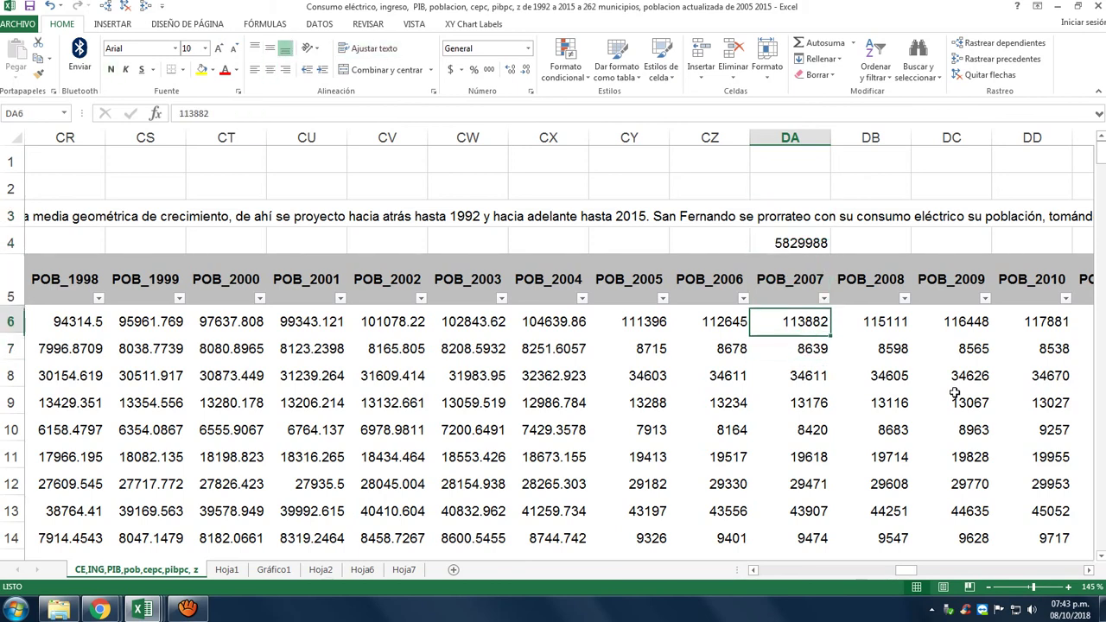
{"action": "key", "text": "Up"}
{"action": "key", "text": "Up"}
{"action": "key", "text": "Up"}
{"action": "key", "text": "Down"}
{"action": "key", "text": "Down"}
{"action": "key", "text": "Down"}
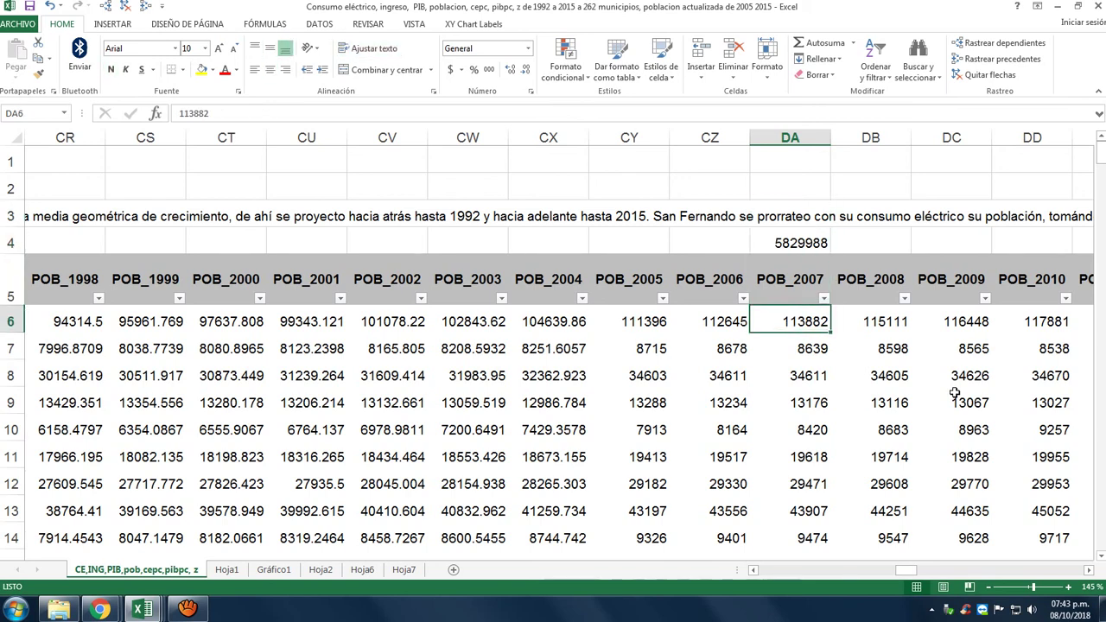
{"action": "key", "text": "Down"}
{"action": "key", "text": "Down"}
{"action": "key", "text": "Up"}
{"action": "key", "text": "Up"}
{"action": "key", "text": "Up"}
{"action": "key", "text": "Up"}
{"action": "key", "text": "Up"}
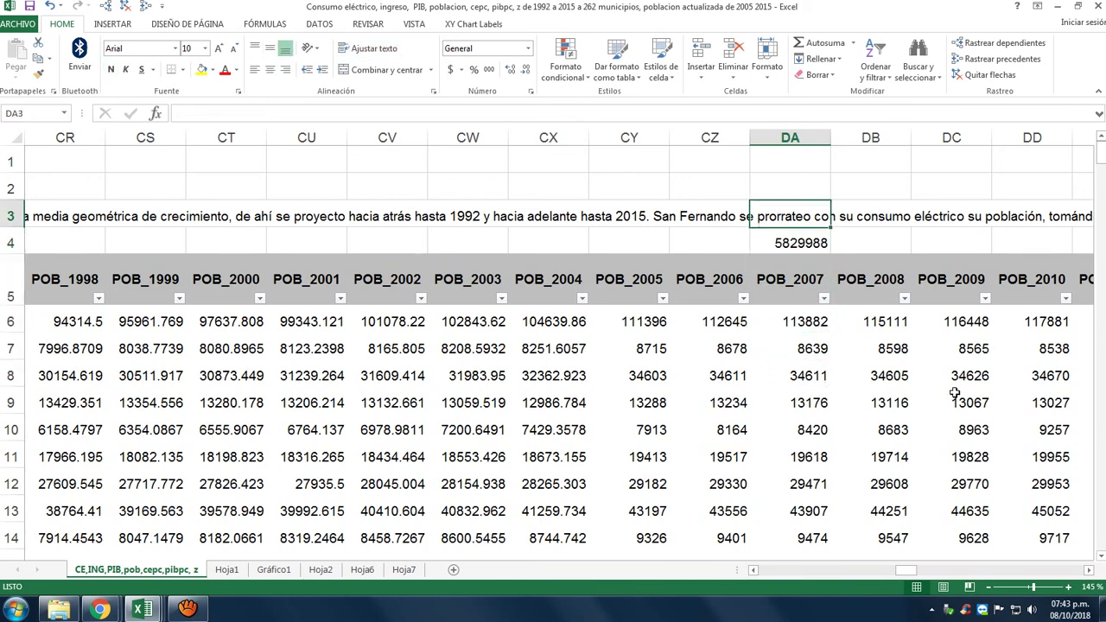
{"action": "key", "text": "Down"}
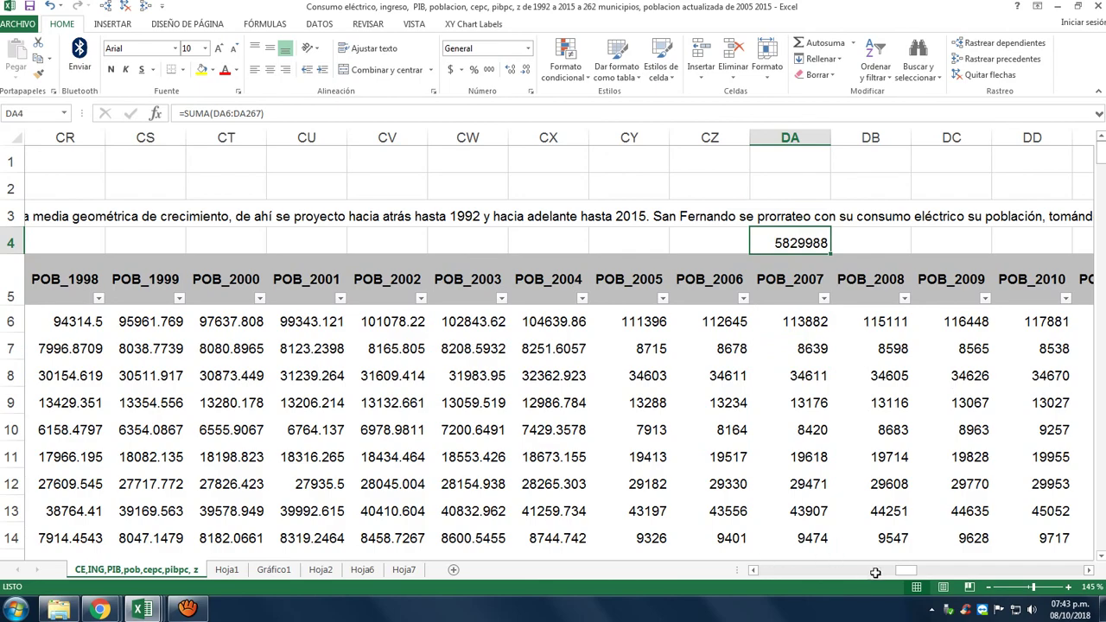
{"action": "mouse_move", "coordinate": [904, 573]}
{"action": "left_mouse_down"}
{"action": "mouse_move", "coordinate": [1061, 577]}
{"action": "mouse_move", "coordinate": [913, 588]}
{"action": "left_mouse_up"}
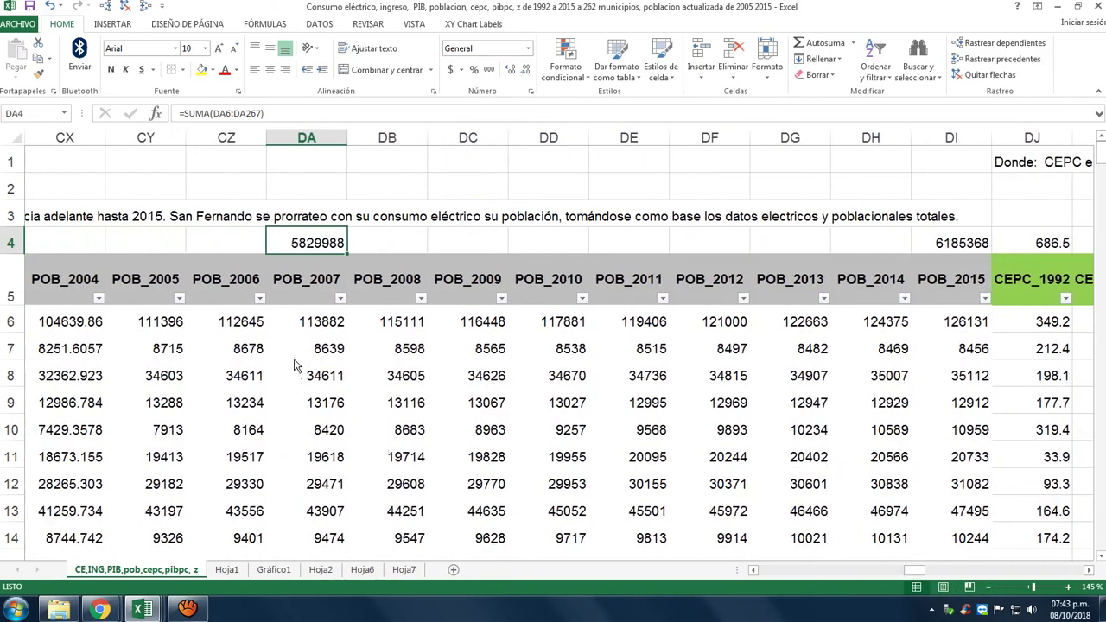
Step: Copy the full POB_2007 column and paste it into Hoja7's column D
{"action": "left_click", "coordinate": [307, 290]}
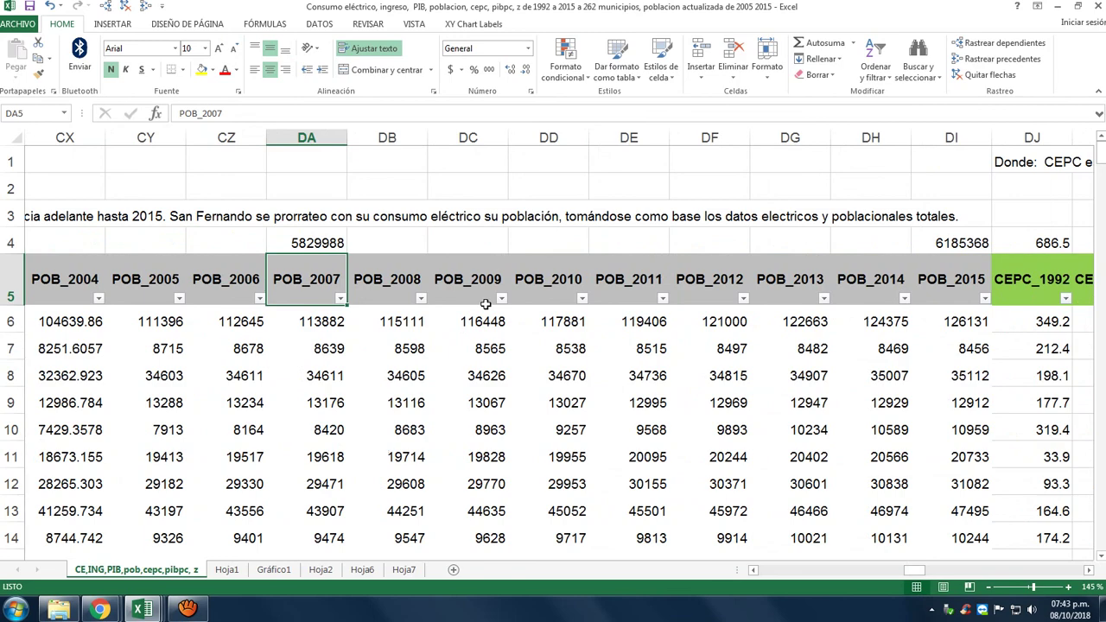
{"action": "key", "text": "ctrl+shift+Down"}
{"action": "key", "text": "ctrl+c"}
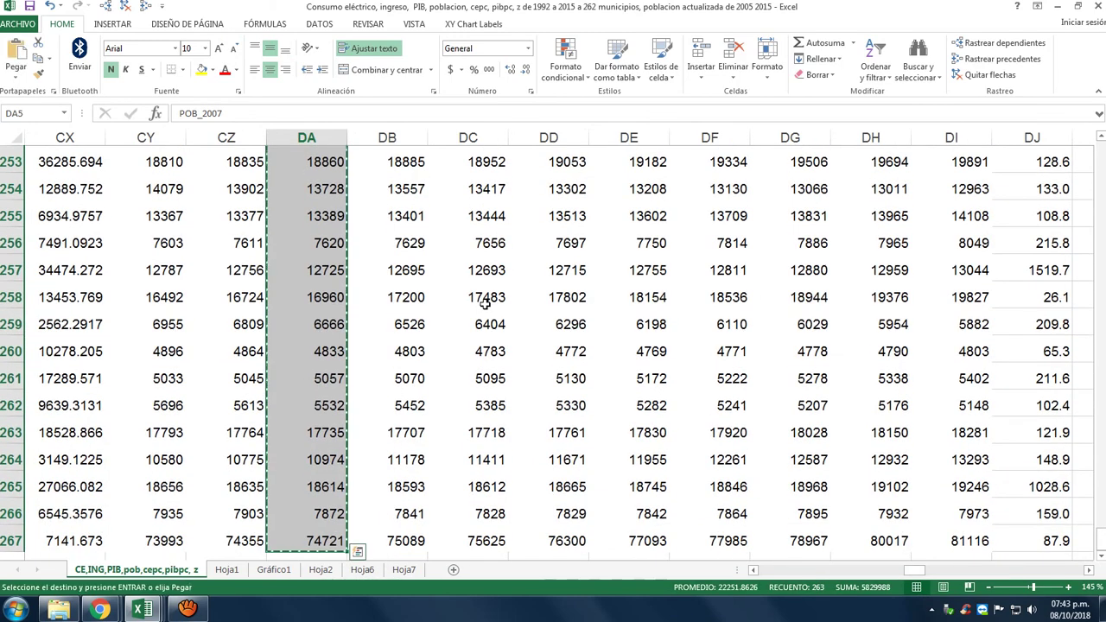
{"action": "left_click", "coordinate": [404, 570]}
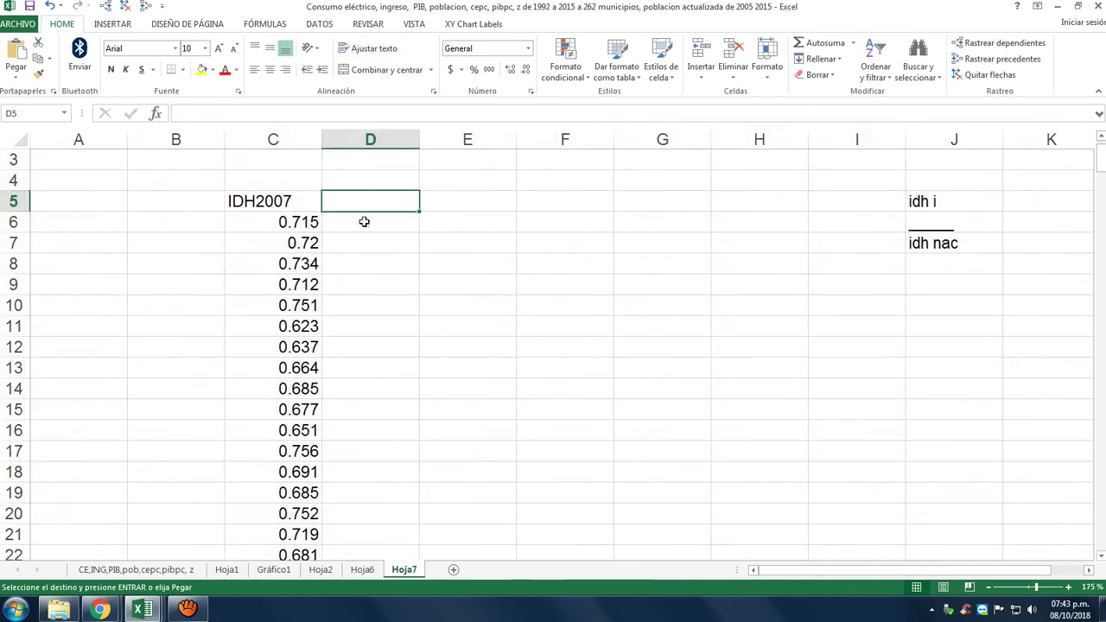
{"action": "left_click", "coordinate": [16, 76]}
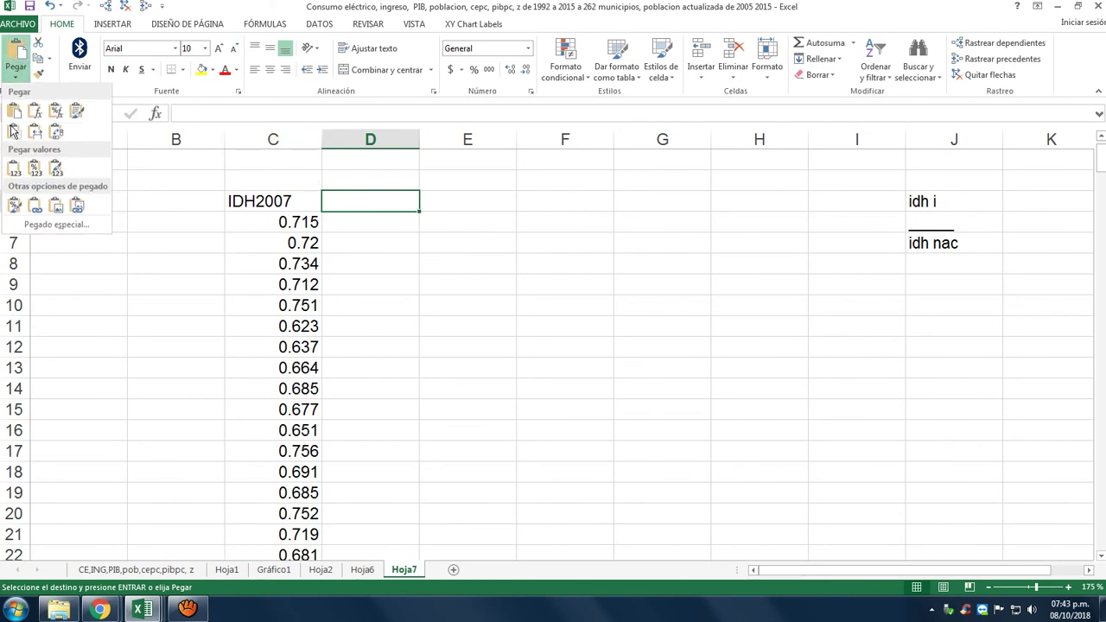
{"action": "left_click", "coordinate": [13, 168]}
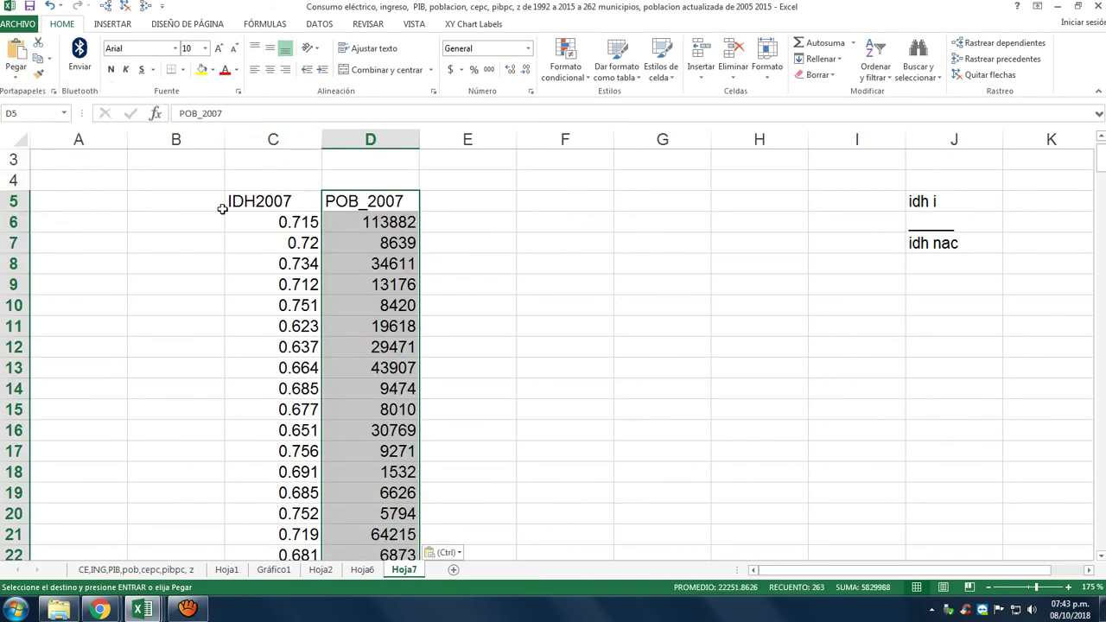
Step: Total the population in D4 with =SUMA(D6:D267), giving 5829988
{"action": "left_click", "coordinate": [375, 179]}
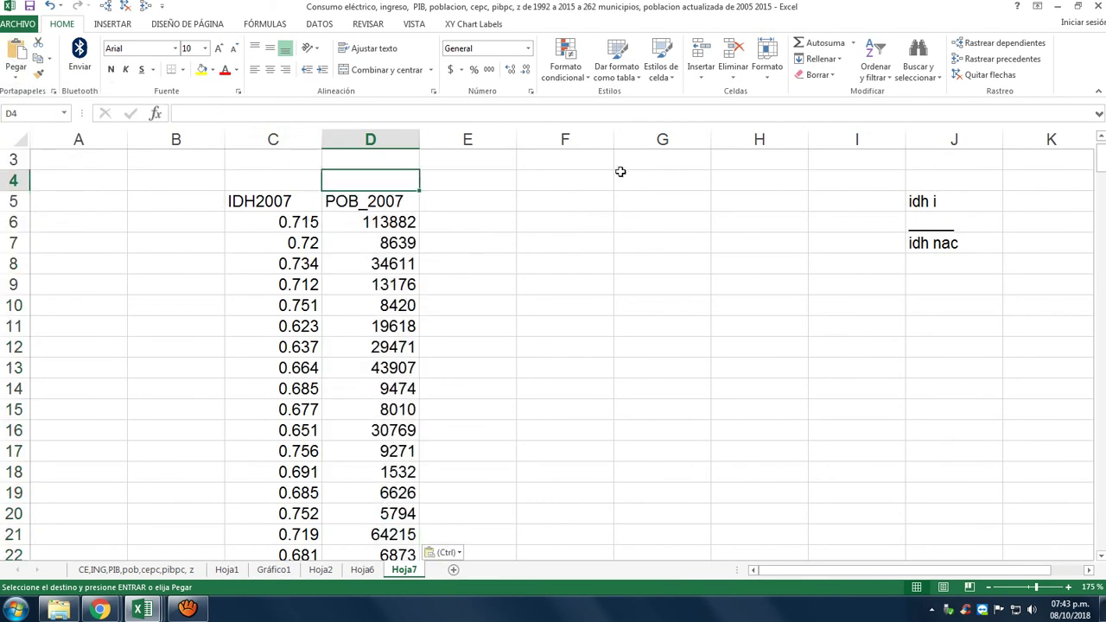
{"action": "left_click", "coordinate": [812, 42]}
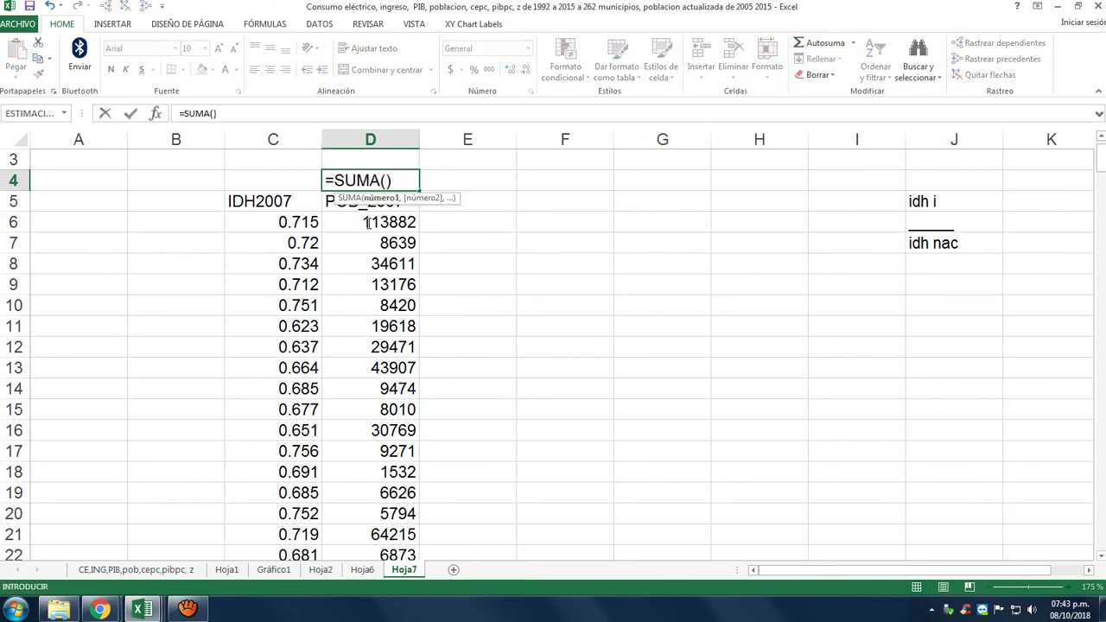
{"action": "left_click", "coordinate": [402, 223]}
{"action": "key", "text": "ctrl+shift+Down"}
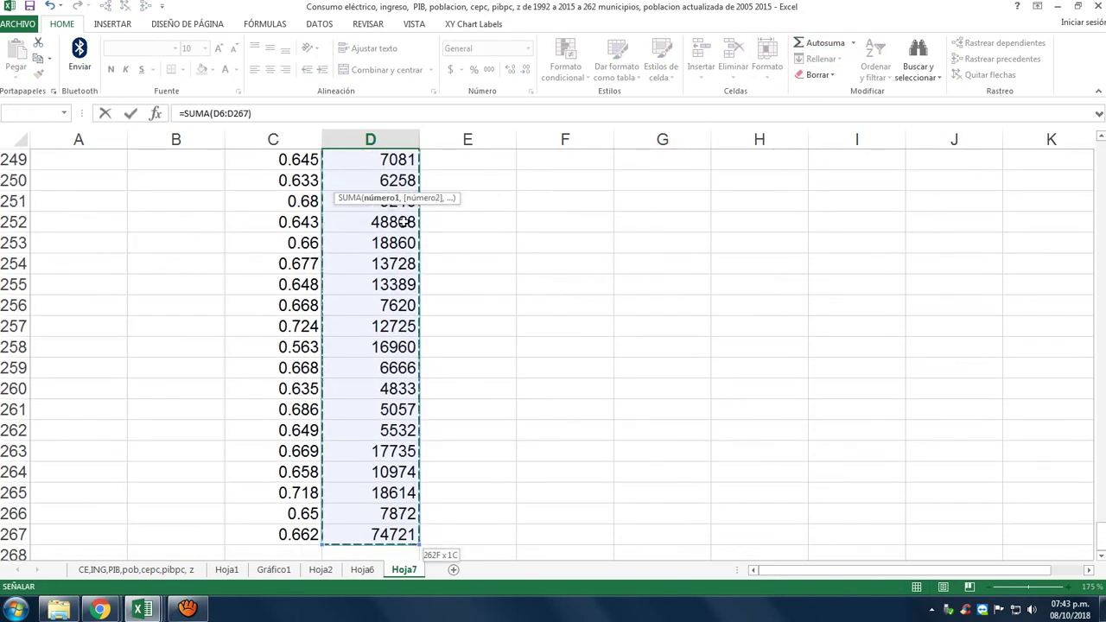
{"action": "key", "text": "Return"}
{"action": "key", "text": "Up"}
{"action": "scroll", "coordinate": [402, 221], "scroll_direction": "up", "scroll_amount": 1}
{"action": "left_click", "coordinate": [402, 221]}
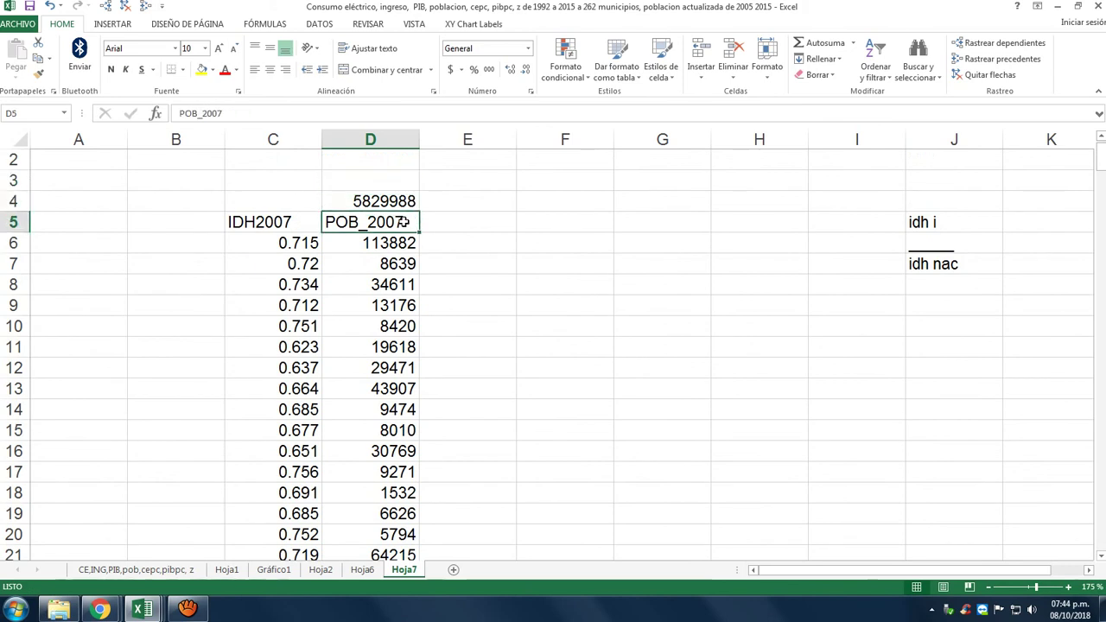
{"action": "key", "text": "Right"}
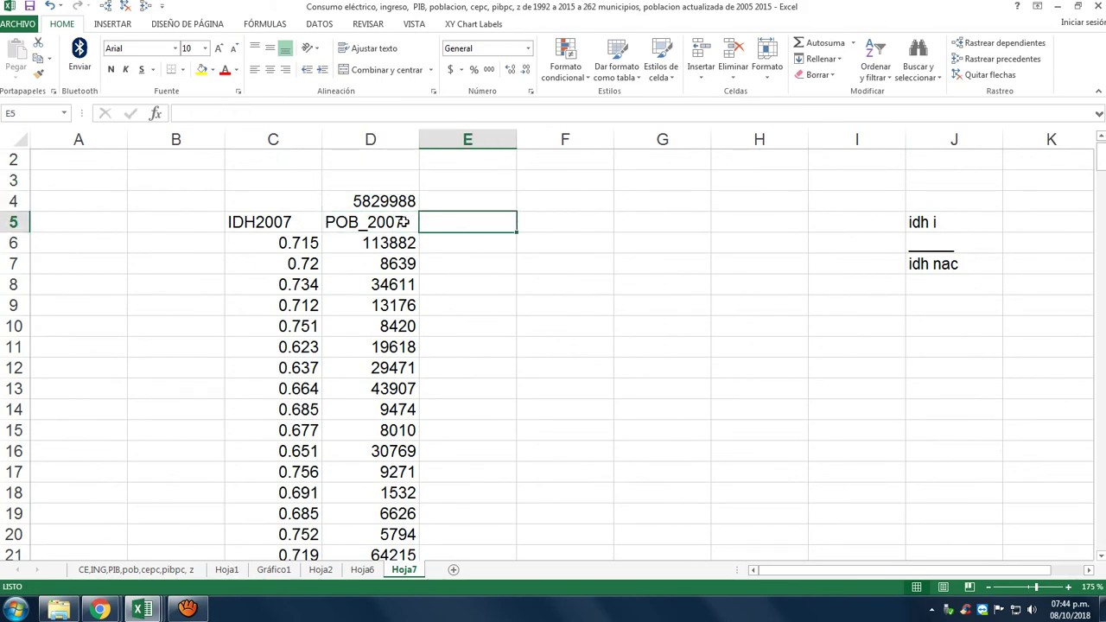
Step: Head column E 'wi' and fill it with =+D6/$D$4 population weights, starting at 0.01953383
{"action": "type", "text": "wi"}
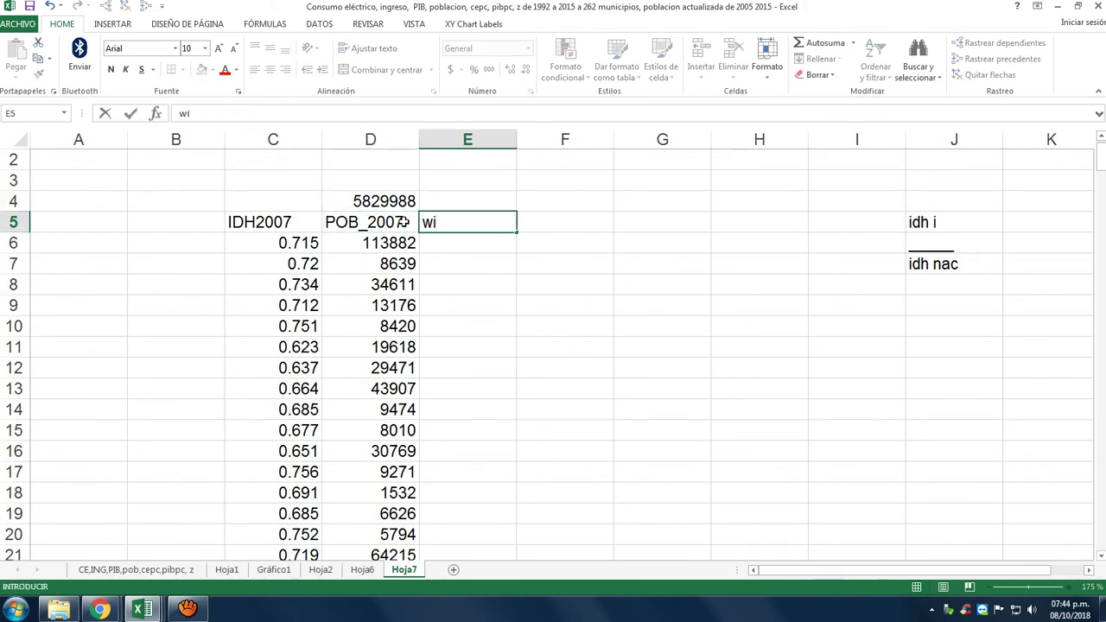
{"action": "key", "text": "Return"}
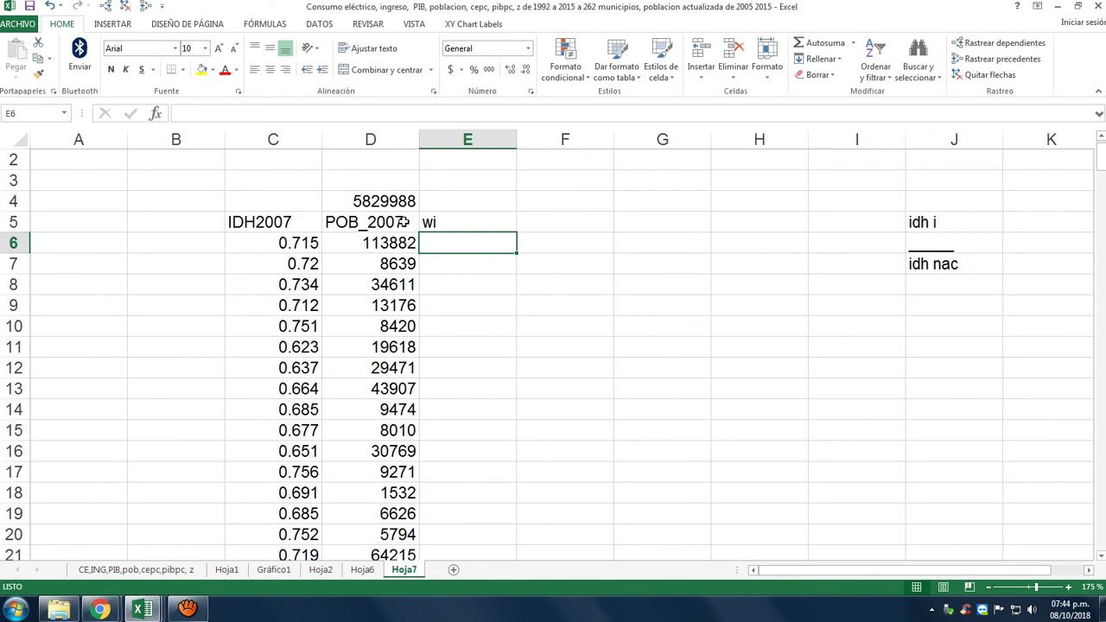
{"action": "type", "text": "+"}
{"action": "left_click", "coordinate": [363, 245]}
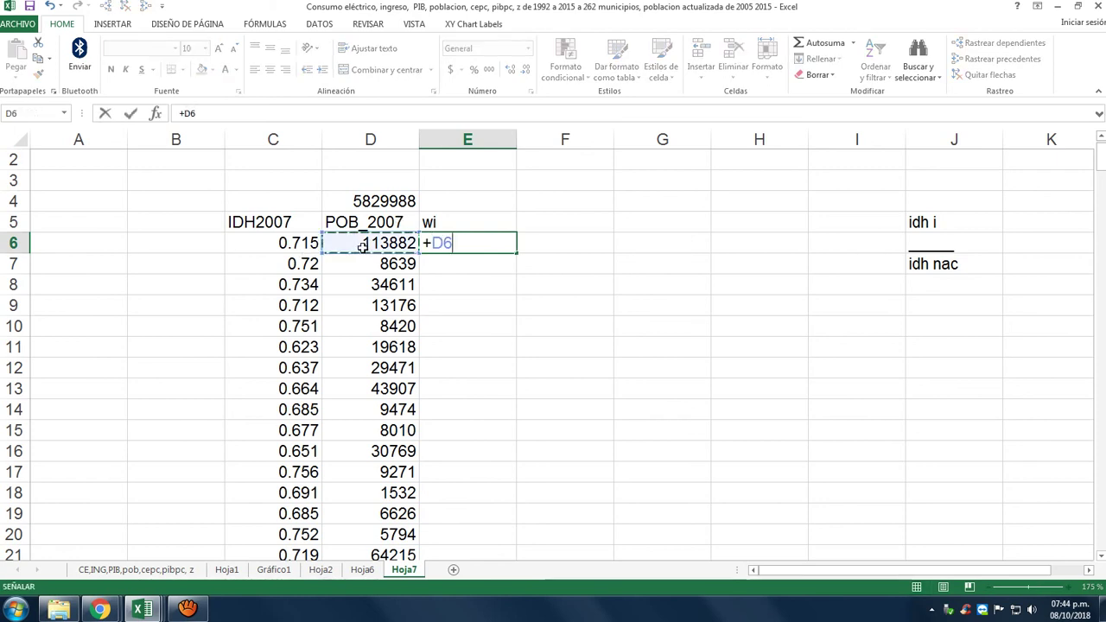
{"action": "type", "text": "/"}
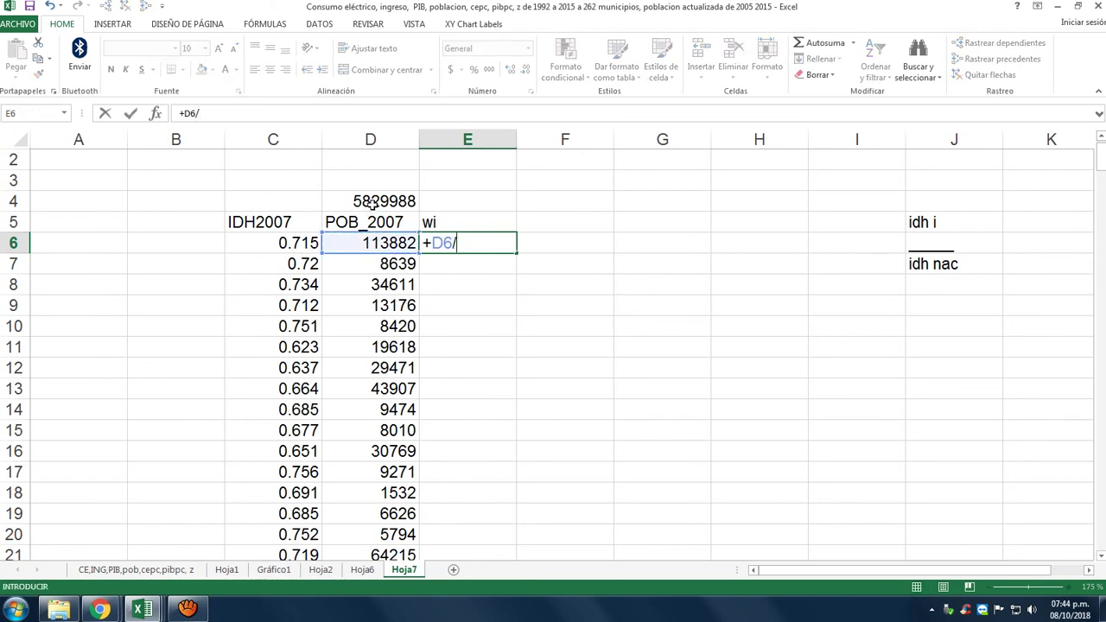
{"action": "left_click", "coordinate": [370, 205]}
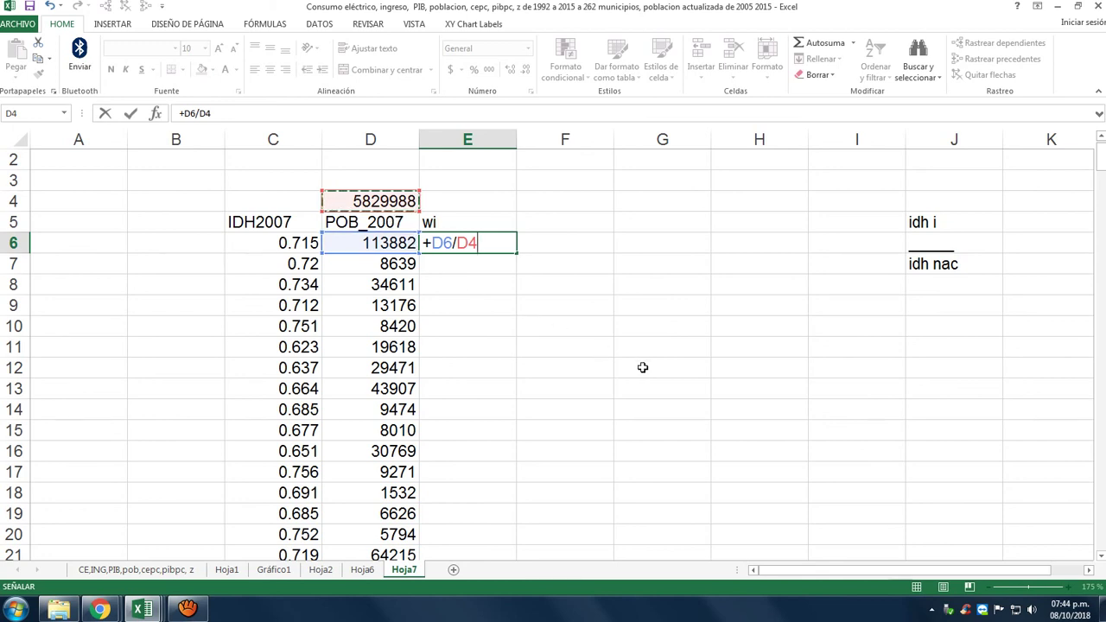
{"action": "key", "text": "F4"}
{"action": "key", "text": "Return"}
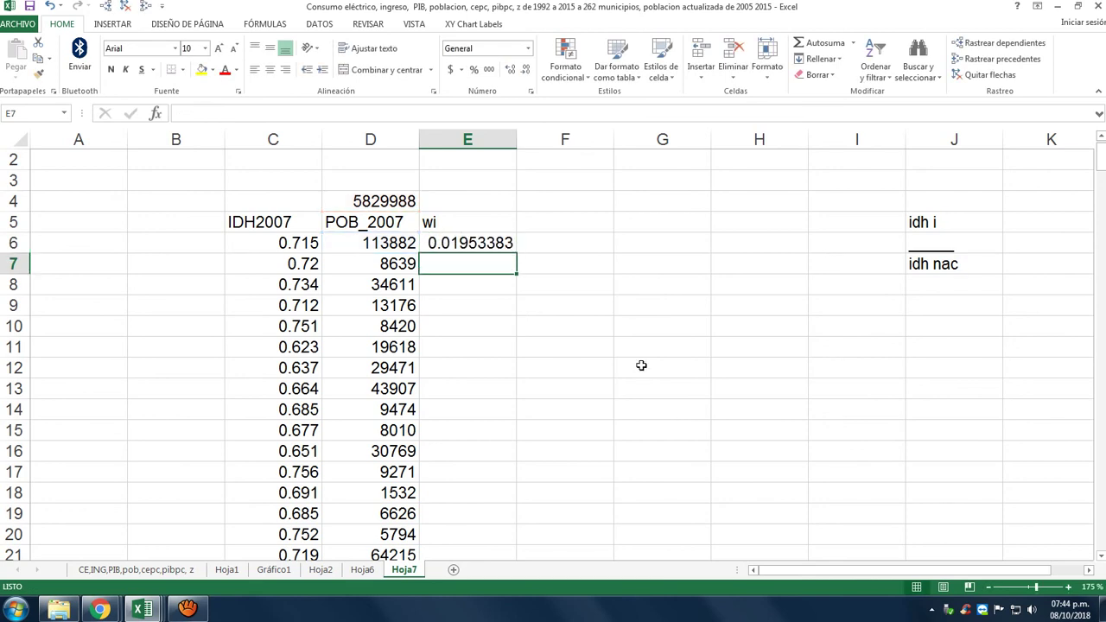
{"action": "left_click", "coordinate": [504, 248]}
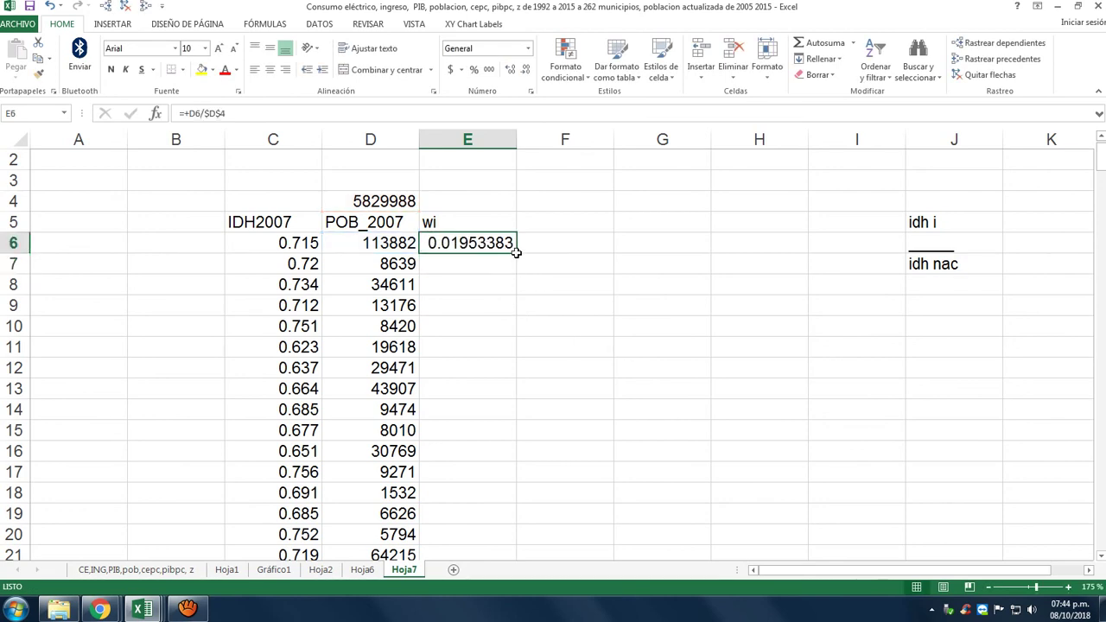
{"action": "double_click", "coordinate": [517, 253]}
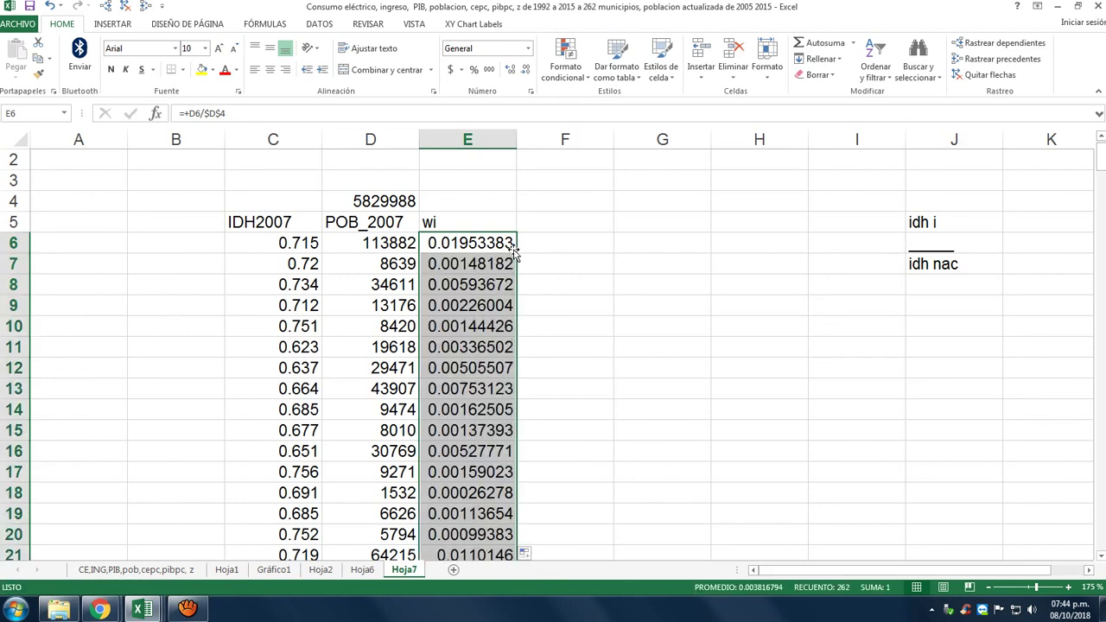
{"action": "left_click", "coordinate": [471, 204]}
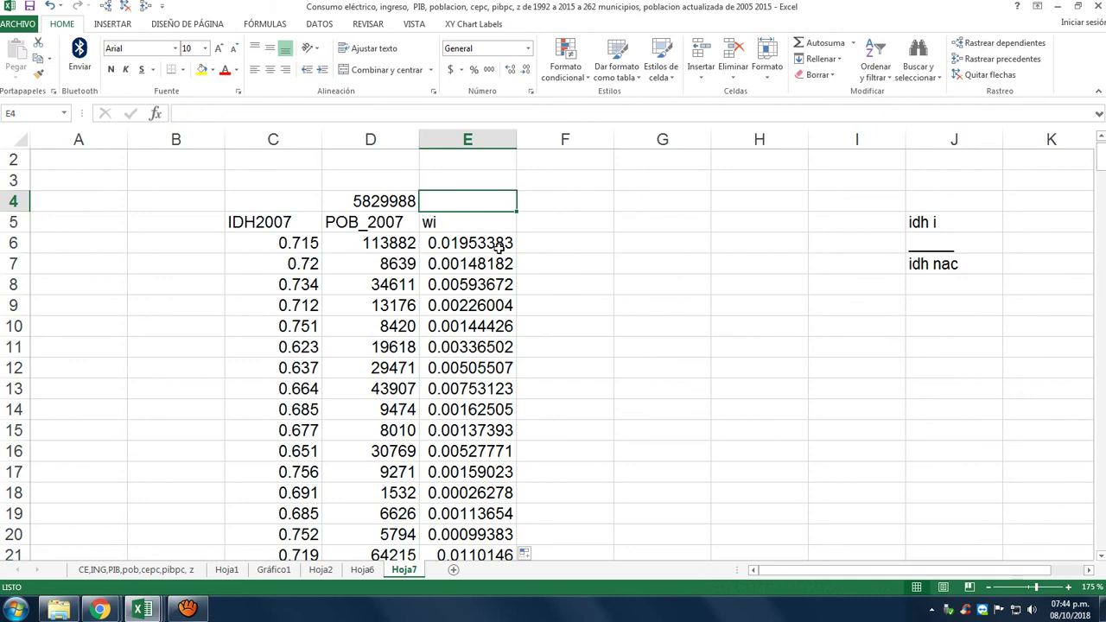
Step: Sum the weights in E4 with =SUMA(E6:E267), confirming they total 1
{"action": "left_click", "coordinate": [817, 42]}
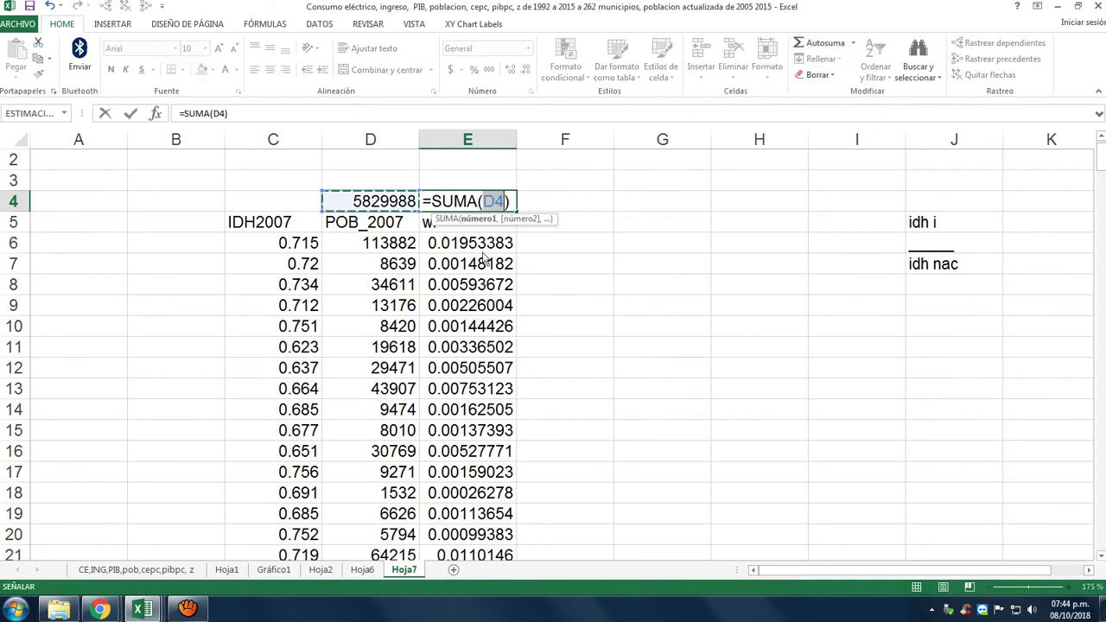
{"action": "left_click", "coordinate": [476, 243]}
{"action": "key", "text": "ctrl+shift+Down"}
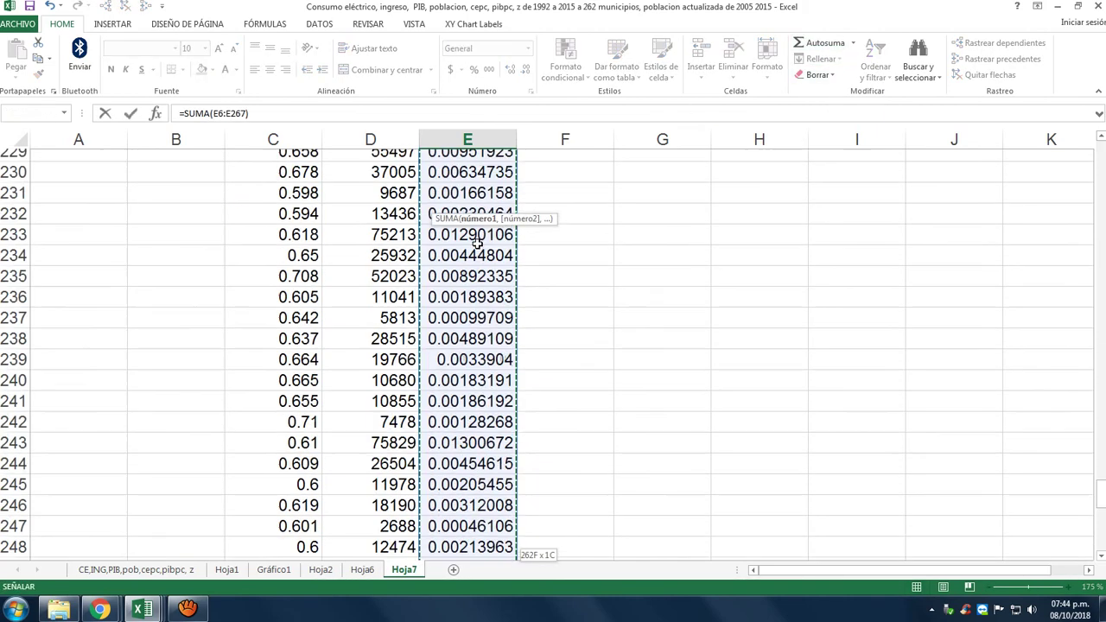
{"action": "key", "text": "Return"}
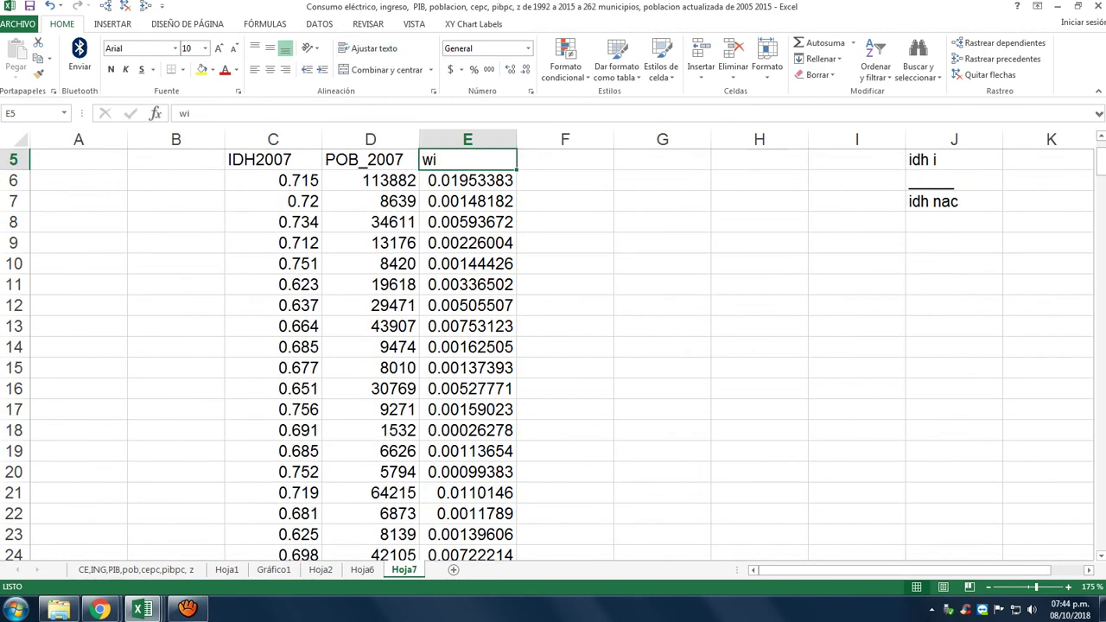
{"action": "scroll", "coordinate": [488, 487], "scroll_direction": "up", "scroll_amount": 2}
{"action": "left_click", "coordinate": [486, 221]}
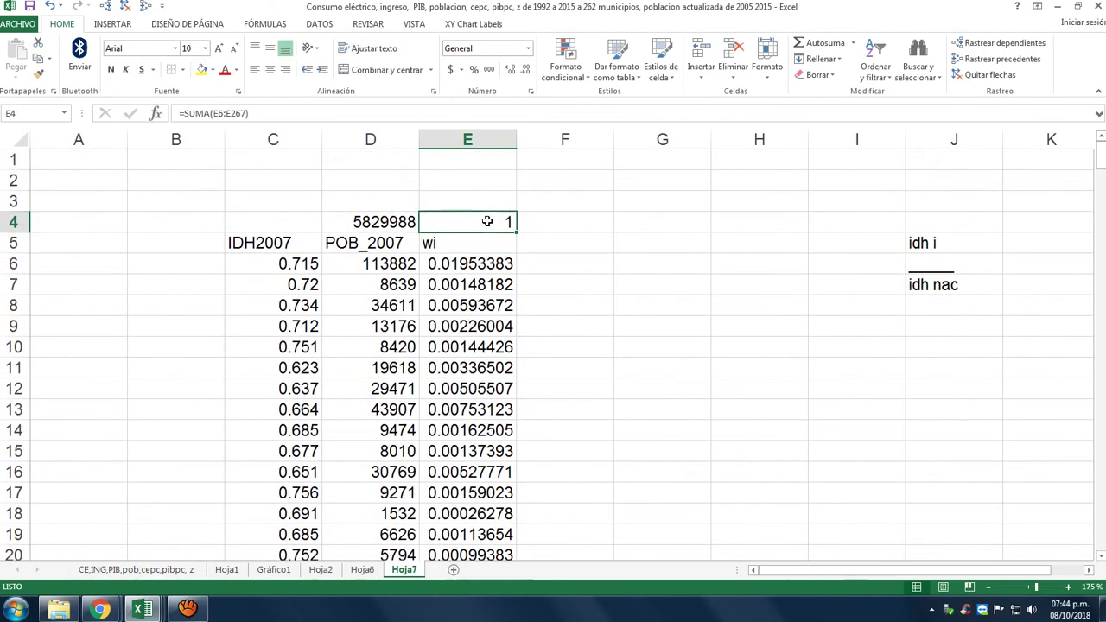
{"action": "left_click_drag", "start_coordinate": [494, 263], "coordinate": [488, 432]}
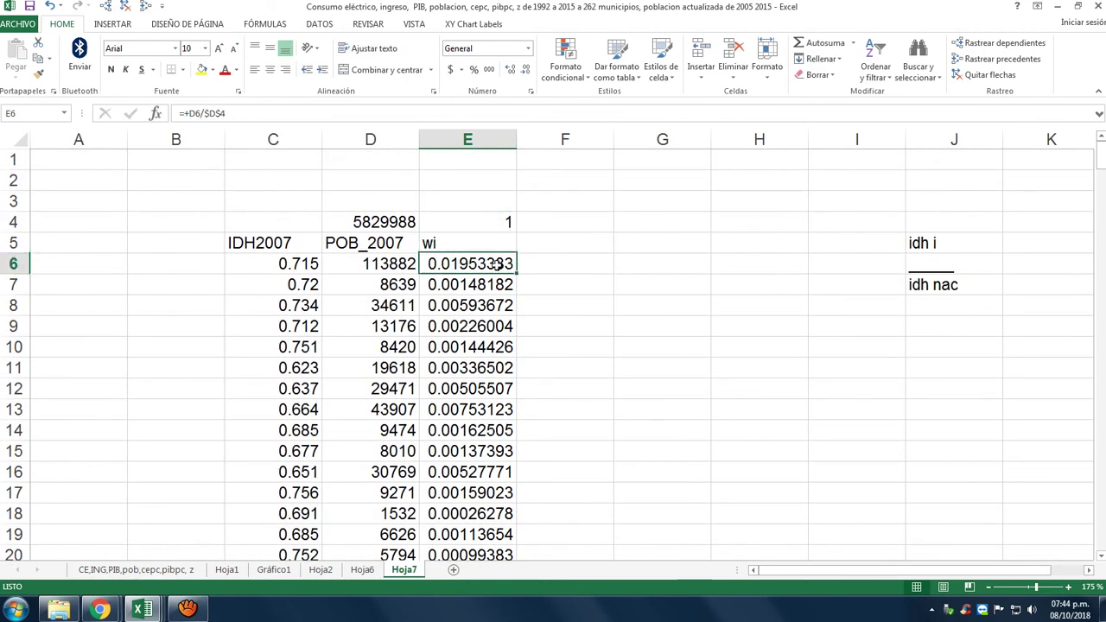
Step: Add an 'f' header in F5 and centre the wi and f headers
{"action": "left_click", "coordinate": [550, 226]}
{"action": "left_click", "coordinate": [575, 262]}
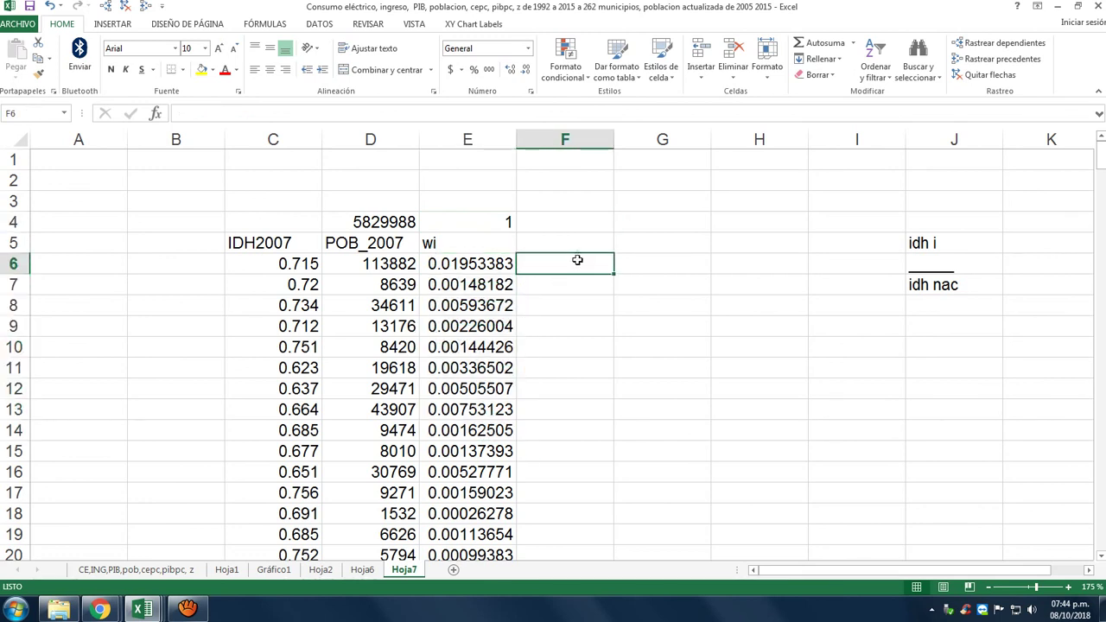
{"action": "left_click", "coordinate": [568, 239]}
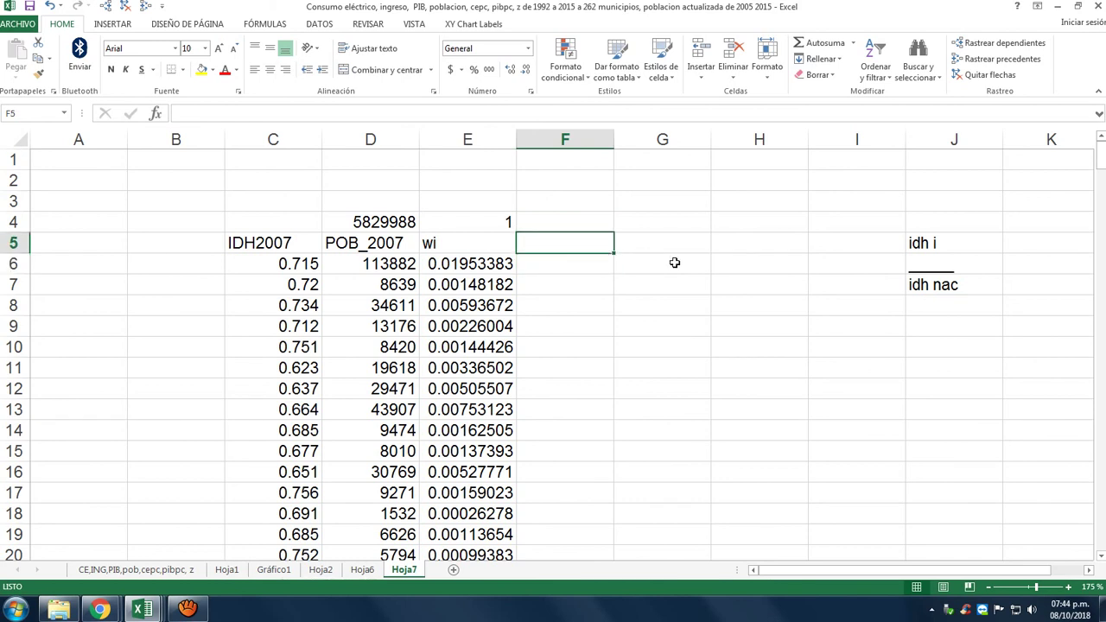
{"action": "type", "text": "f"}
{"action": "key", "text": "Return"}
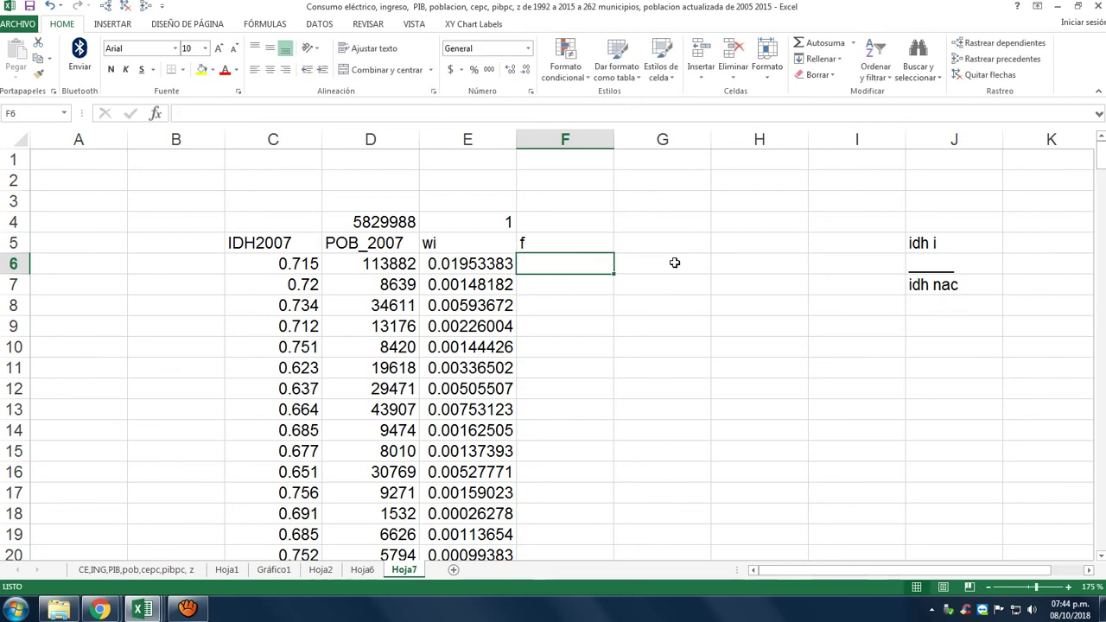
{"action": "left_click_drag", "start_coordinate": [441, 243], "coordinate": [562, 243]}
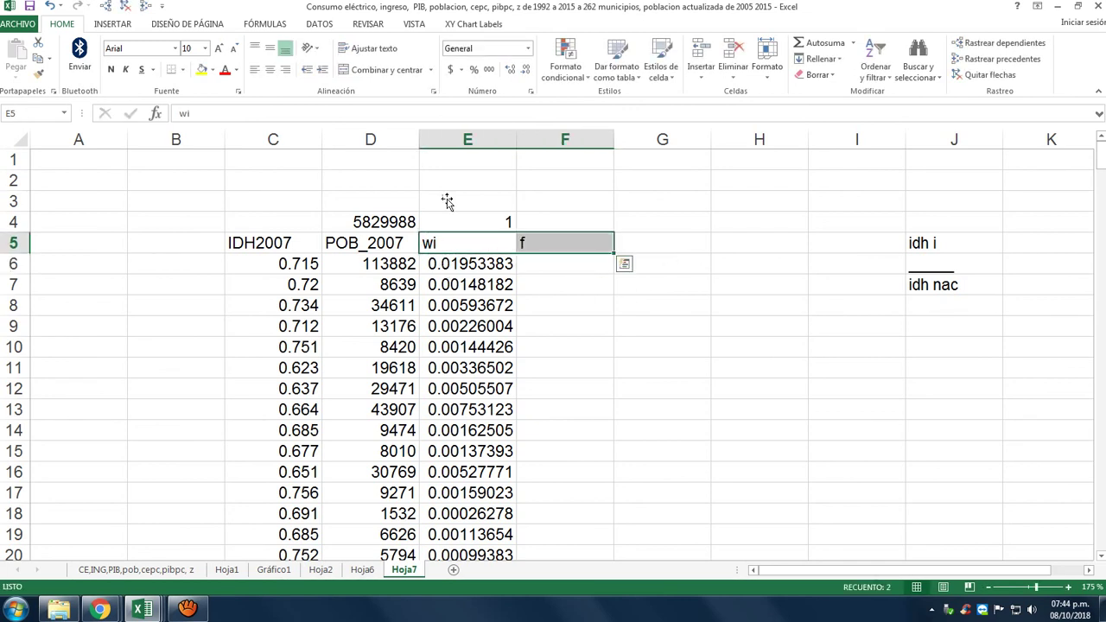
{"action": "left_click", "coordinate": [271, 70]}
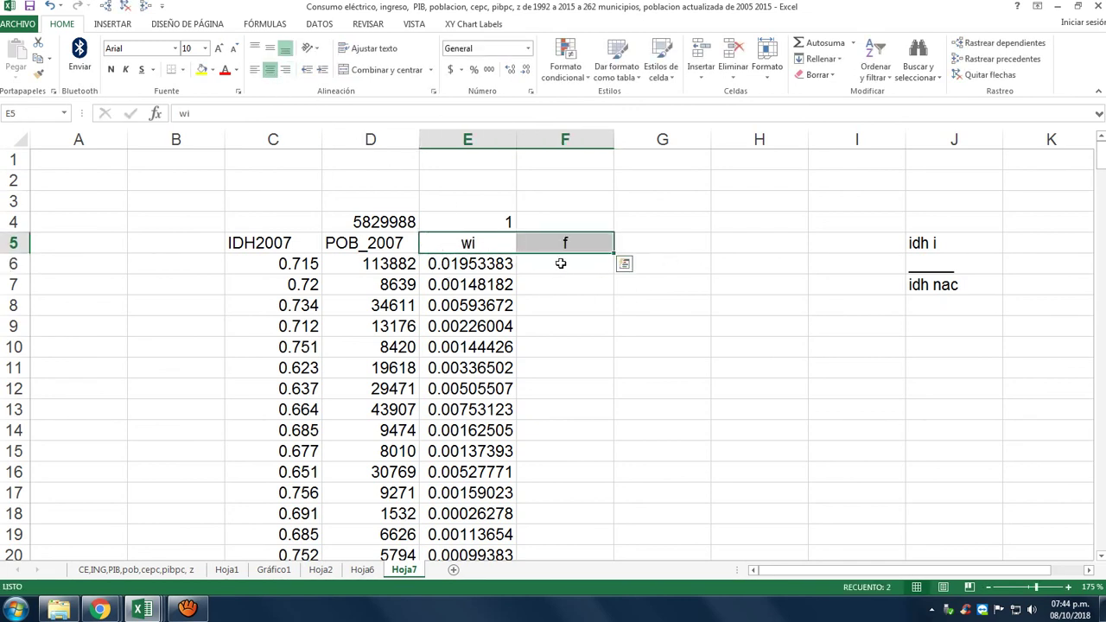
{"action": "left_click", "coordinate": [561, 263]}
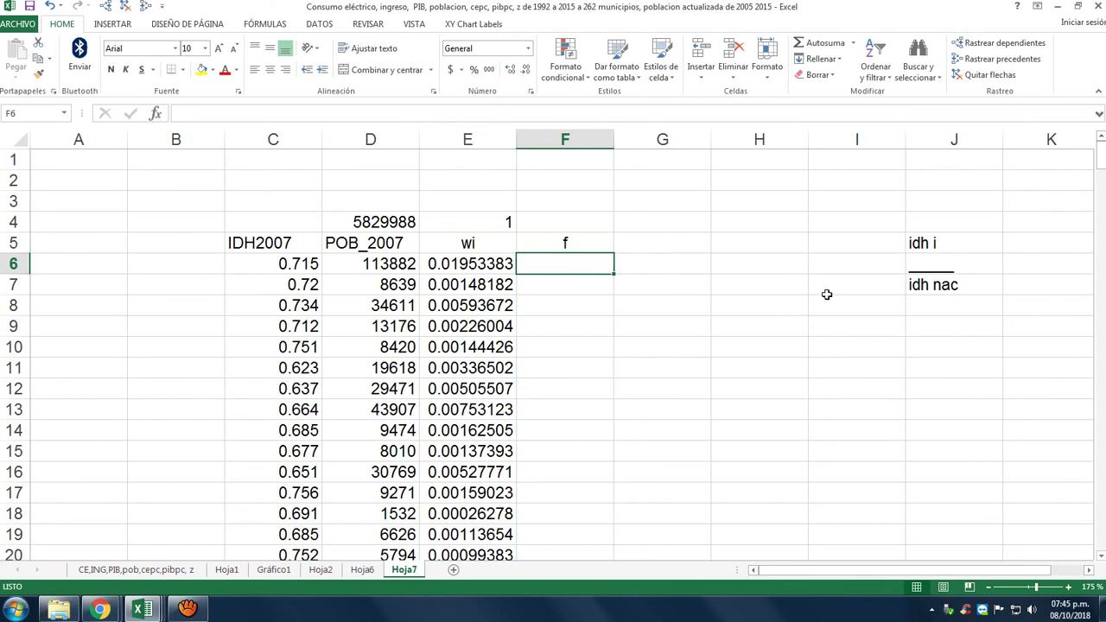
Step: Enter =+C6*E6 in F6 (0.01396669) and fill it down column F to row 267
{"action": "type", "text": "+"}
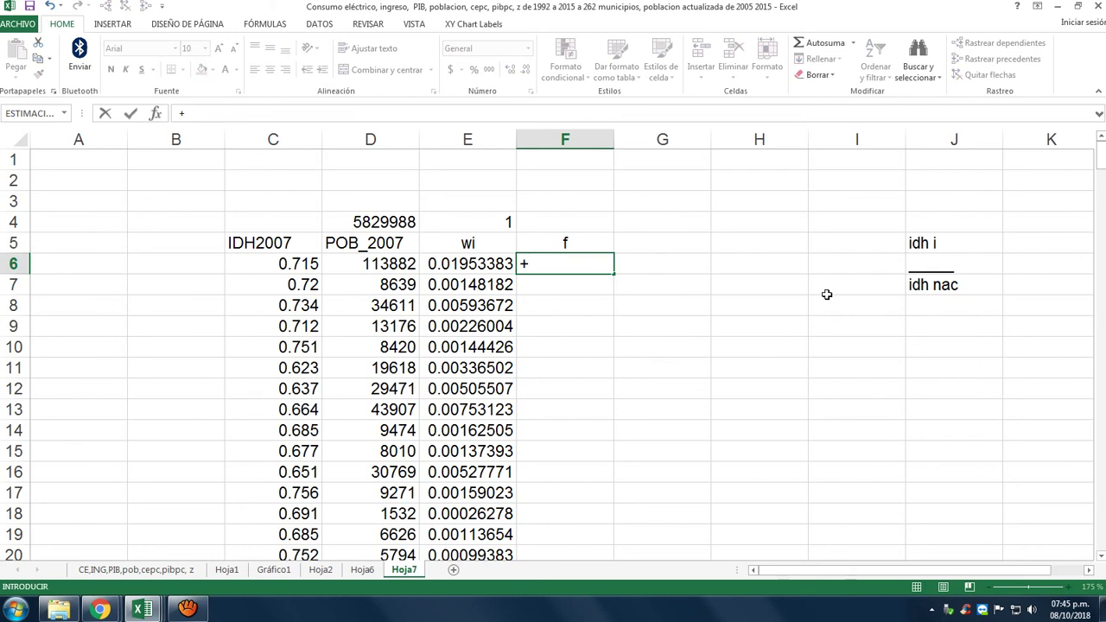
{"action": "left_click", "coordinate": [313, 267]}
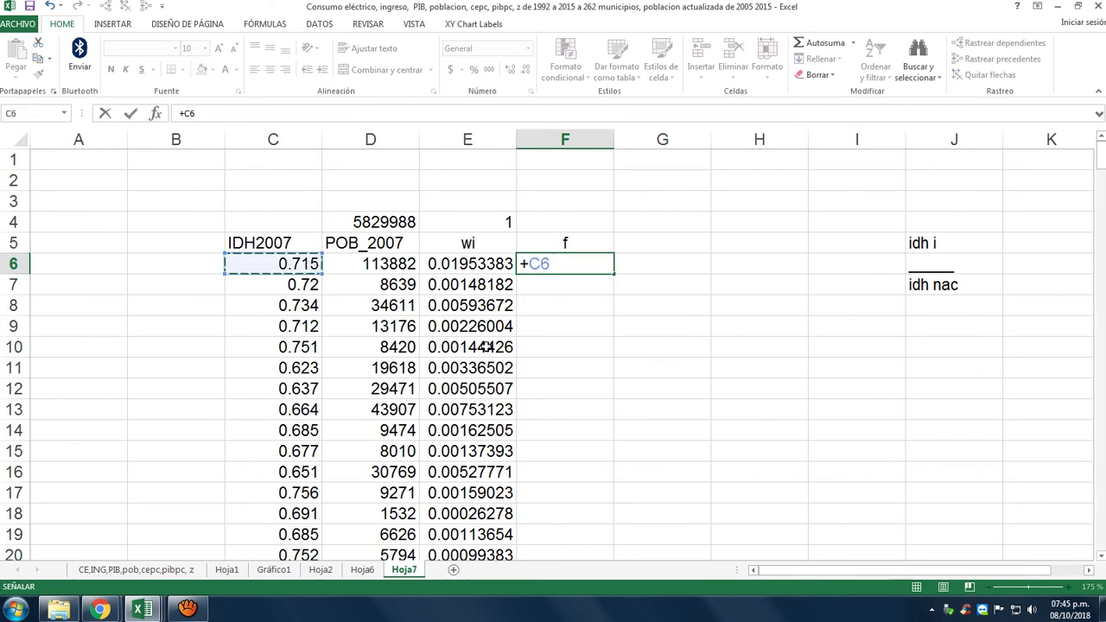
{"action": "type", "text": "*"}
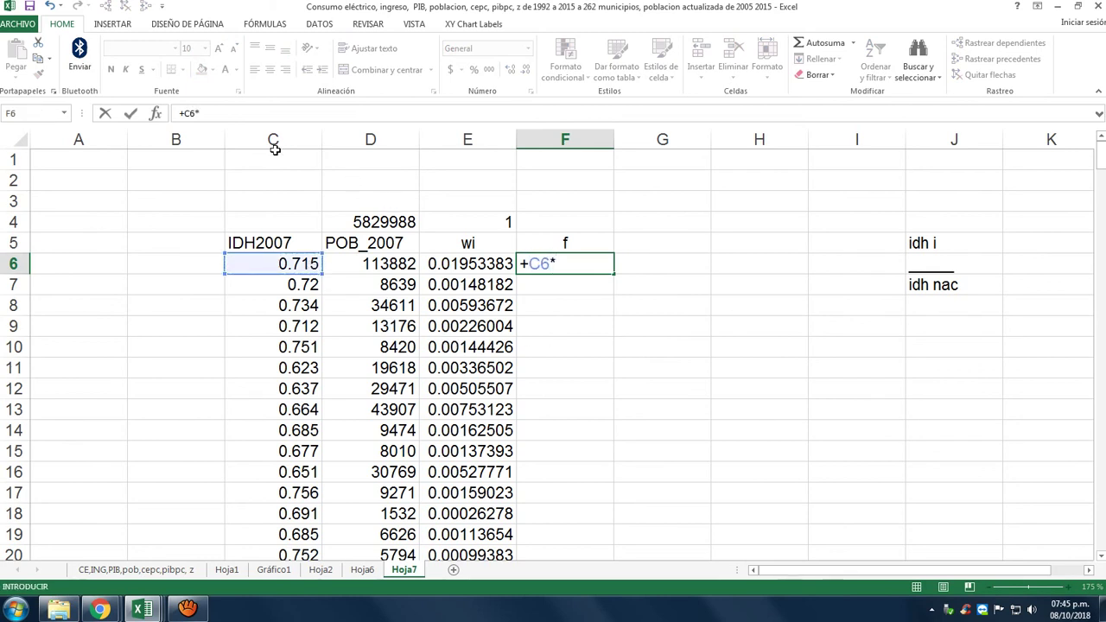
{"action": "left_click", "coordinate": [443, 265]}
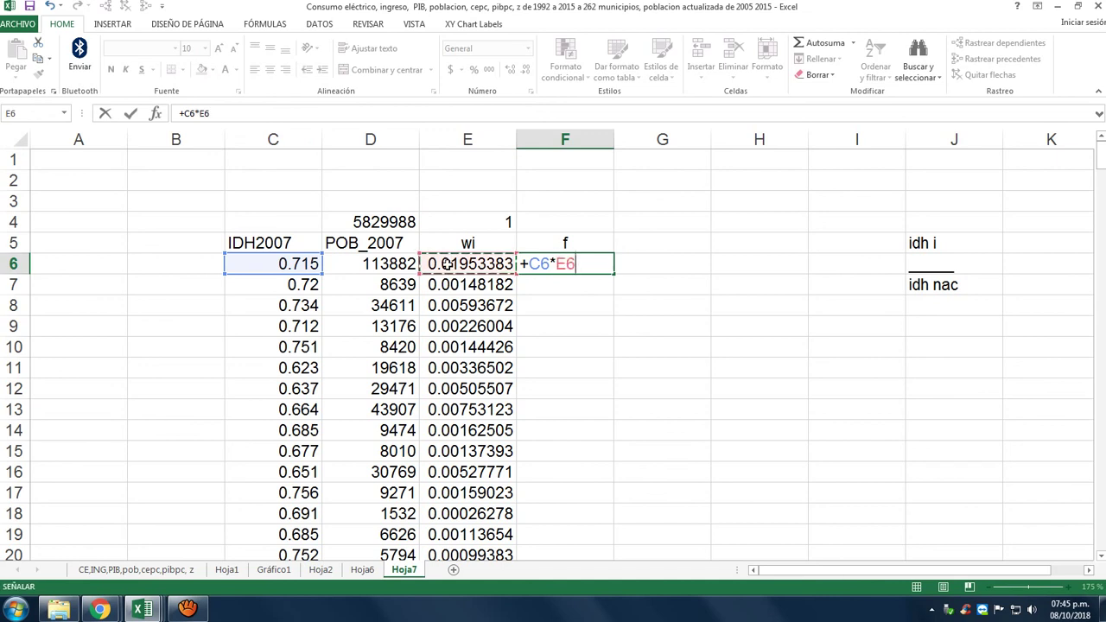
{"action": "key", "text": "Return"}
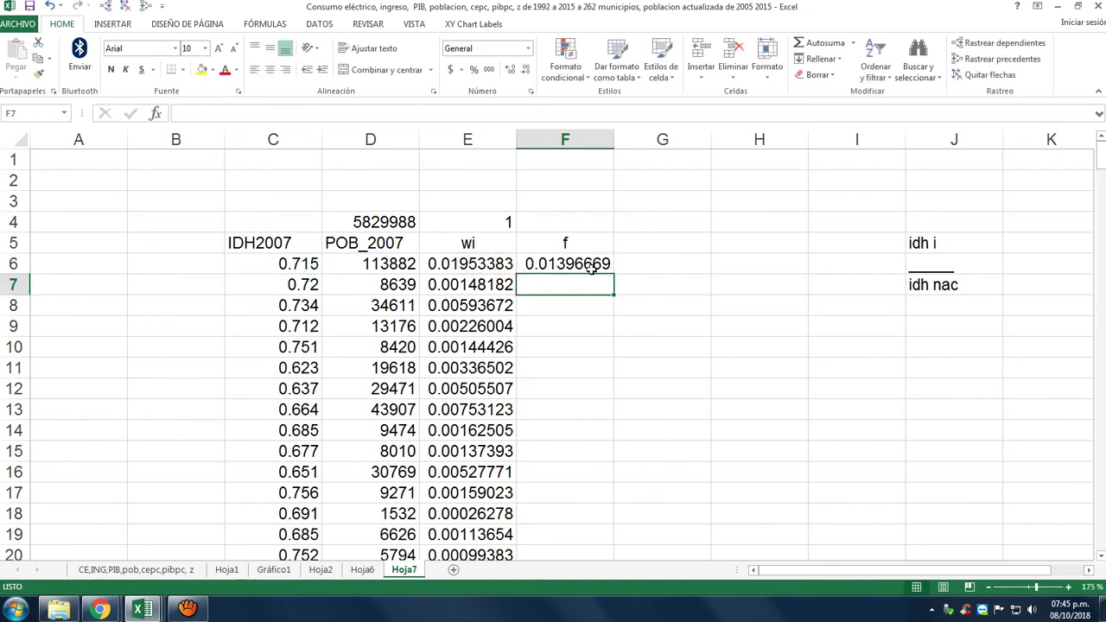
{"action": "left_click", "coordinate": [591, 269]}
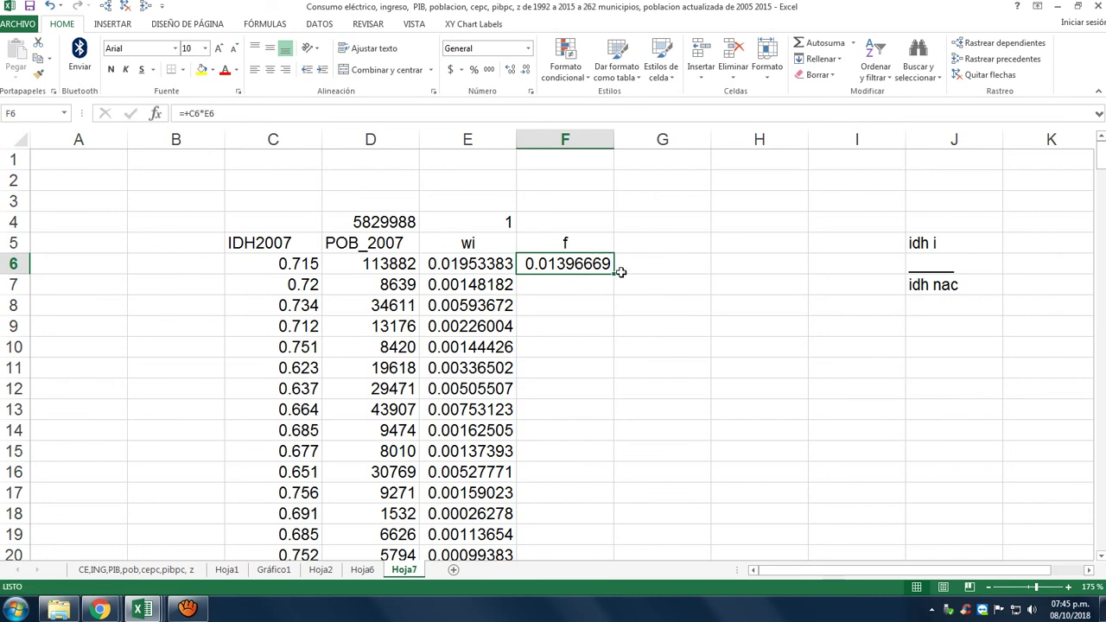
{"action": "double_click", "coordinate": [616, 276]}
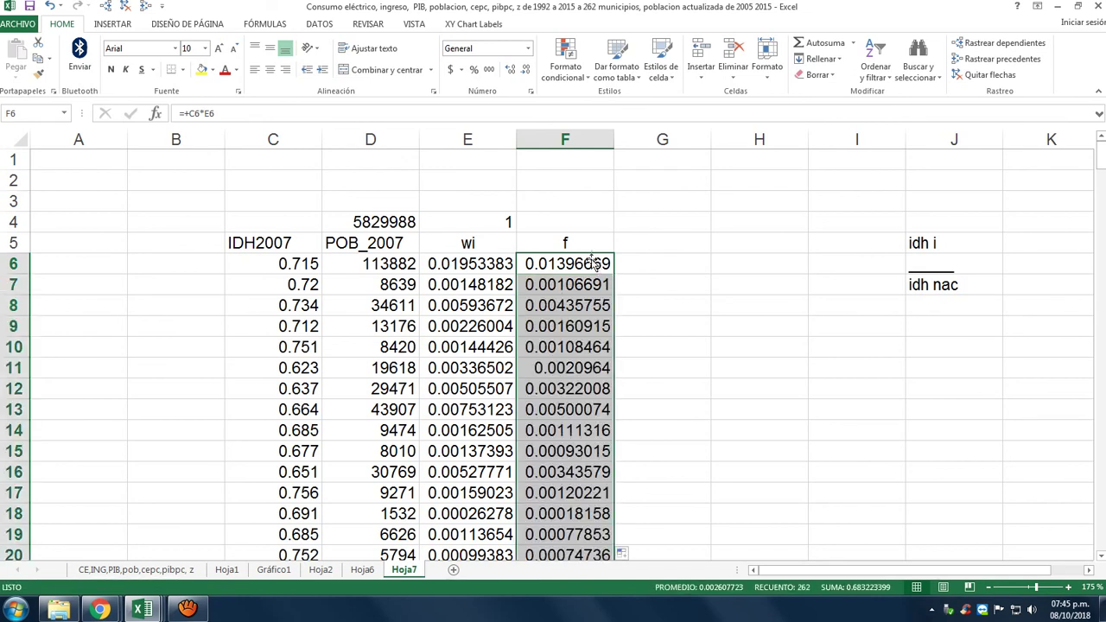
{"action": "left_click", "coordinate": [565, 222]}
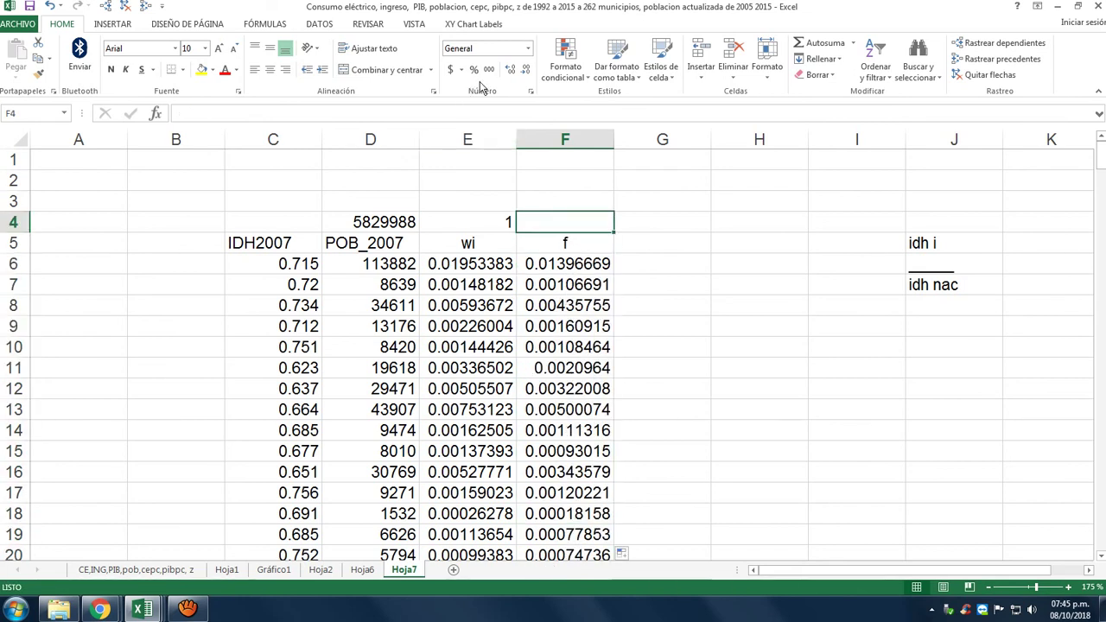
Step: Put =SUMA(F6:F267) in F4 with AutoSum to get the national IDH
{"action": "left_click", "coordinate": [821, 42]}
{"action": "left_click", "coordinate": [580, 266]}
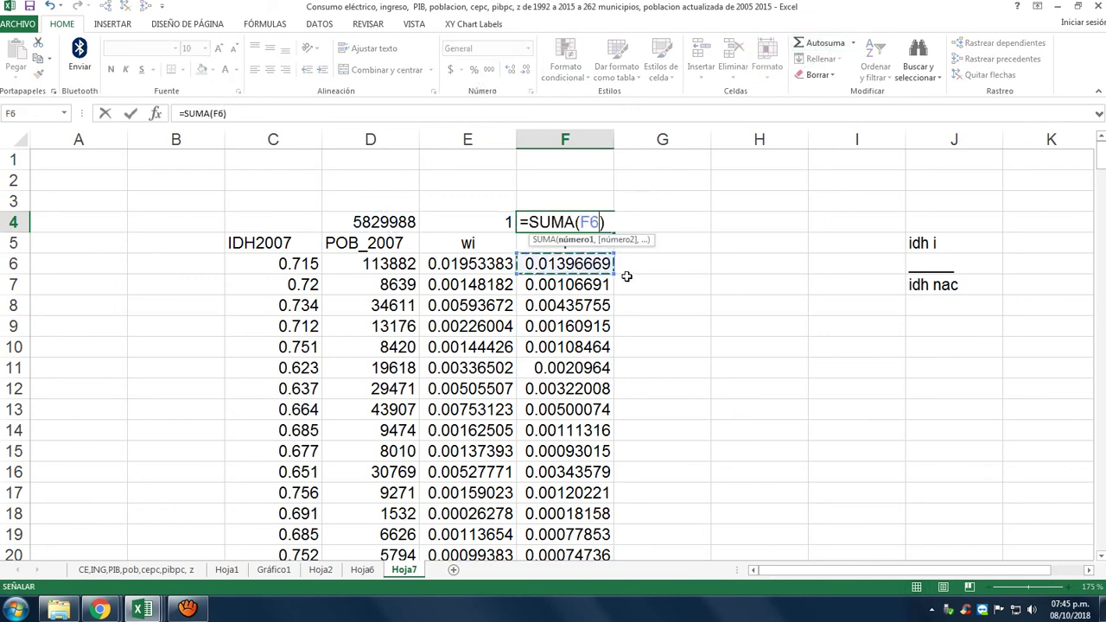
{"action": "key", "text": "ctrl+shift+Down"}
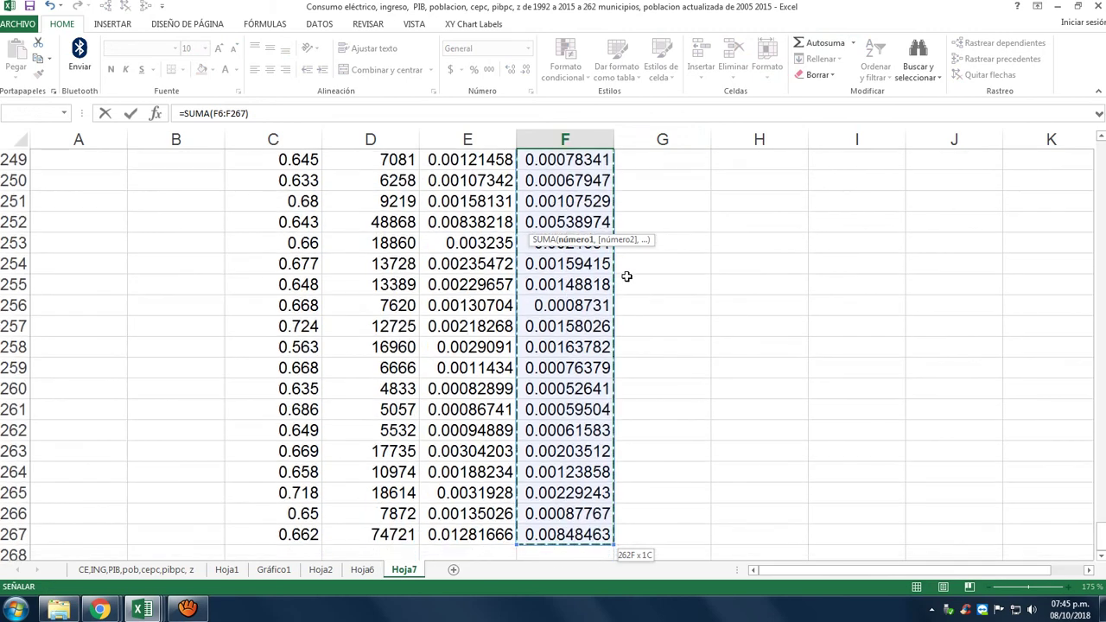
{"action": "key", "text": "Return"}
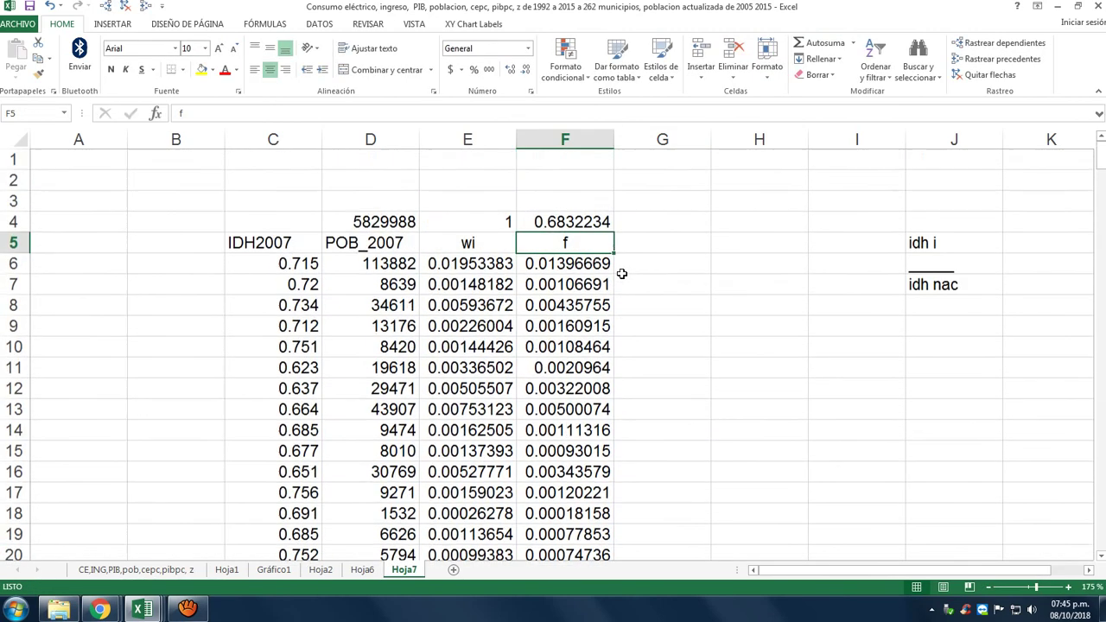
{"action": "left_click", "coordinate": [588, 223]}
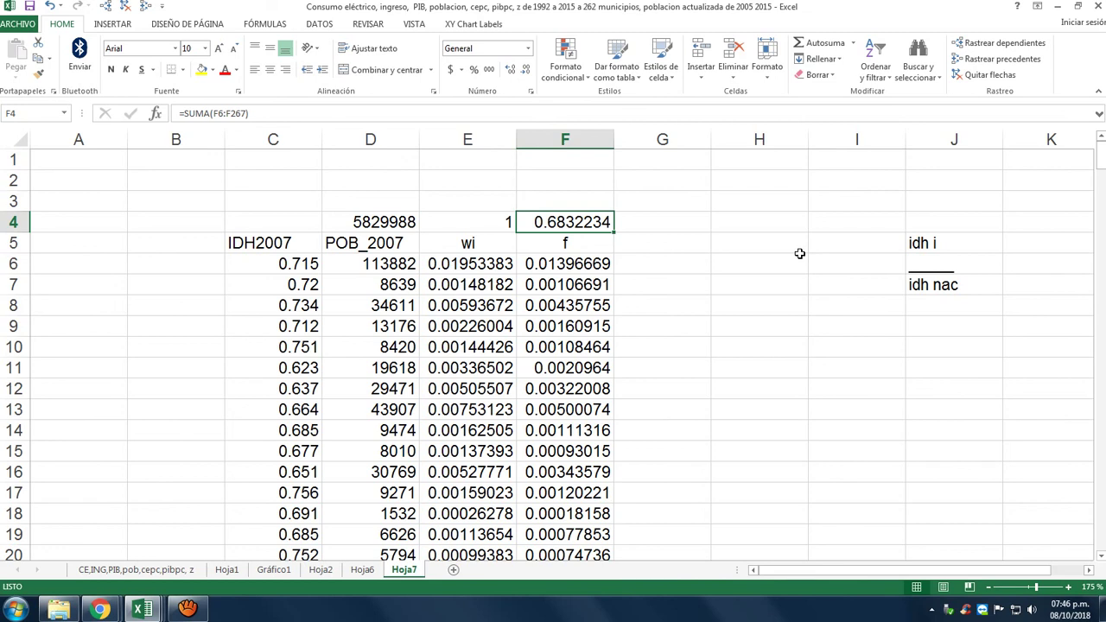
Step: Type the header 'z' in cell G5
{"action": "key", "text": "Right"}
{"action": "key", "text": "Down"}
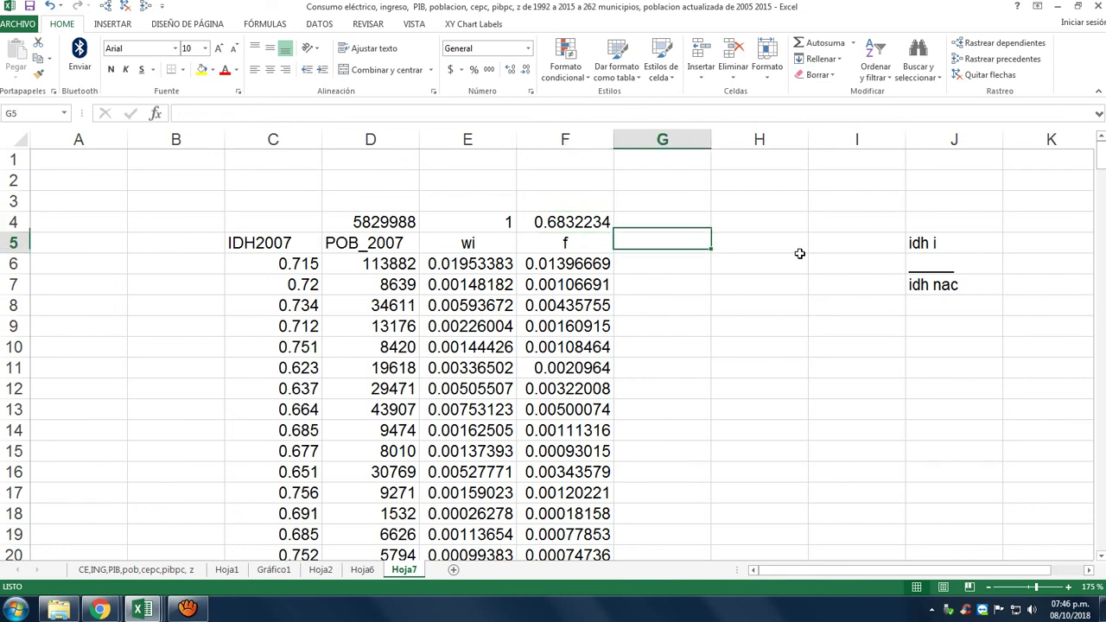
{"action": "key", "text": "Down"}
{"action": "type", "text": "+"}
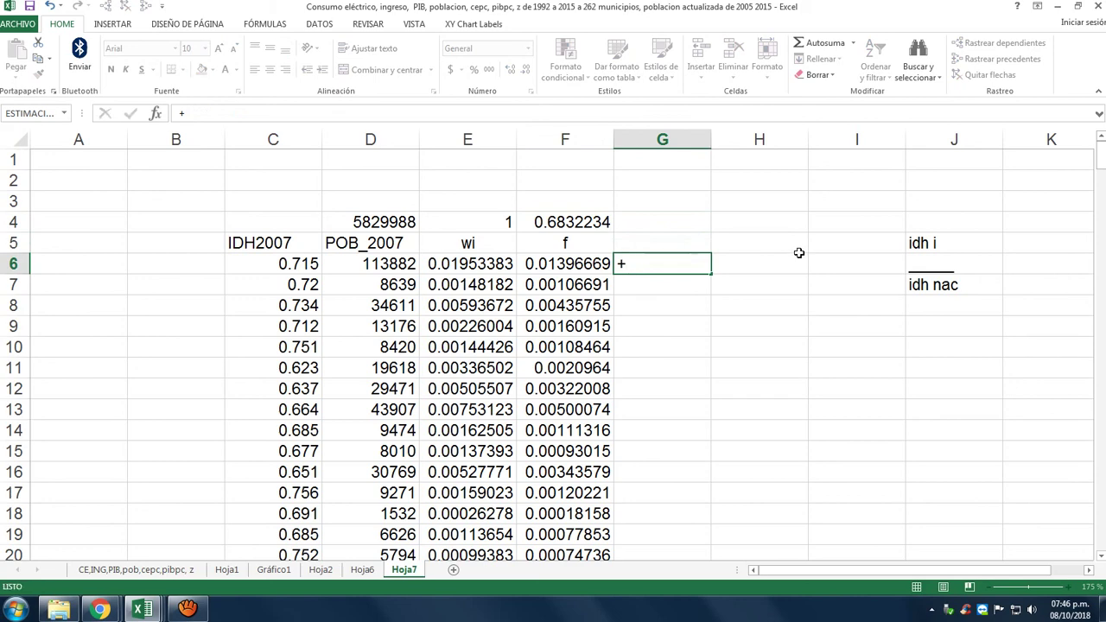
{"action": "key", "text": "Escape"}
{"action": "left_click", "coordinate": [640, 248]}
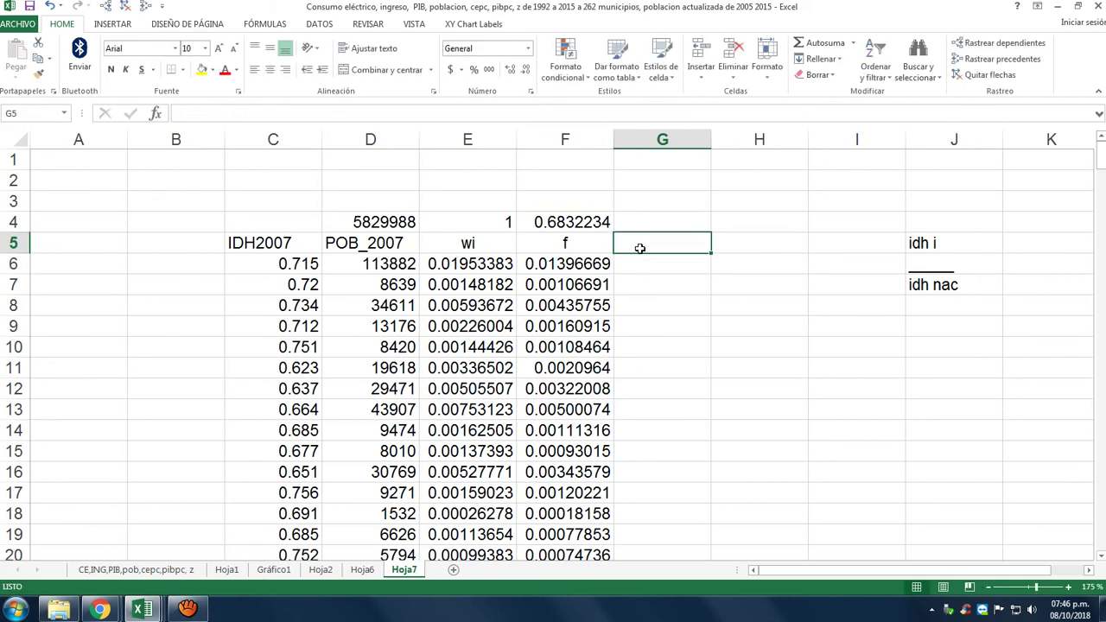
{"action": "type", "text": "z"}
{"action": "key", "text": "Return"}
Step: Enter =+C6/$F$4 in G6 to divide the IDH by the national IDH
{"action": "key", "text": "Down"}
{"action": "key", "text": "Up"}
{"action": "type", "text": "+"}
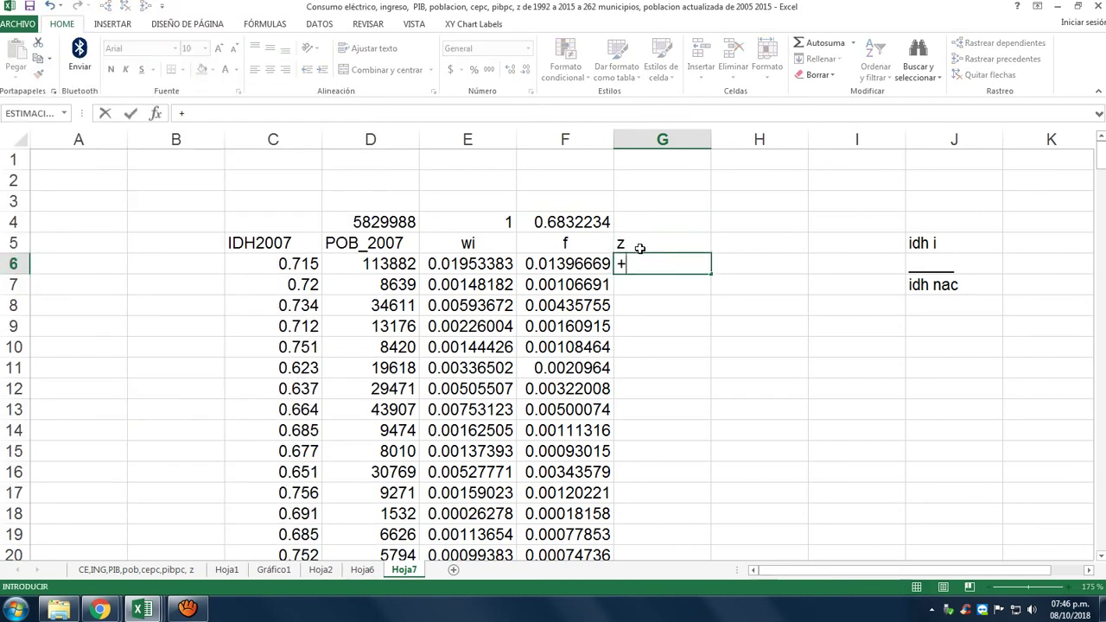
{"action": "left_click", "coordinate": [302, 265]}
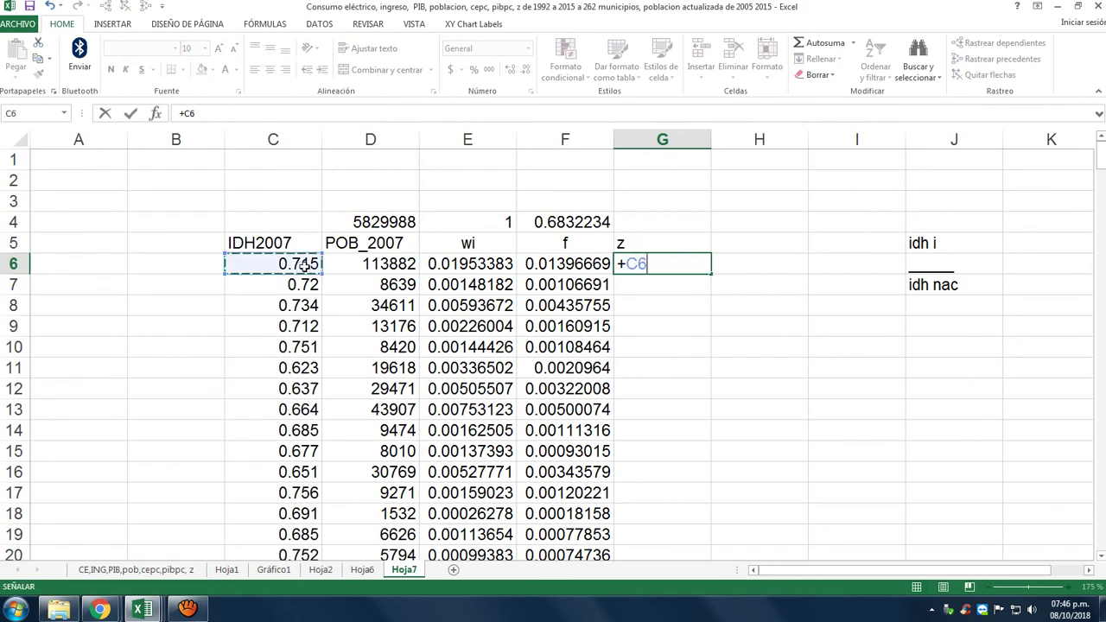
{"action": "type", "text": "/"}
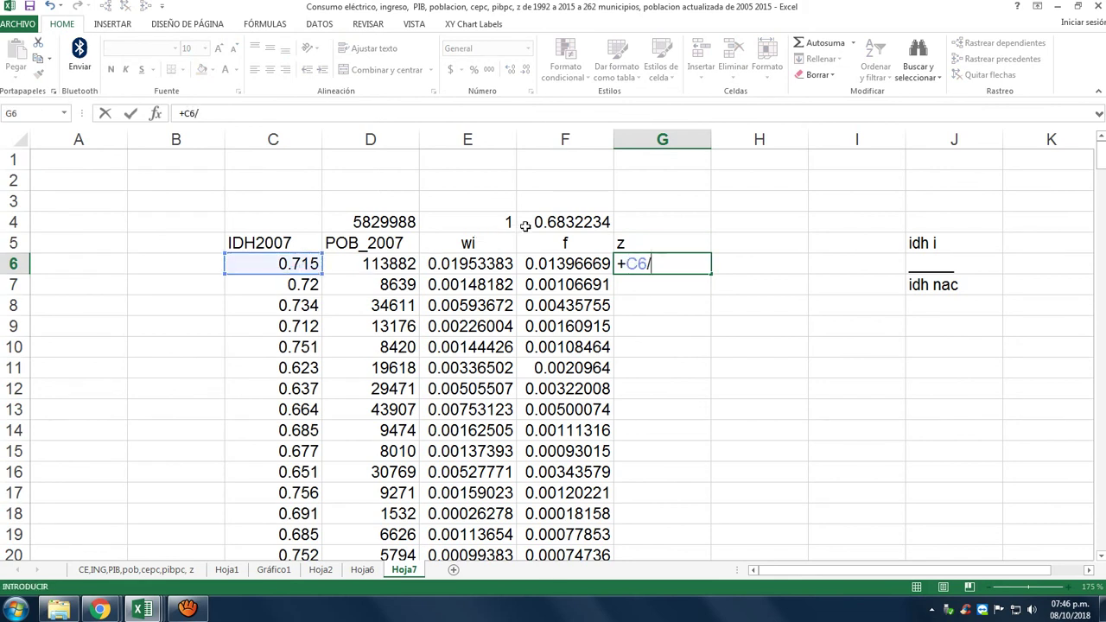
{"action": "left_click", "coordinate": [546, 223]}
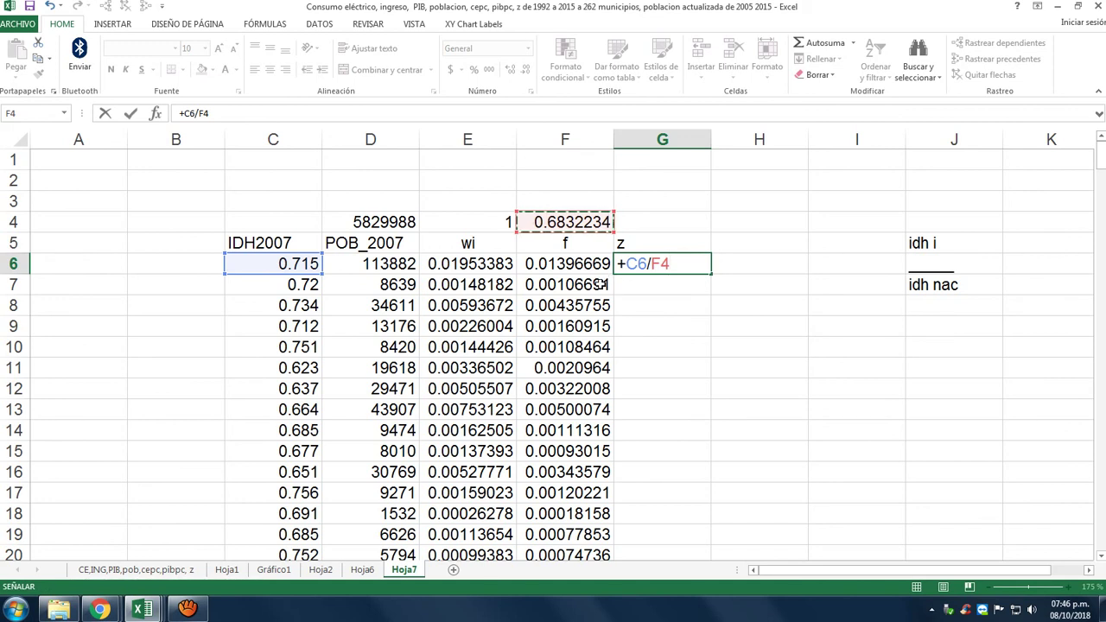
{"action": "key", "text": "F4"}
{"action": "key", "text": "Return"}
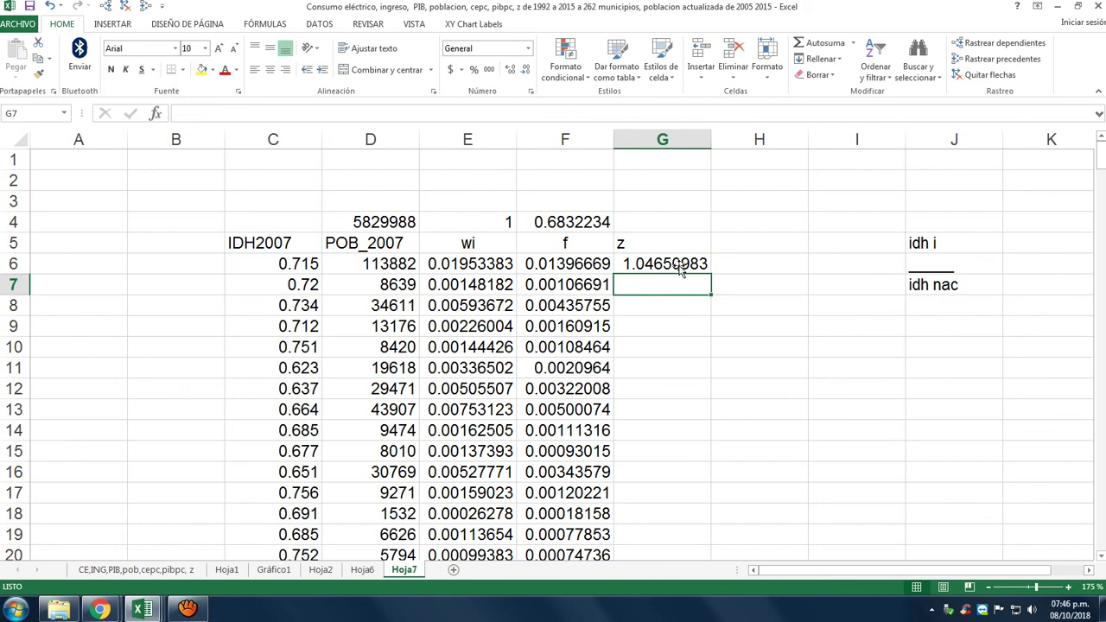
{"action": "left_click", "coordinate": [670, 268]}
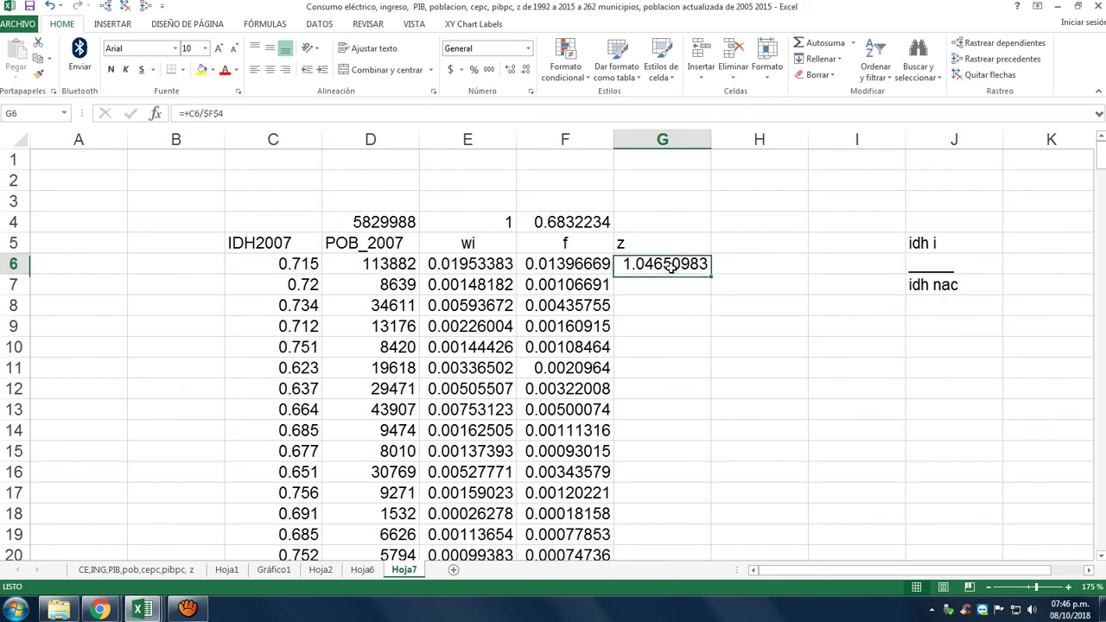
Step: Format G6 to show two decimals, displaying 1.05
{"action": "left_click", "coordinate": [513, 74]}
{"action": "left_click", "coordinate": [524, 75]}
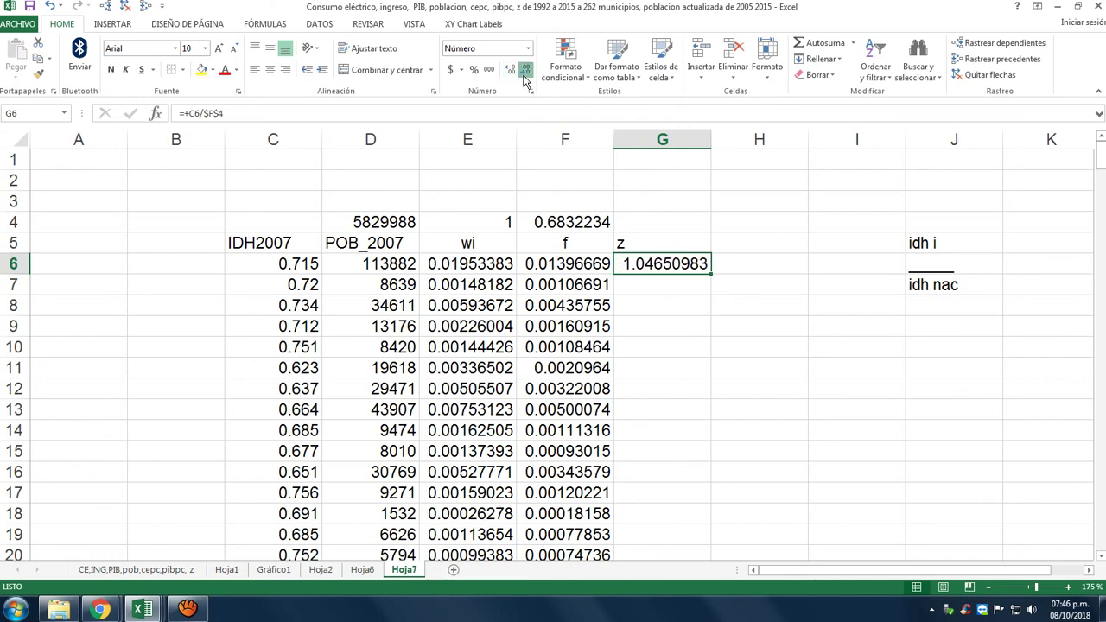
{"action": "left_click", "coordinate": [525, 76]}
{"action": "left_click", "coordinate": [525, 76]}
{"action": "left_click", "coordinate": [524, 76]}
{"action": "left_click", "coordinate": [525, 76]}
{"action": "left_click", "coordinate": [525, 76]}
{"action": "left_click", "coordinate": [524, 77]}
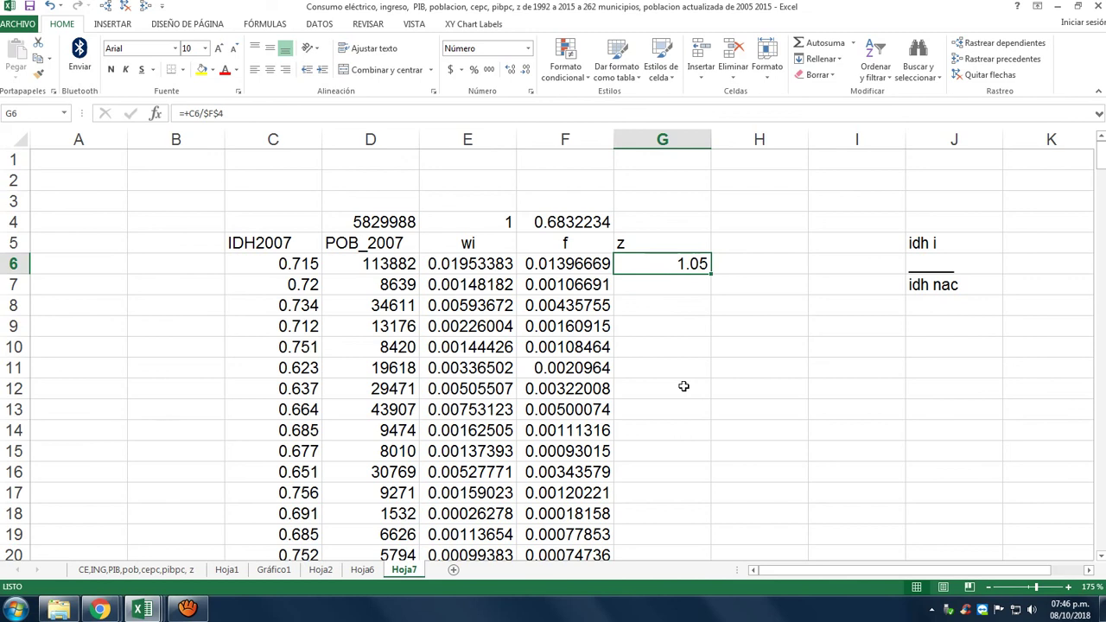
Step: Fill the z formula down column G and rename the G5 header to 'zidh'
{"action": "double_click", "coordinate": [707, 273]}
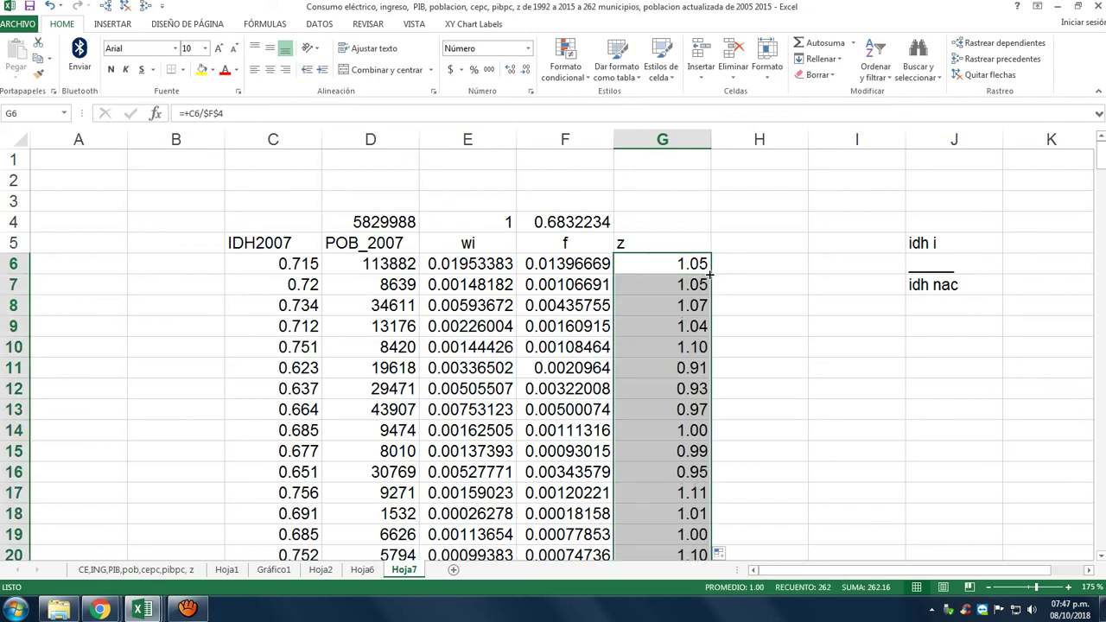
{"action": "double_click", "coordinate": [642, 244]}
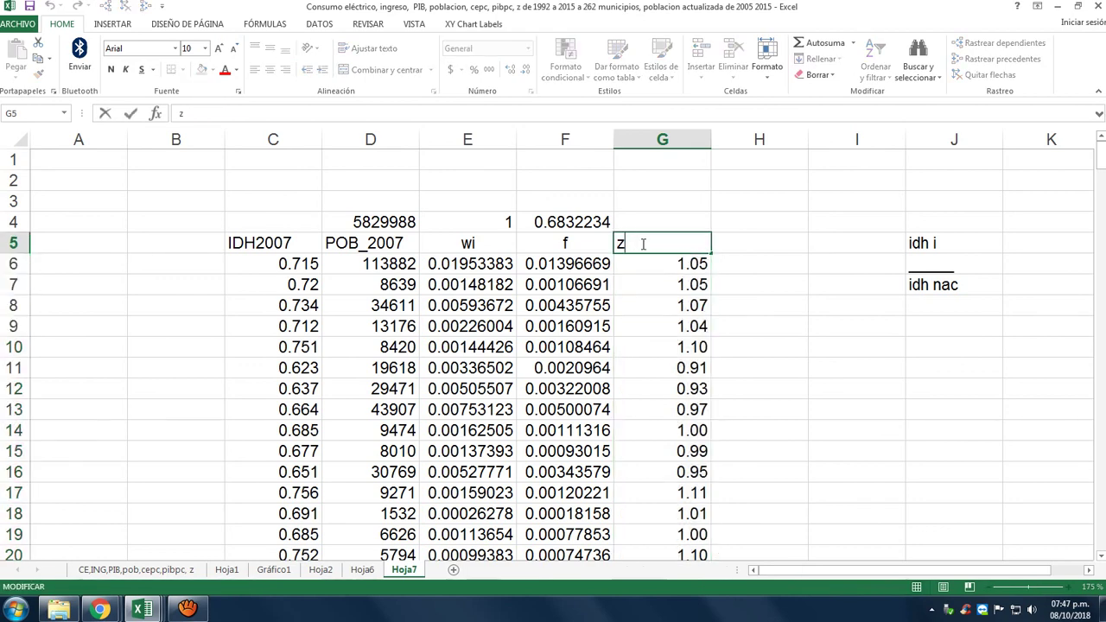
{"action": "type", "text": "idh"}
{"action": "key", "text": "Return"}
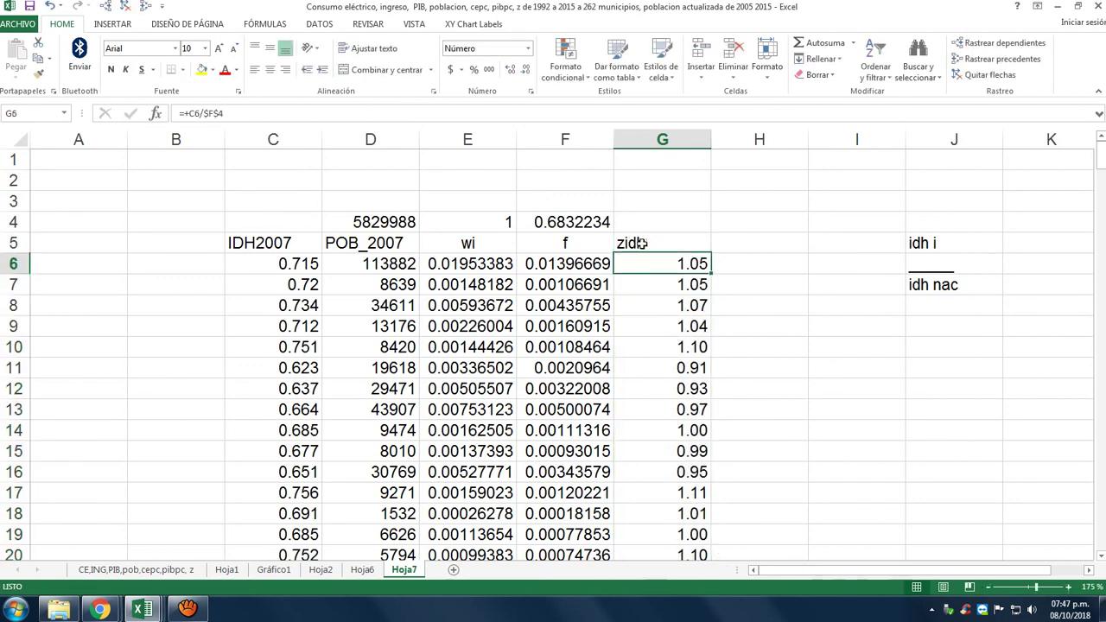
Step: Select the zidh column from G5 downward and scroll back to the top
{"action": "left_click", "coordinate": [642, 243]}
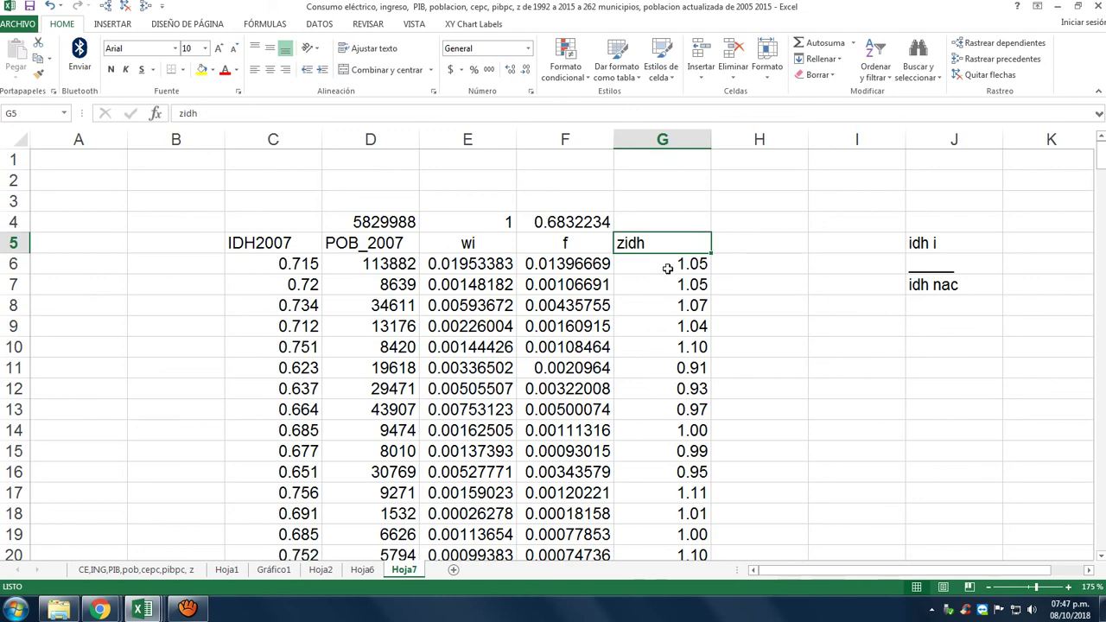
{"action": "mouse_move", "coordinate": [664, 246]}
{"action": "left_mouse_down"}
{"action": "mouse_move", "coordinate": [691, 553]}
{"action": "mouse_move", "coordinate": [699, 432]}
{"action": "left_mouse_up"}
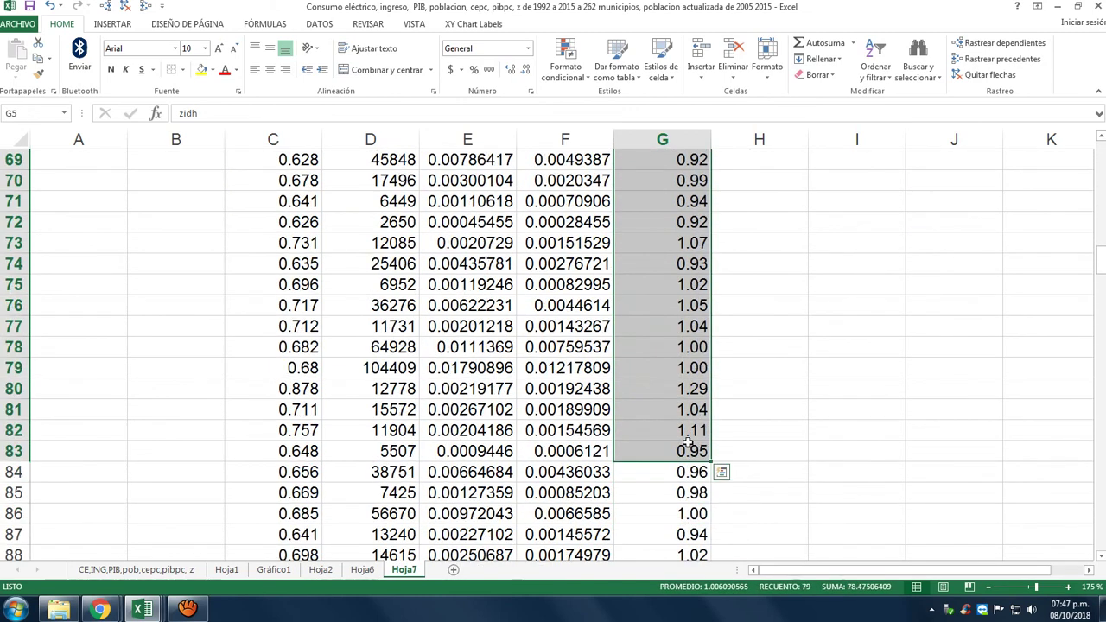
{"action": "scroll", "coordinate": [691, 440], "scroll_direction": "up", "scroll_amount": 8}
{"action": "scroll", "coordinate": [687, 443], "scroll_direction": "up", "scroll_amount": 13}
{"action": "scroll", "coordinate": [687, 443], "scroll_direction": "up", "scroll_amount": 1}
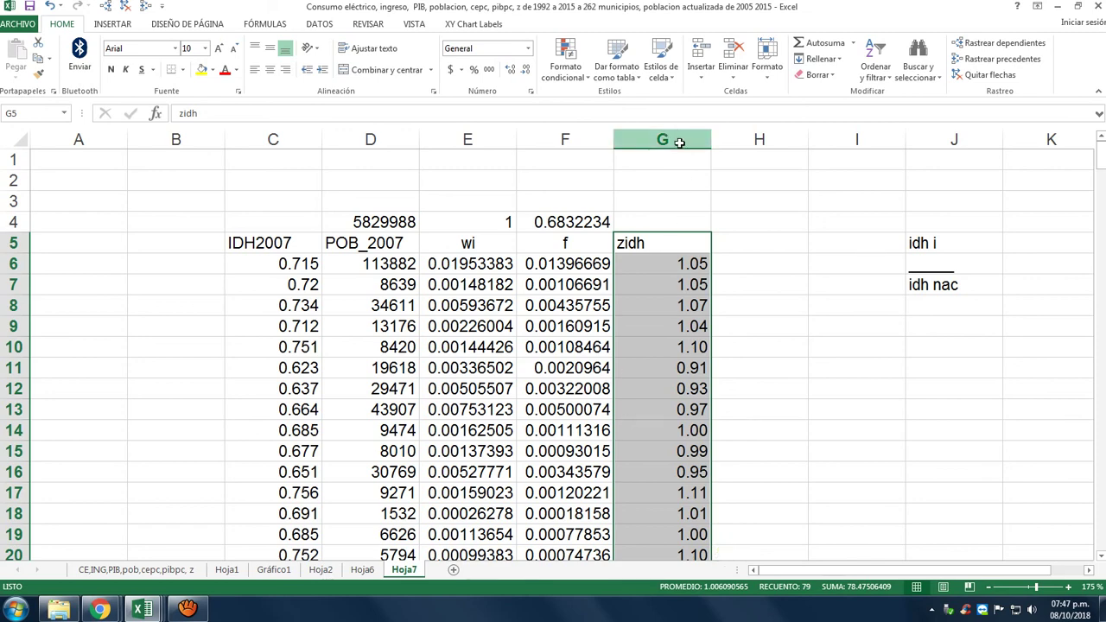
{"action": "left_click", "coordinate": [185, 573]}
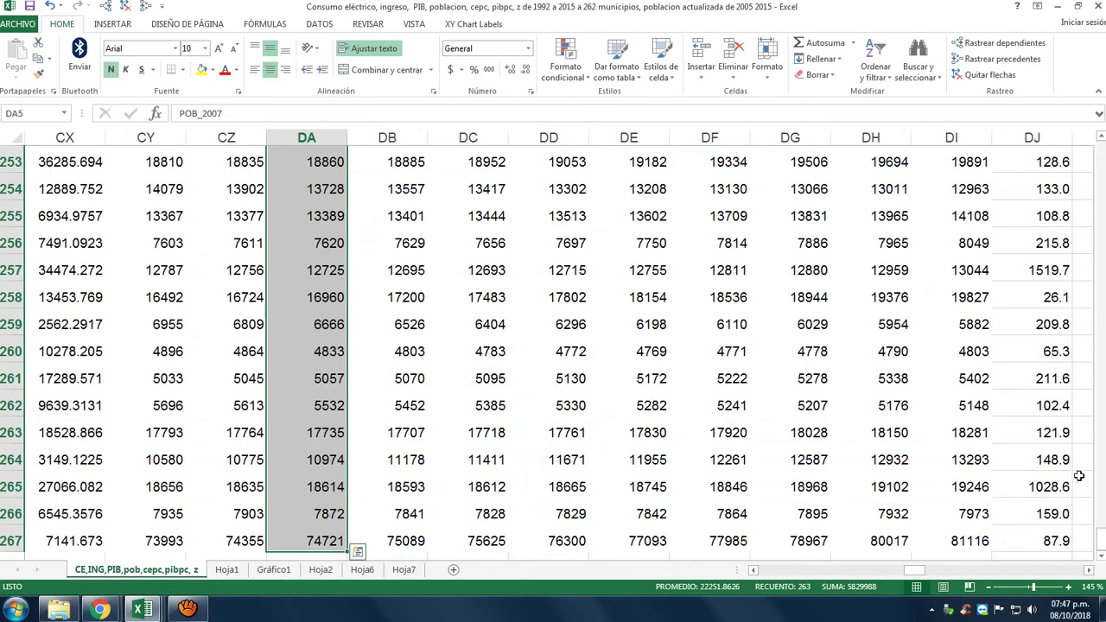
{"action": "left_click_drag", "start_coordinate": [1099, 553], "coordinate": [1099, 149]}
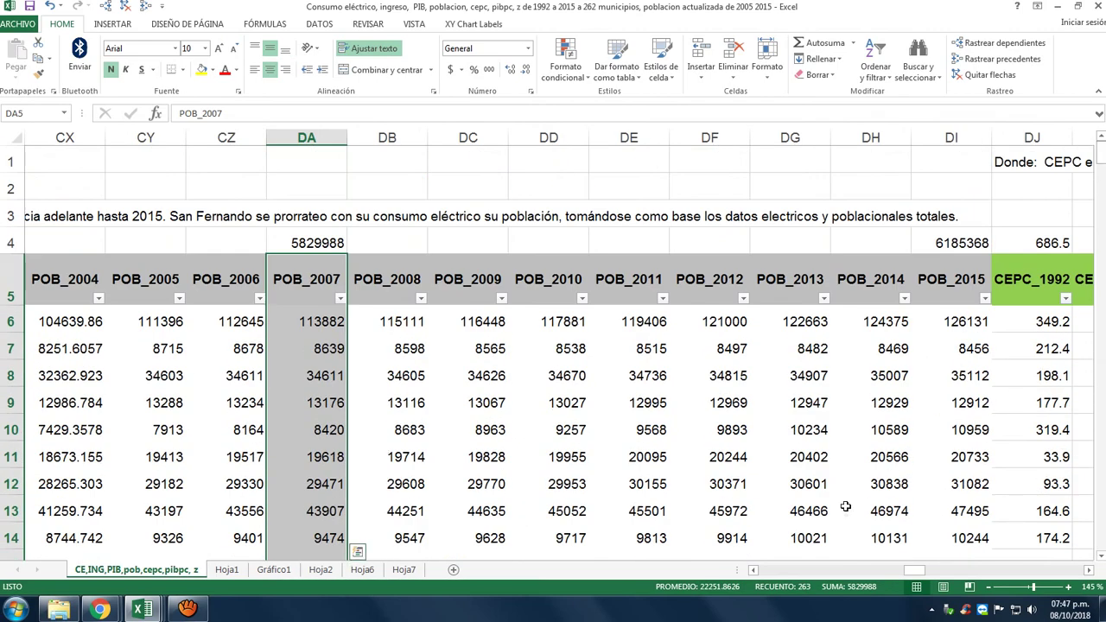
{"action": "left_click_drag", "start_coordinate": [912, 571], "coordinate": [1078, 575]}
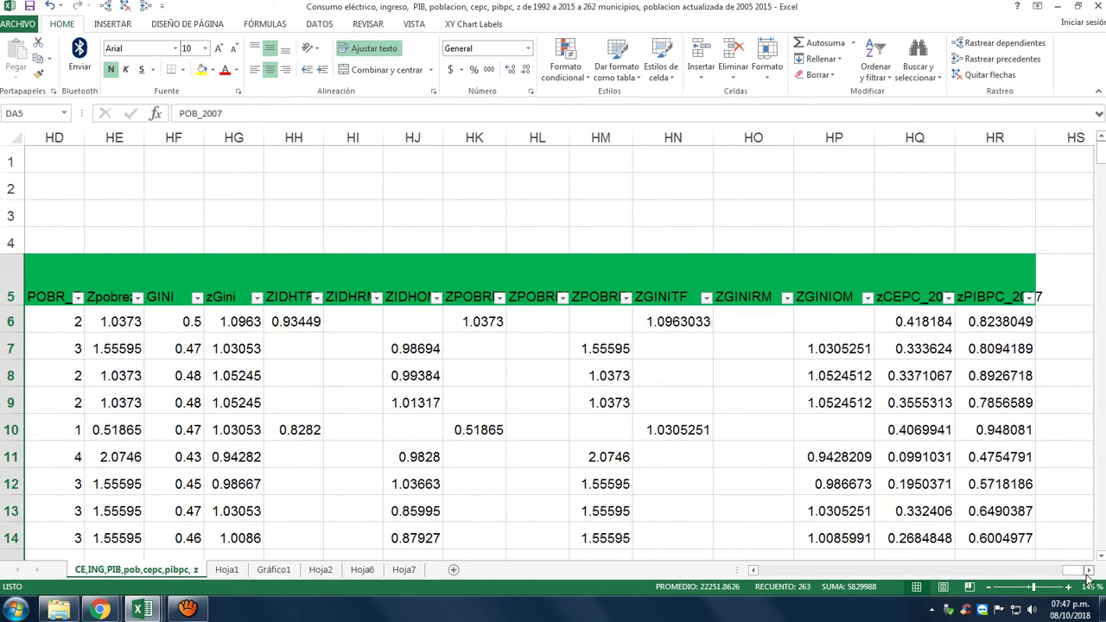
{"action": "left_click", "coordinate": [1090, 572]}
{"action": "left_click", "coordinate": [1089, 572]}
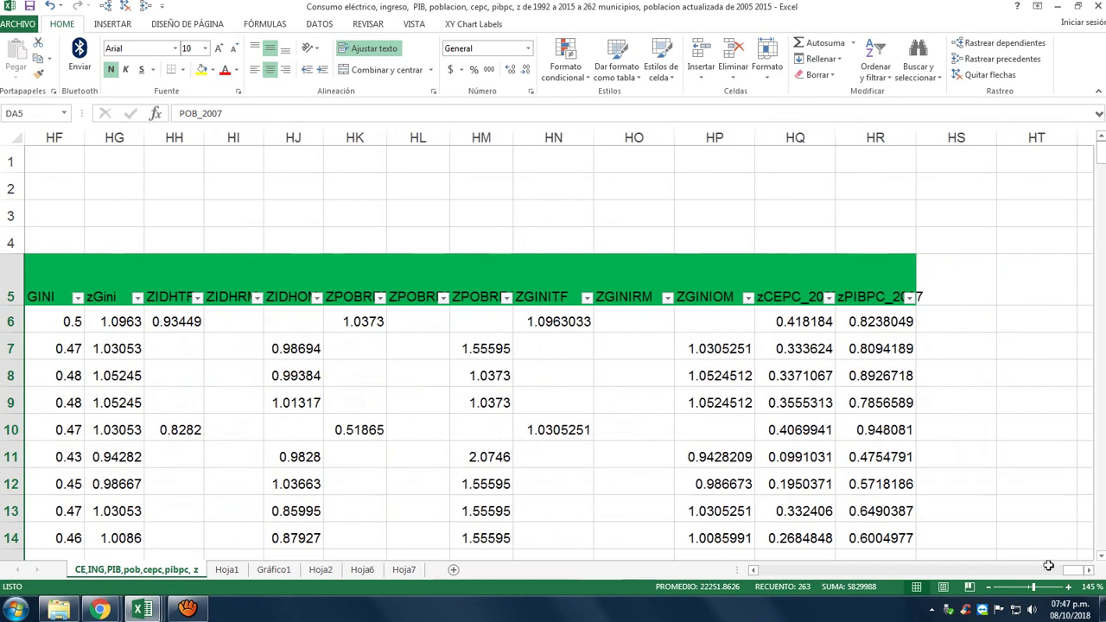
{"action": "left_click_drag", "start_coordinate": [1071, 572], "coordinate": [1058, 574]}
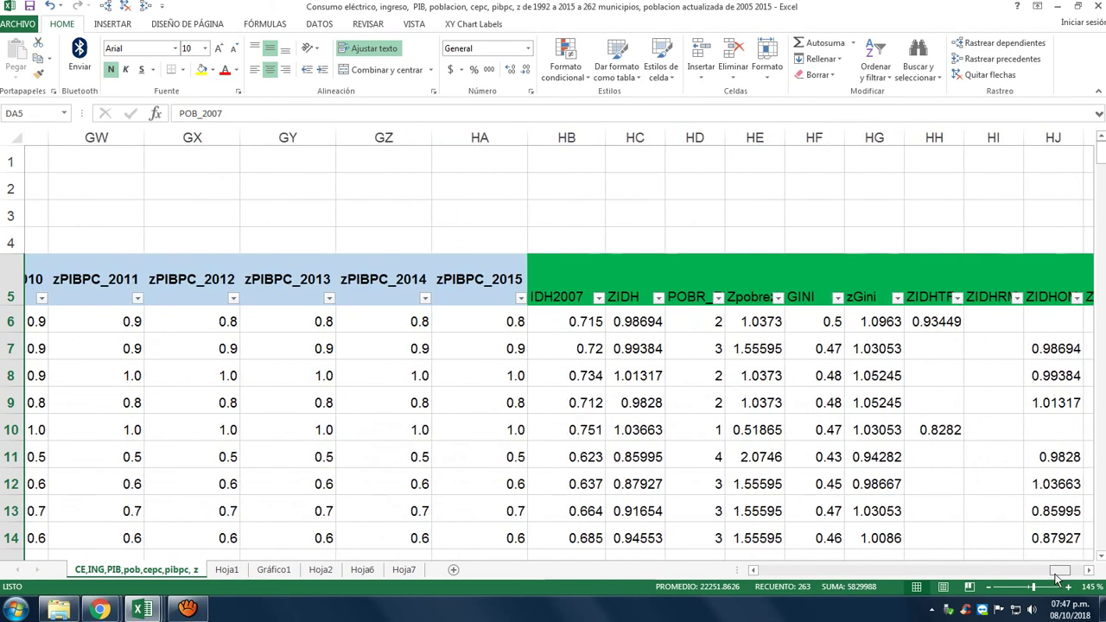
{"action": "left_click", "coordinate": [796, 303]}
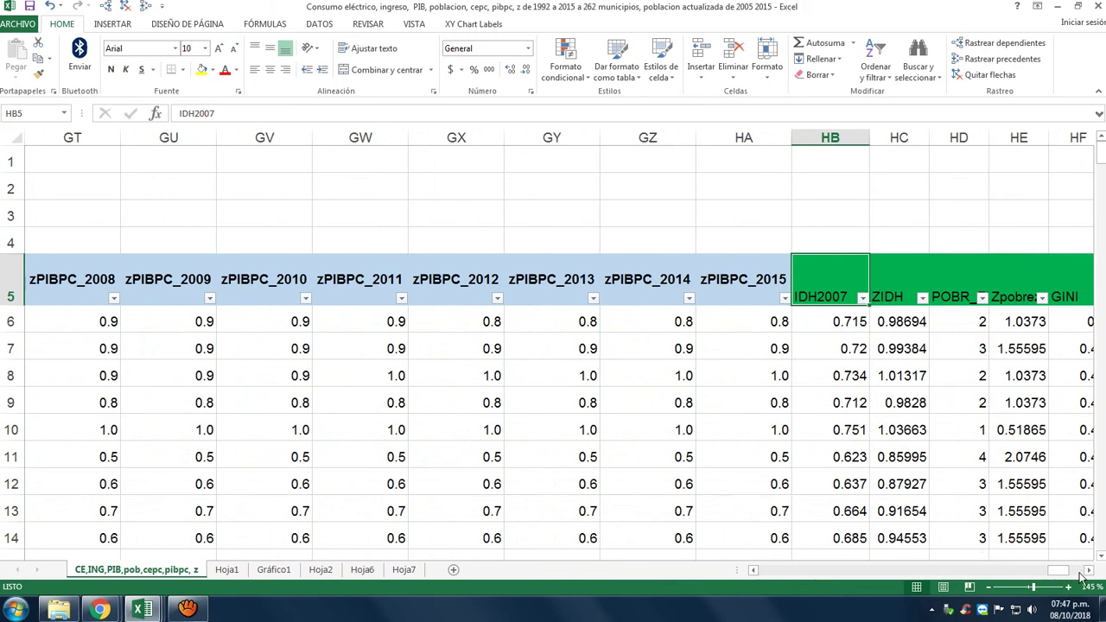
{"action": "left_click_drag", "start_coordinate": [1089, 571], "coordinate": [1052, 482]}
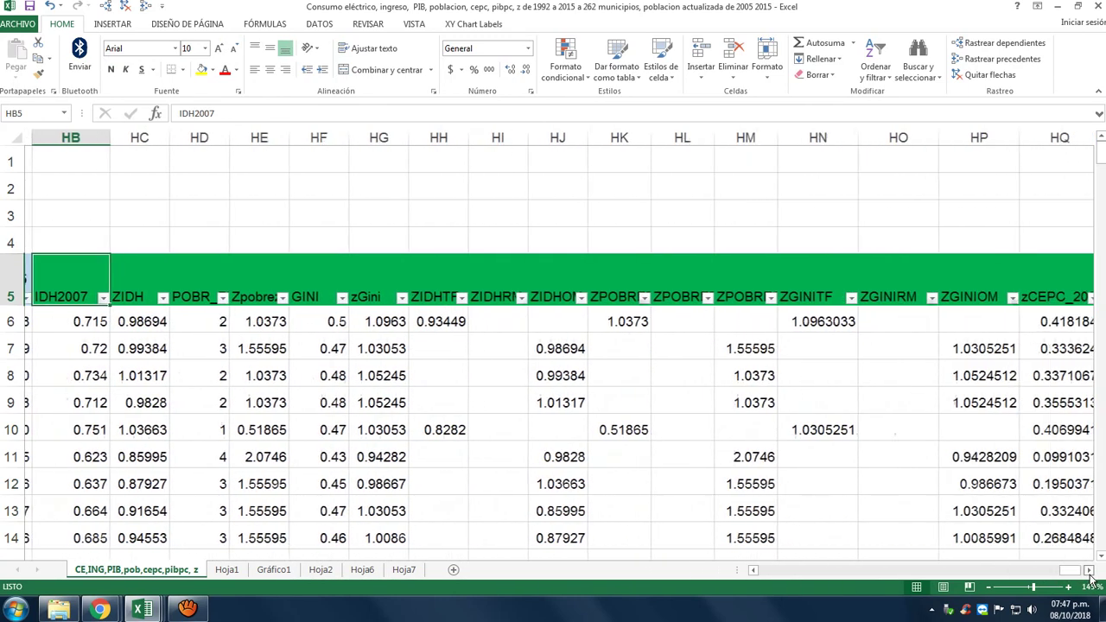
{"action": "left_click", "coordinate": [1088, 570]}
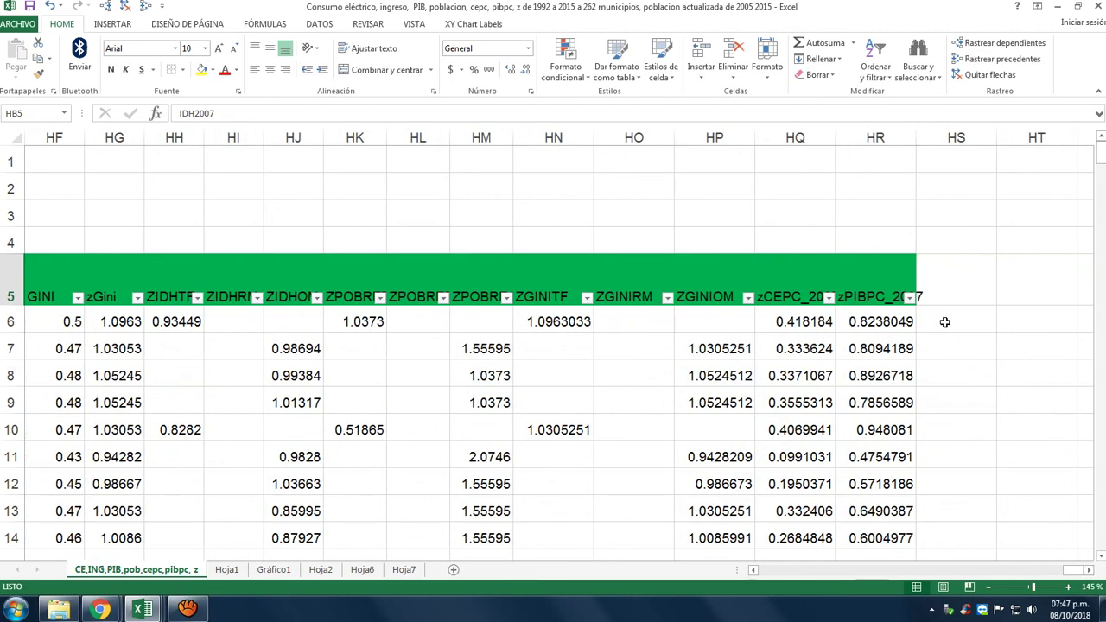
{"action": "left_click", "coordinate": [403, 571]}
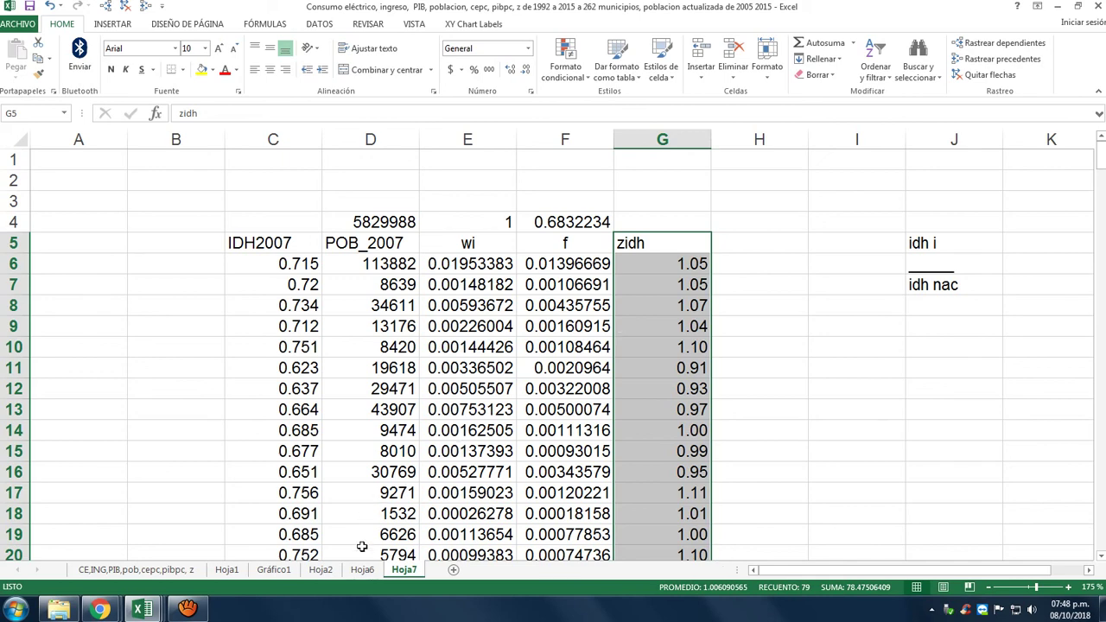
Step: Glance at Hoja6, then select the 'idh i over idh nac' label cells J5:J7 on Hoja7
{"action": "left_click", "coordinate": [358, 572]}
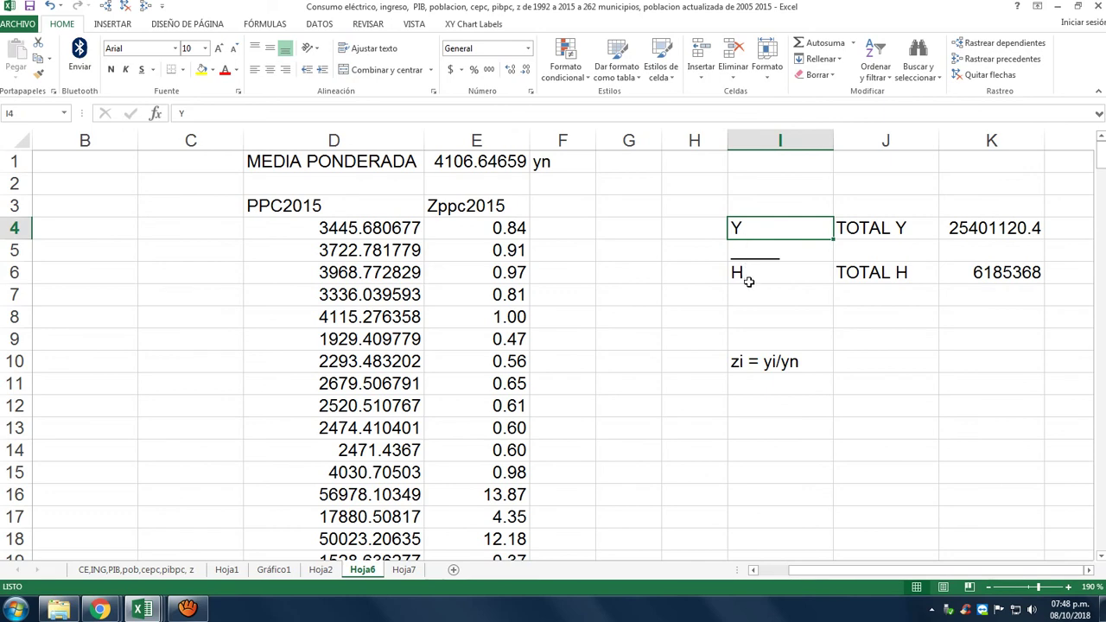
{"action": "left_click", "coordinate": [403, 572]}
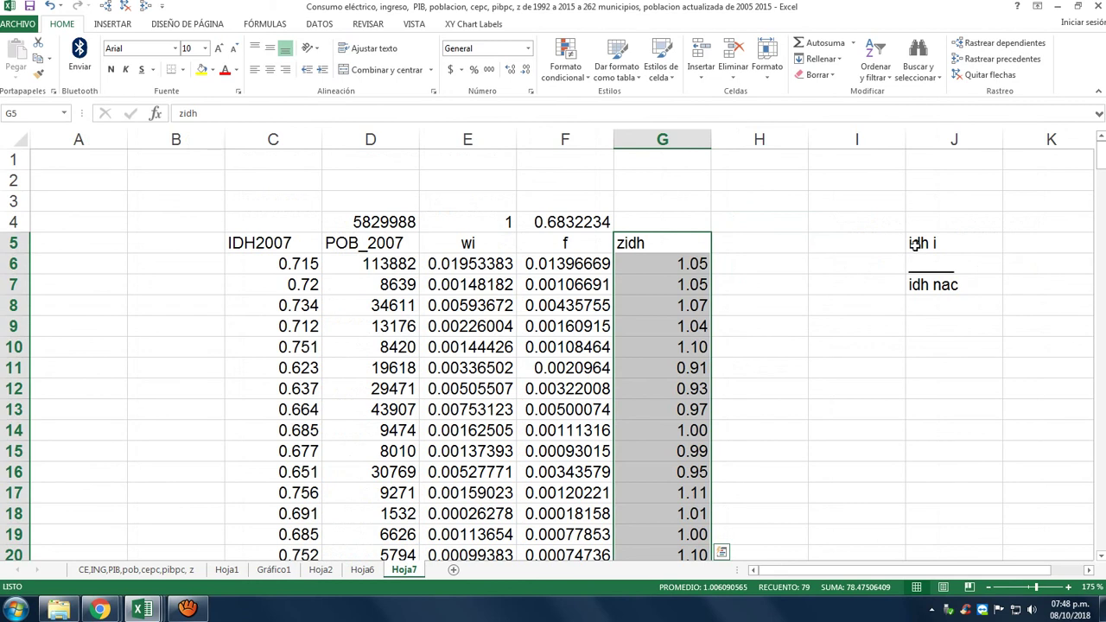
{"action": "left_click_drag", "start_coordinate": [914, 244], "coordinate": [926, 282]}
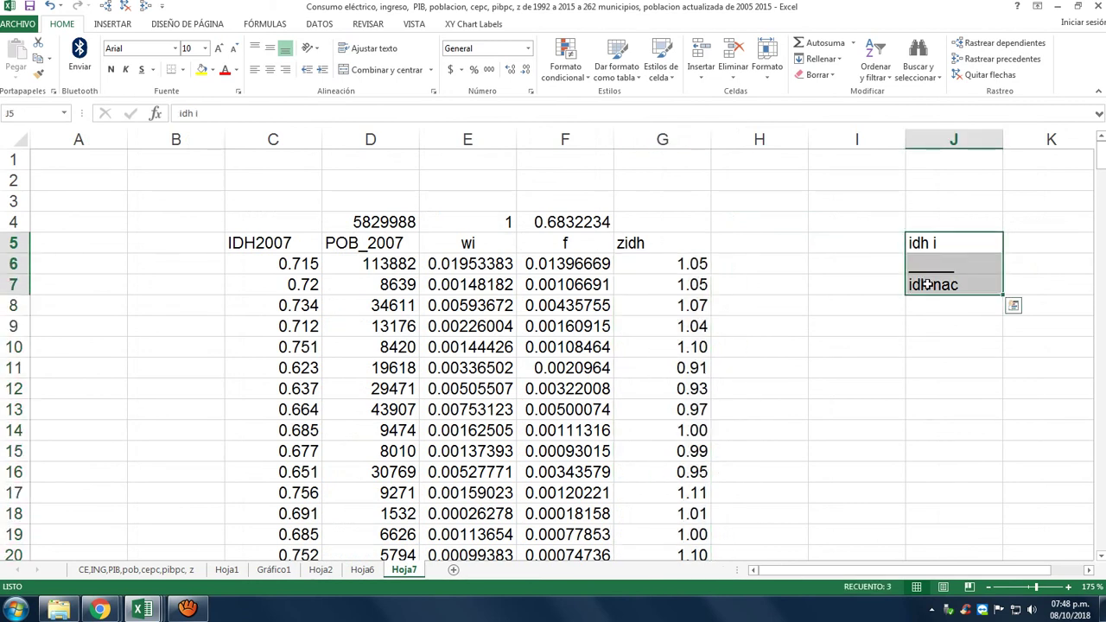
Step: Label cell I6 'z=' and restore the aTube Catcher recorder window
{"action": "left_click", "coordinate": [855, 273]}
{"action": "type", "text": "a"}
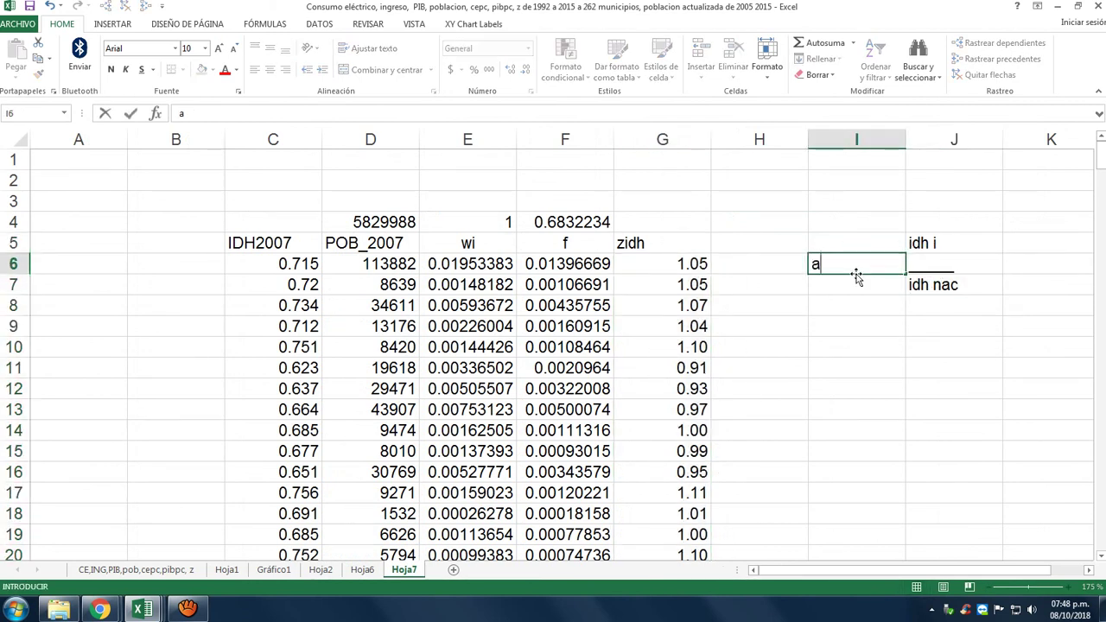
{"action": "key", "text": "BackSpace"}
{"action": "type", "text": "z"}
{"action": "key", "text": "Return"}
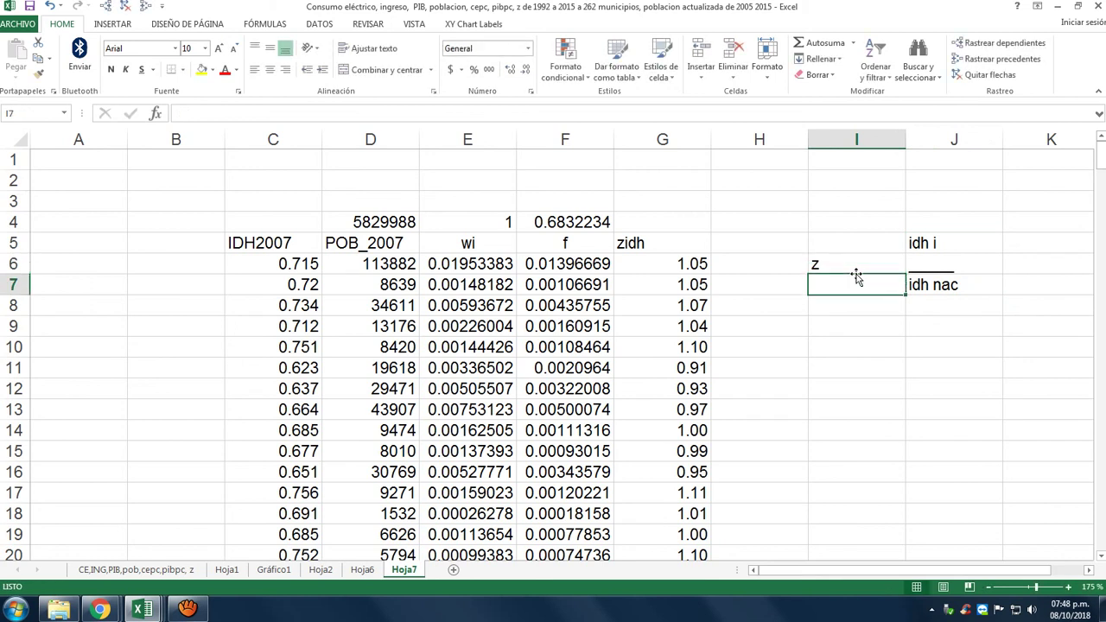
{"action": "left_click", "coordinate": [855, 273]}
{"action": "type", "text": "z"}
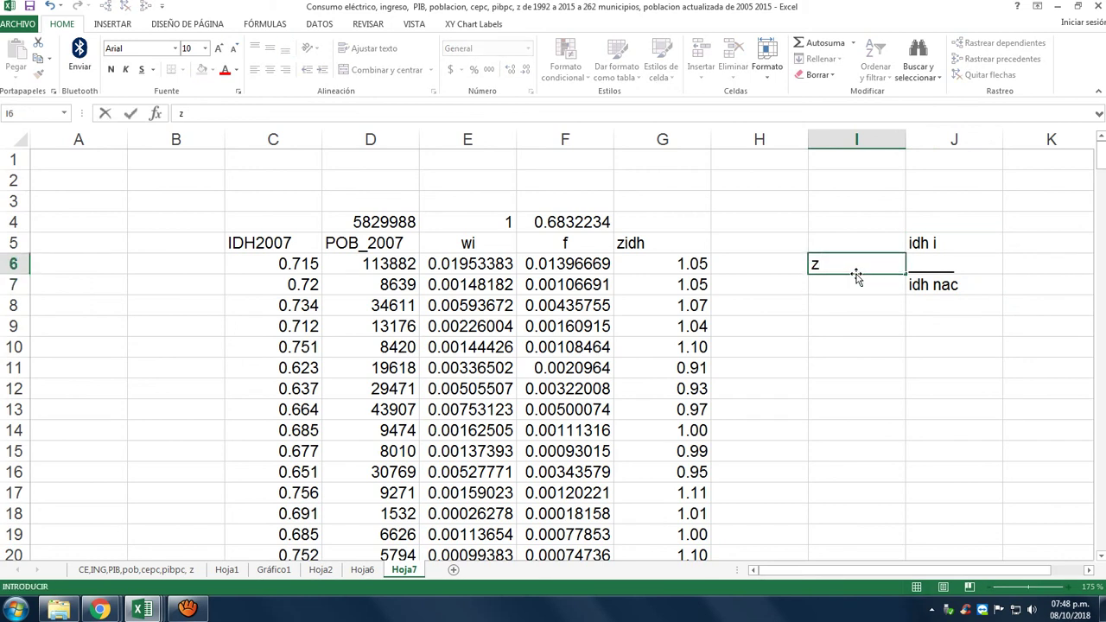
{"action": "type", "text": "="}
{"action": "key", "text": "Return"}
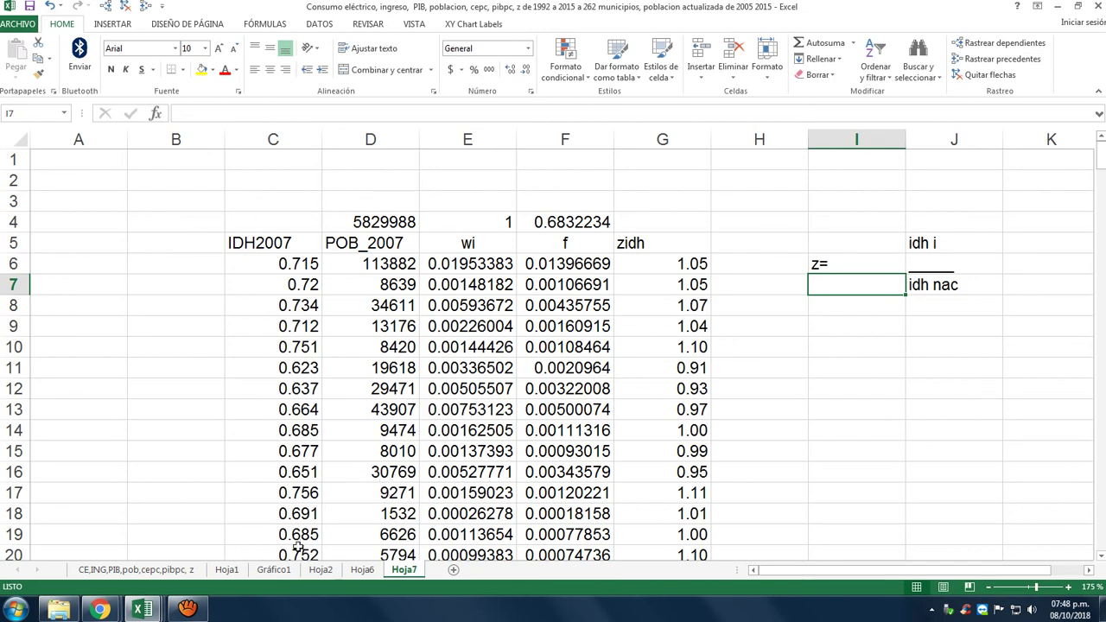
{"action": "left_click", "coordinate": [187, 608]}
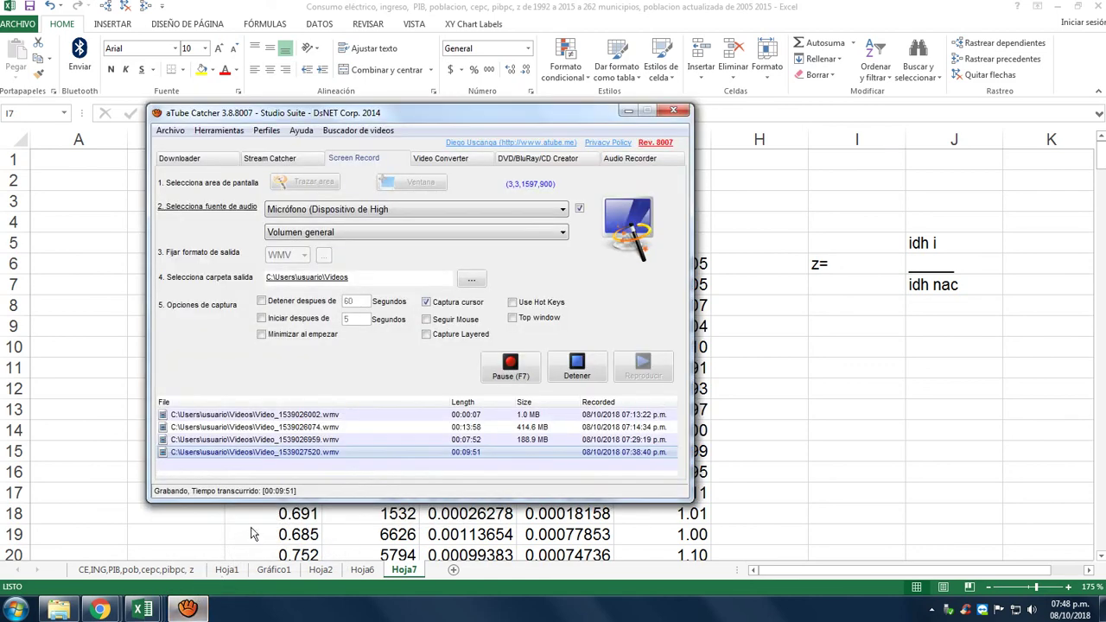